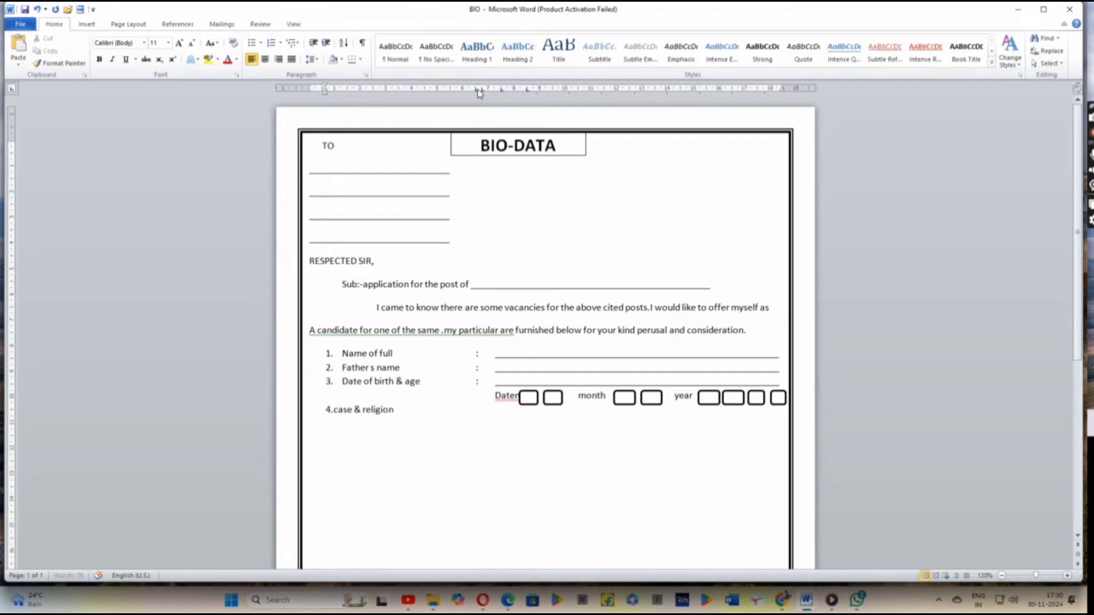
# Step: Add an aligned colon after "4.case & religion" and adjust the tab stop for its answer column
pyautogui.press('BackSpace')
pyautogui.write(':')
pyautogui.press('BackSpace')
pyautogui.write(':')
pyautogui.press('Tab')
pyautogui.moveTo(503, 90); pyautogui.dragTo(497, 90)
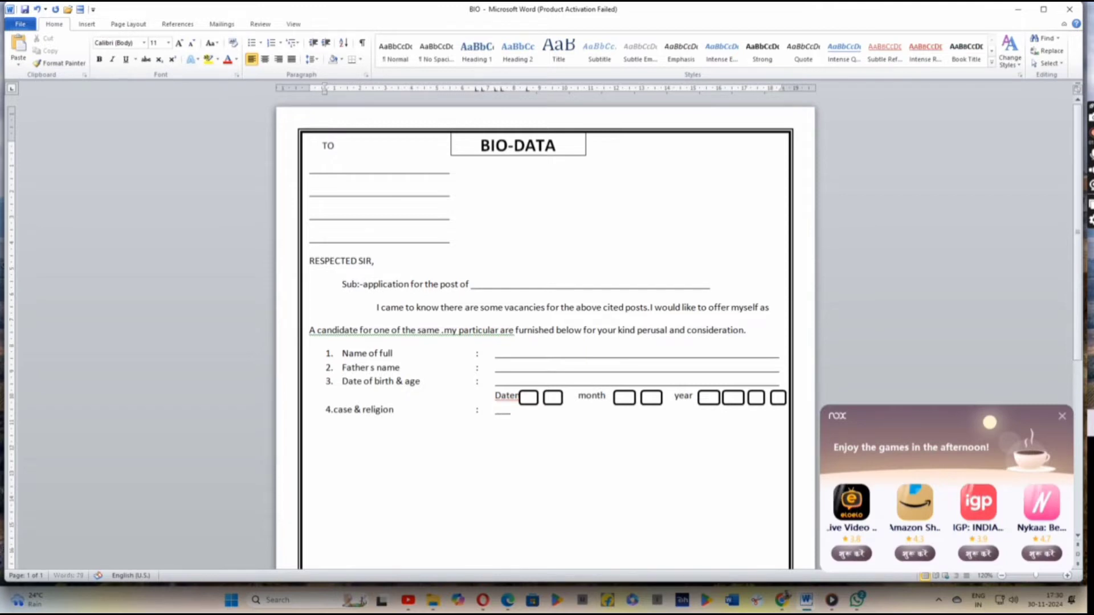
# Step: Fill the case & religion row with an underscore answer line as wide as the ones above, and start a new row
pyautogui.write('____________')
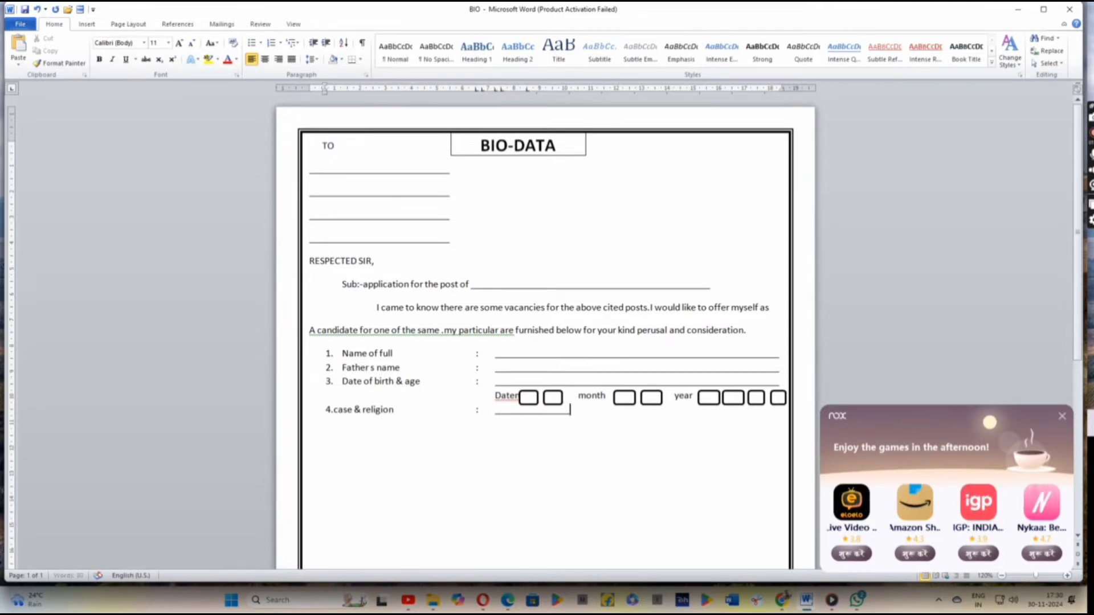
pyautogui.write('_____________________________')
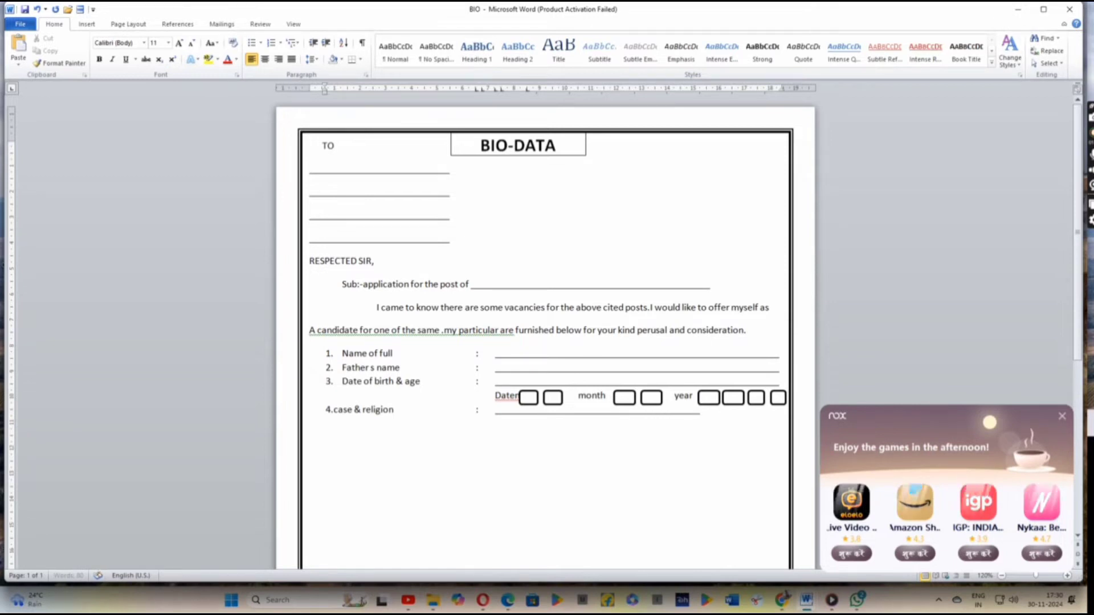
pyautogui.write('_____________')
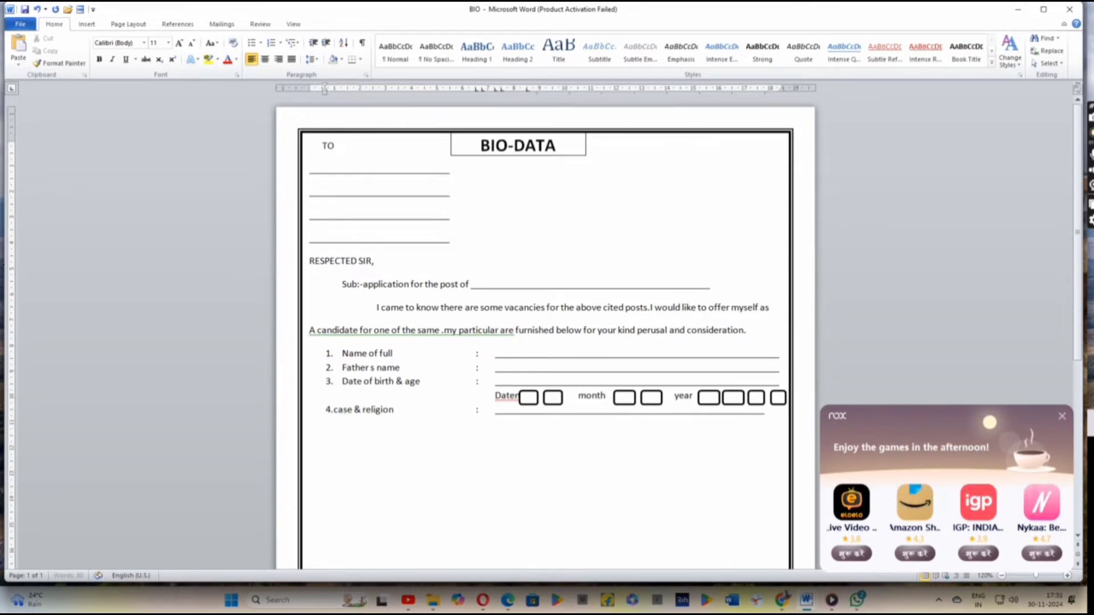
pyautogui.write('____')
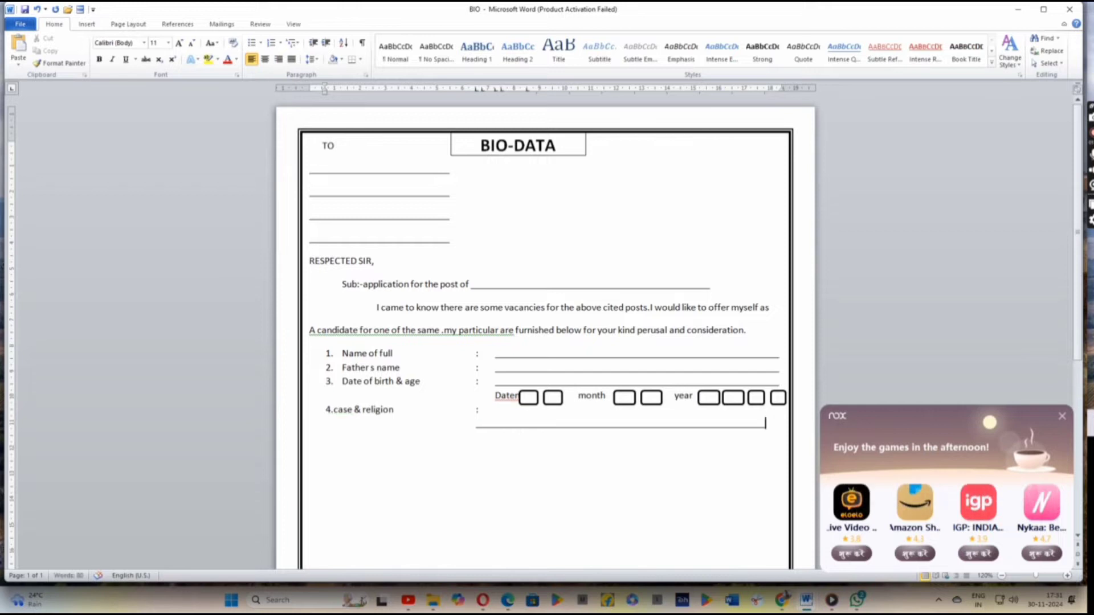
pyautogui.press('BackSpace')
pyautogui.press('Return')
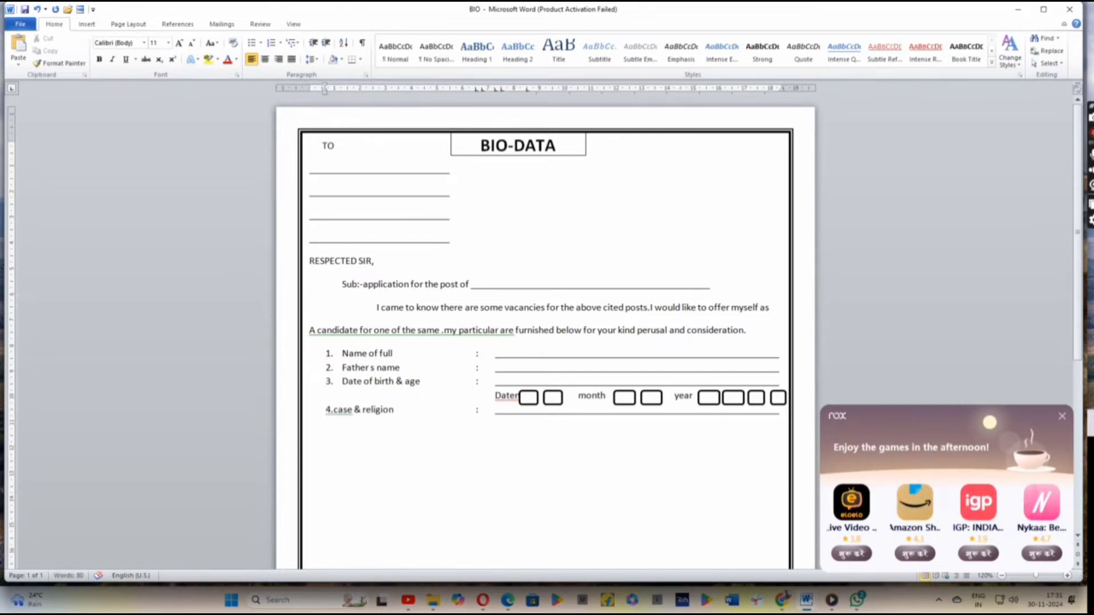
# Step: Add the item "5.native place" with a colon aligned to the column above
pyautogui.write('5.')
pyautogui.write('native')
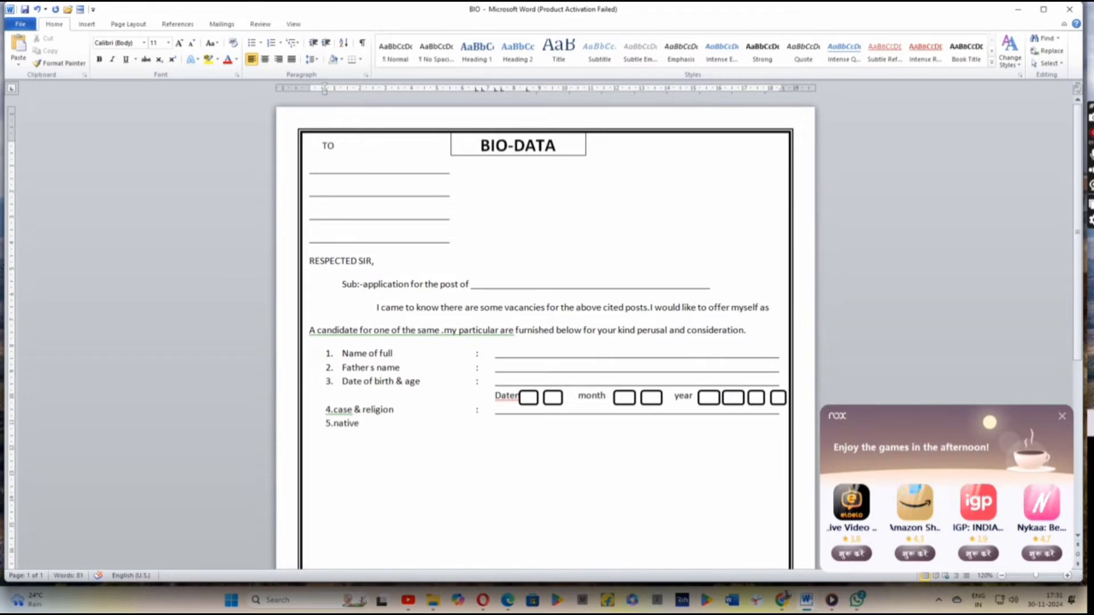
pyautogui.write(' pla')
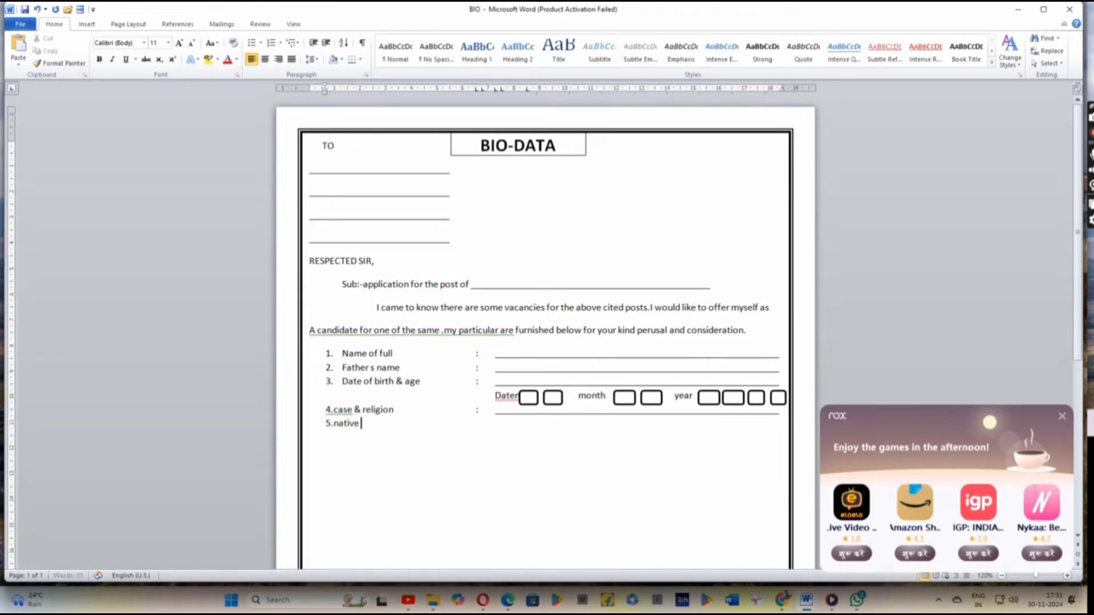
pyautogui.write('ce')
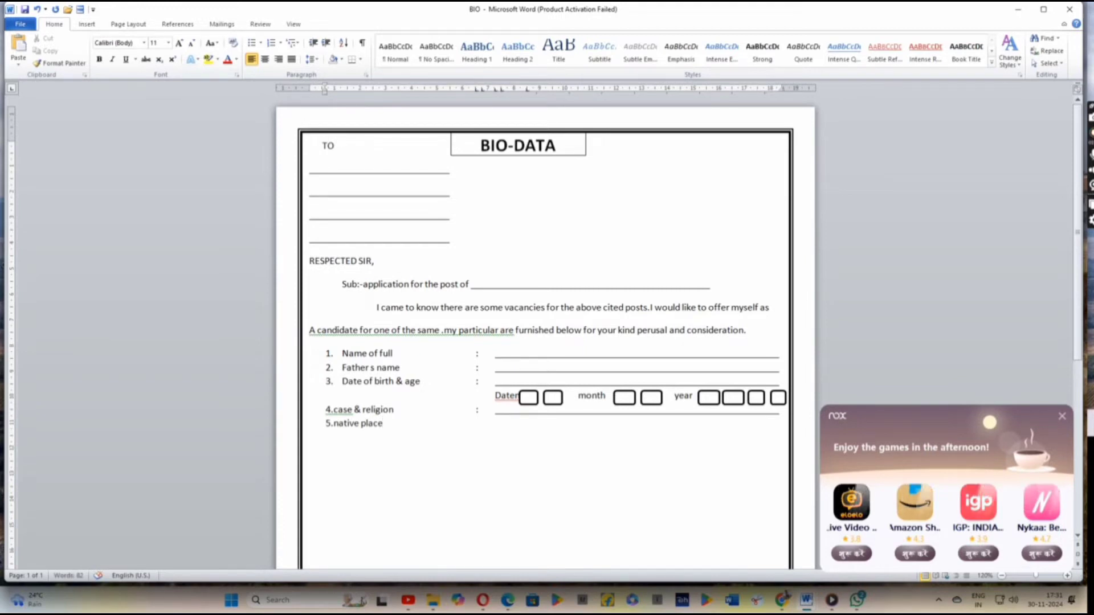
pyautogui.press('Tab')
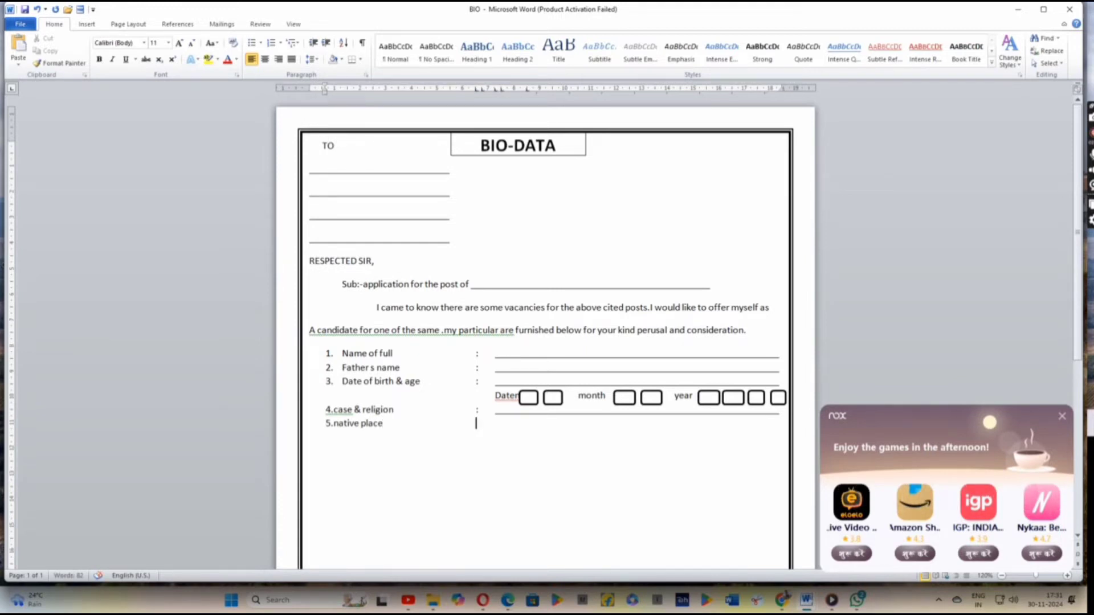
pyautogui.write(':')
# Step: Add an underscore answer line to the native place row, ending level with the lines above, and start a new row
pyautogui.press('Tab')
pyautogui.write('________________________________')
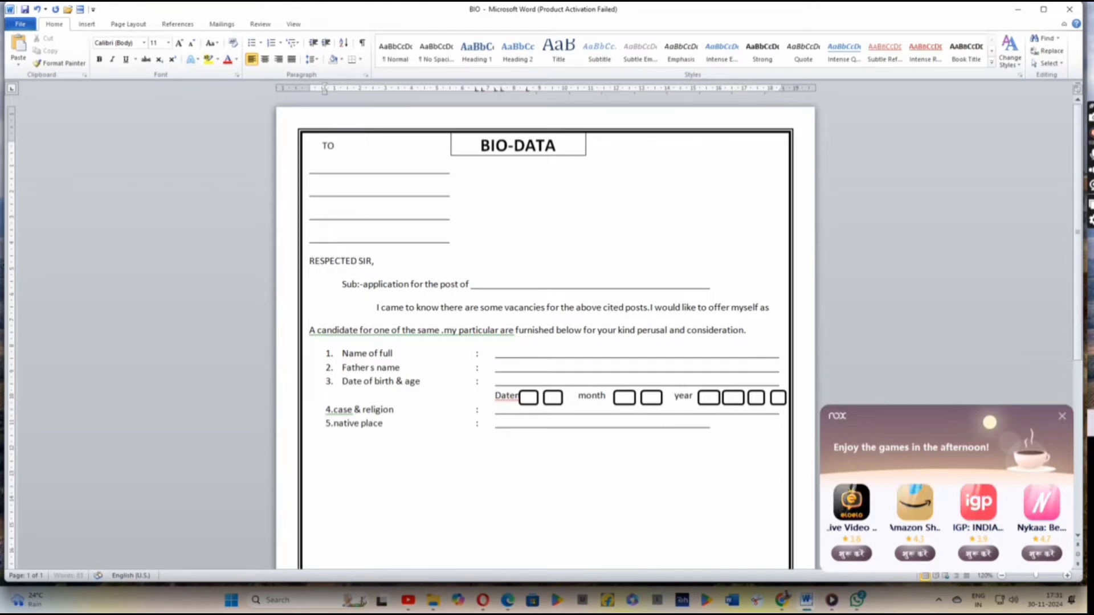
pyautogui.write('______________________')
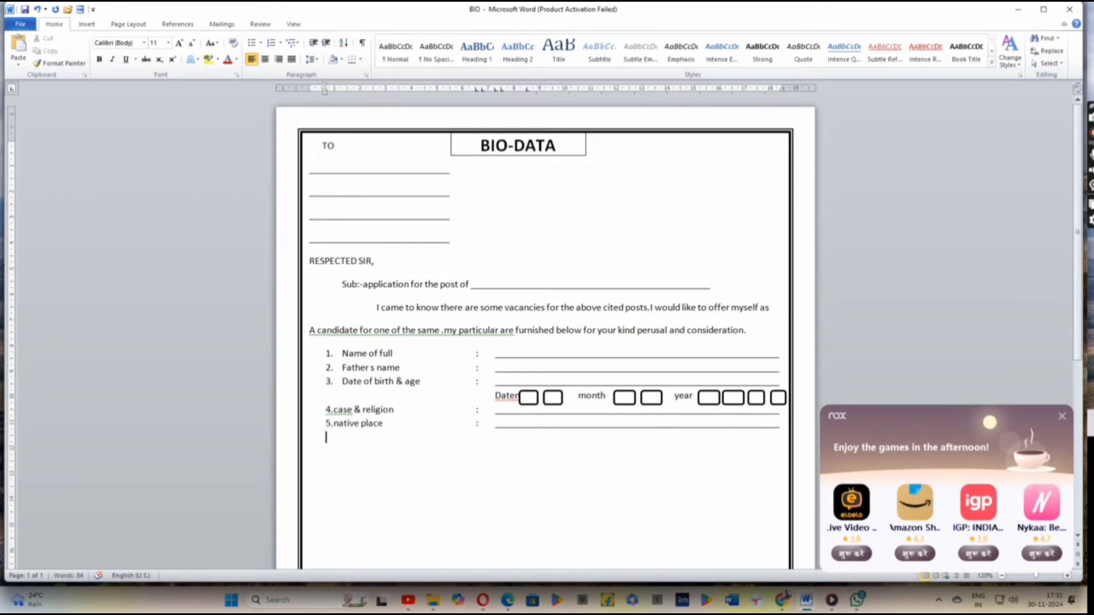
pyautogui.write('6')
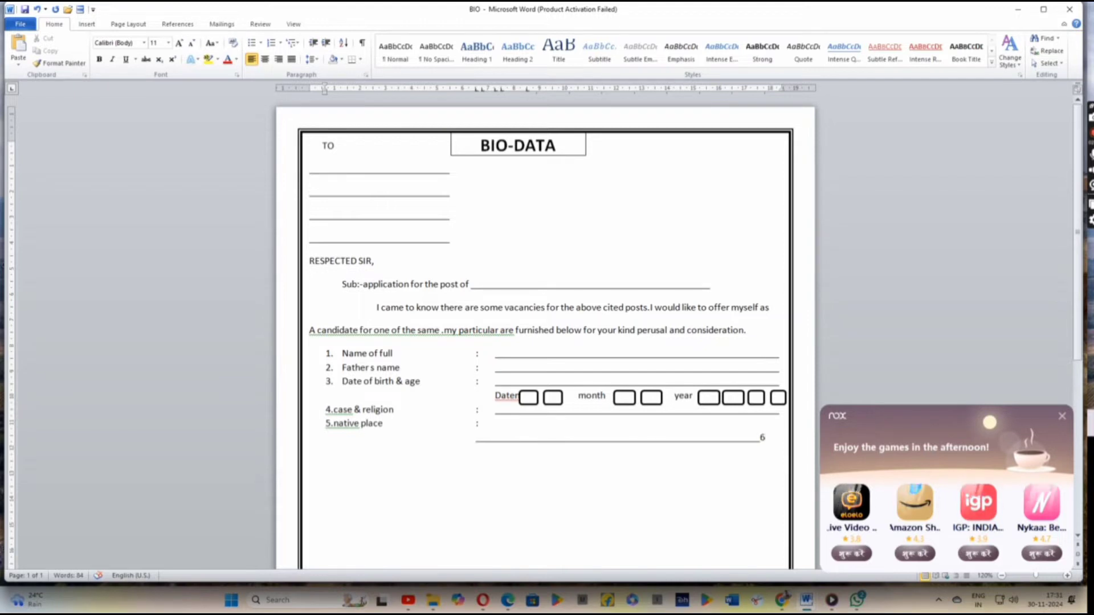
pyautogui.press('BackSpace')
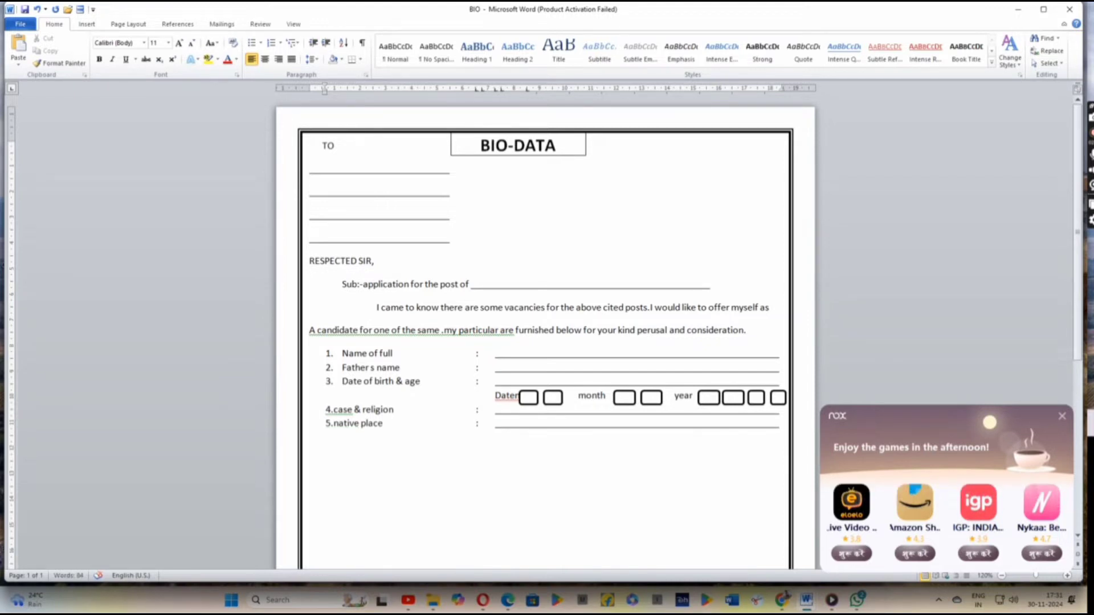
pyautogui.write('6')
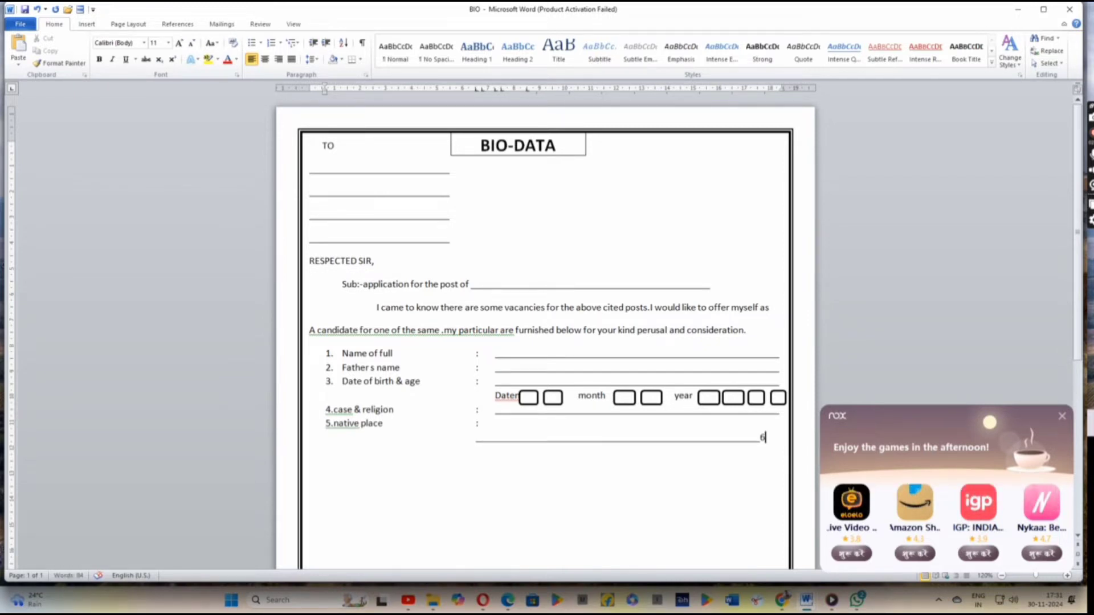
pyautogui.press('BackSpace')
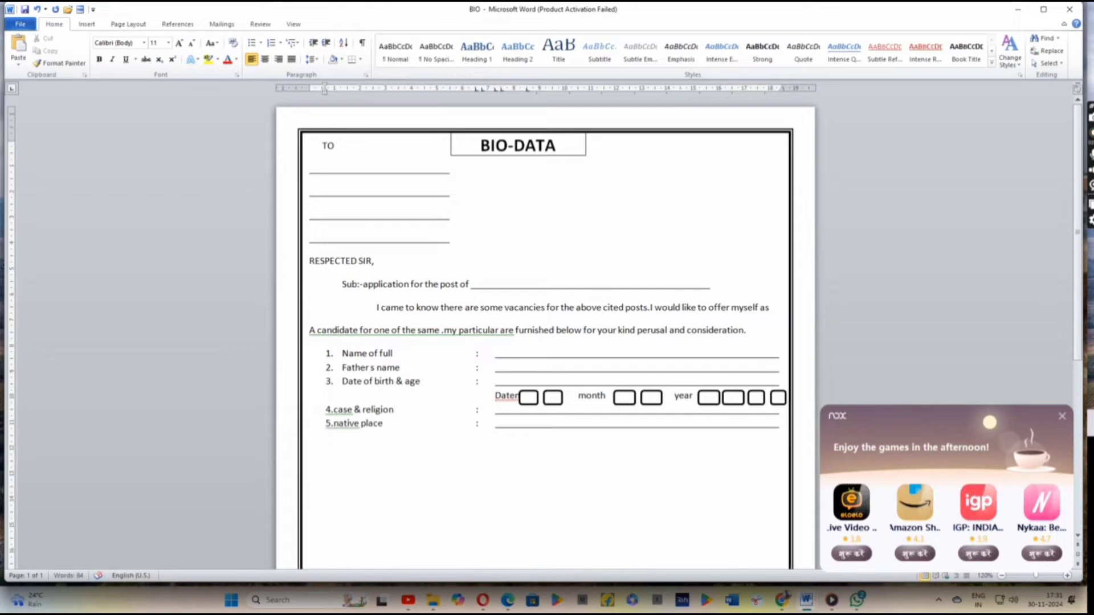
# Step: Add the item "6educational qualification" with an aligned colon and move to its answer column
pyautogui.write('6')
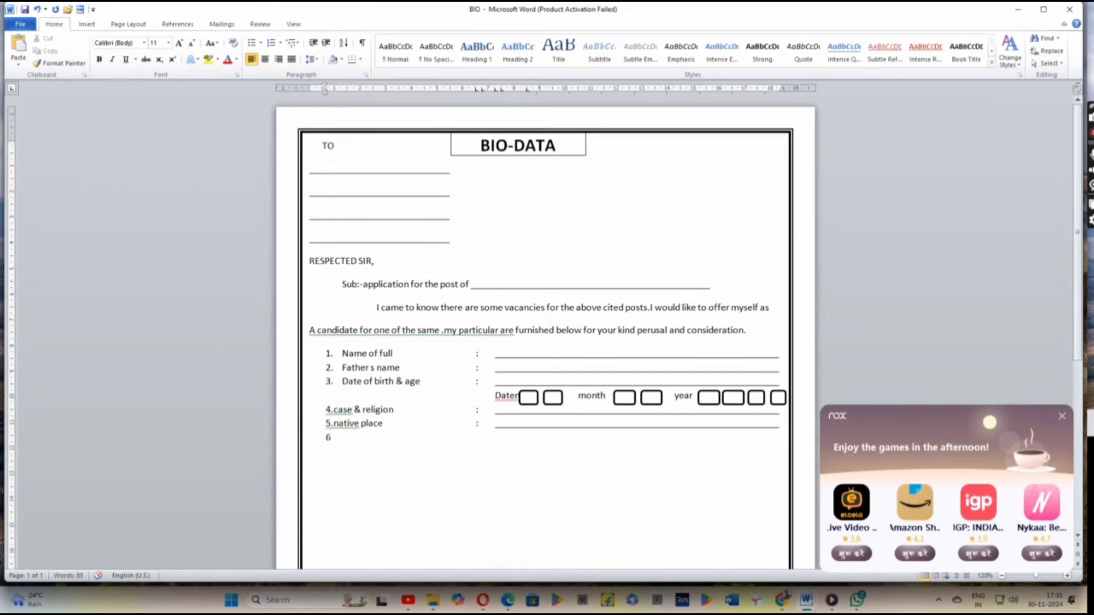
pyautogui.write('educat')
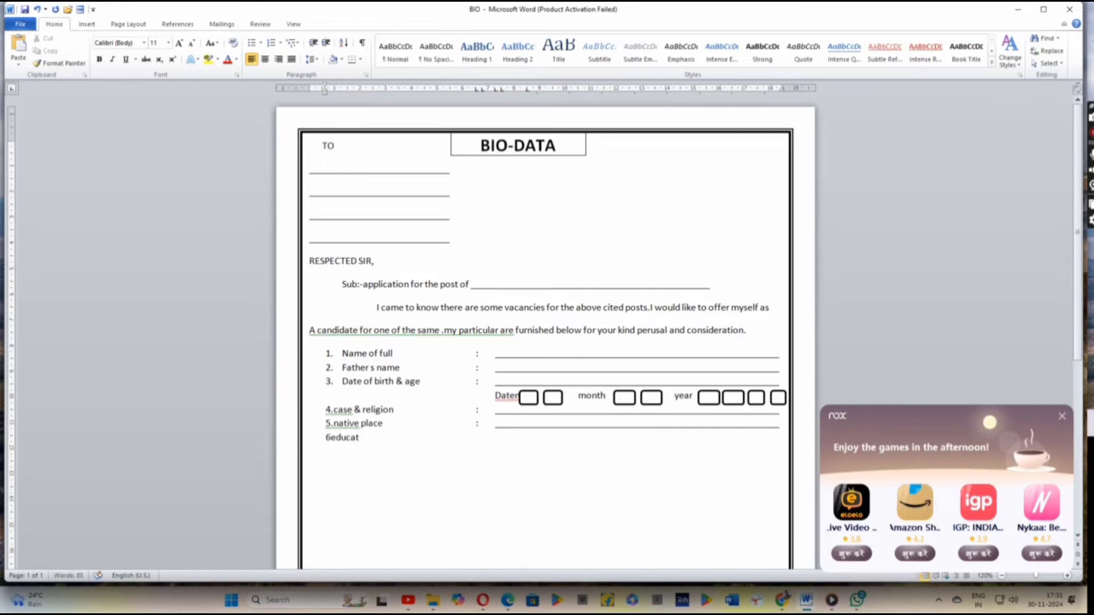
pyautogui.write('ip')
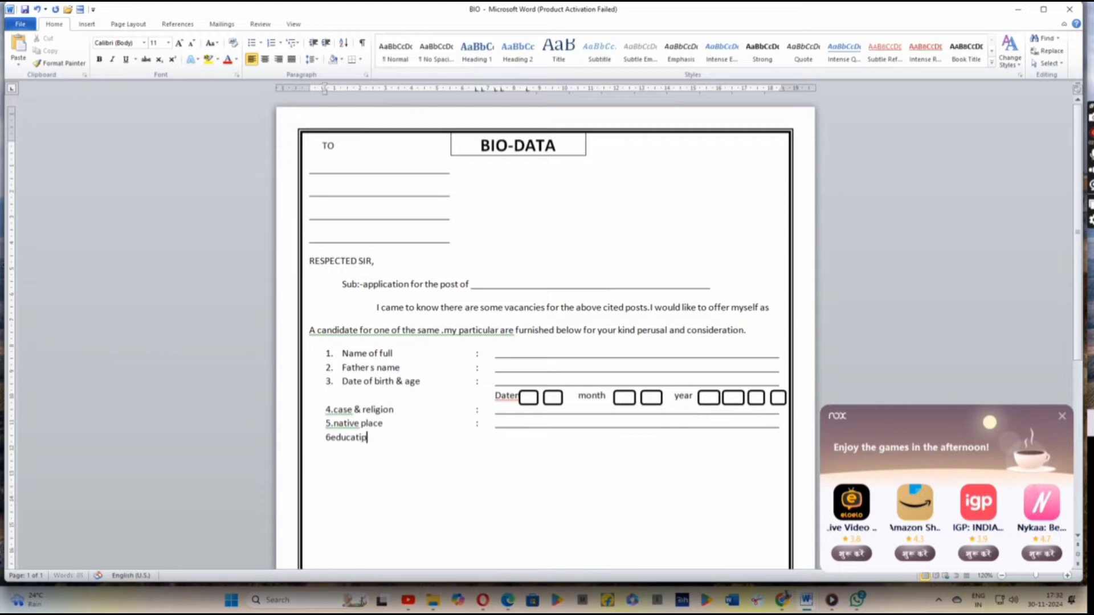
pyautogui.press('BackSpace')
pyautogui.write('onal qualif')
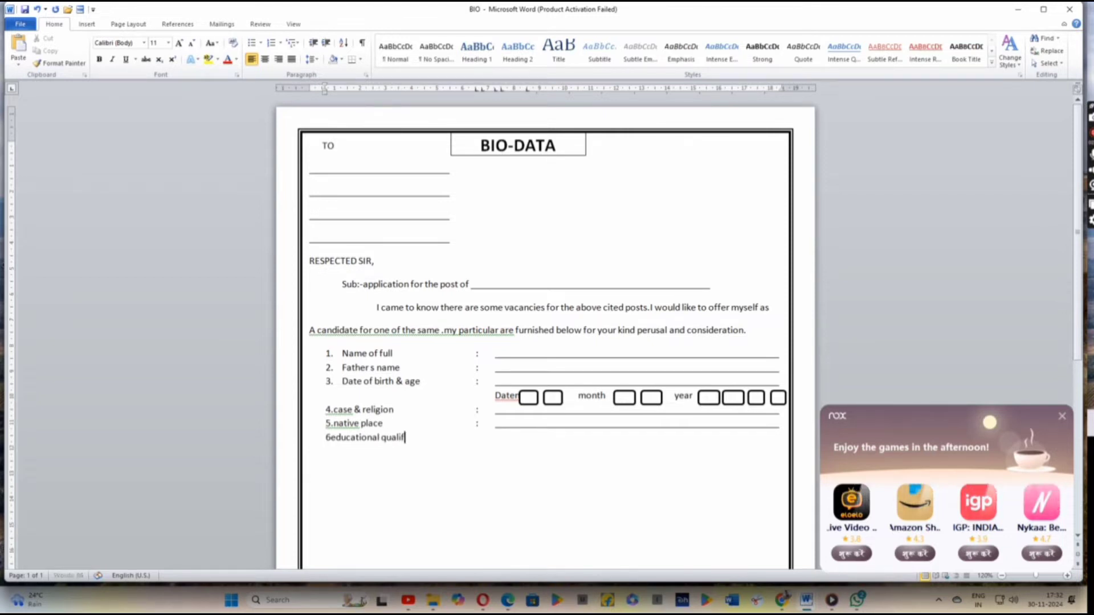
pyautogui.write('ication')
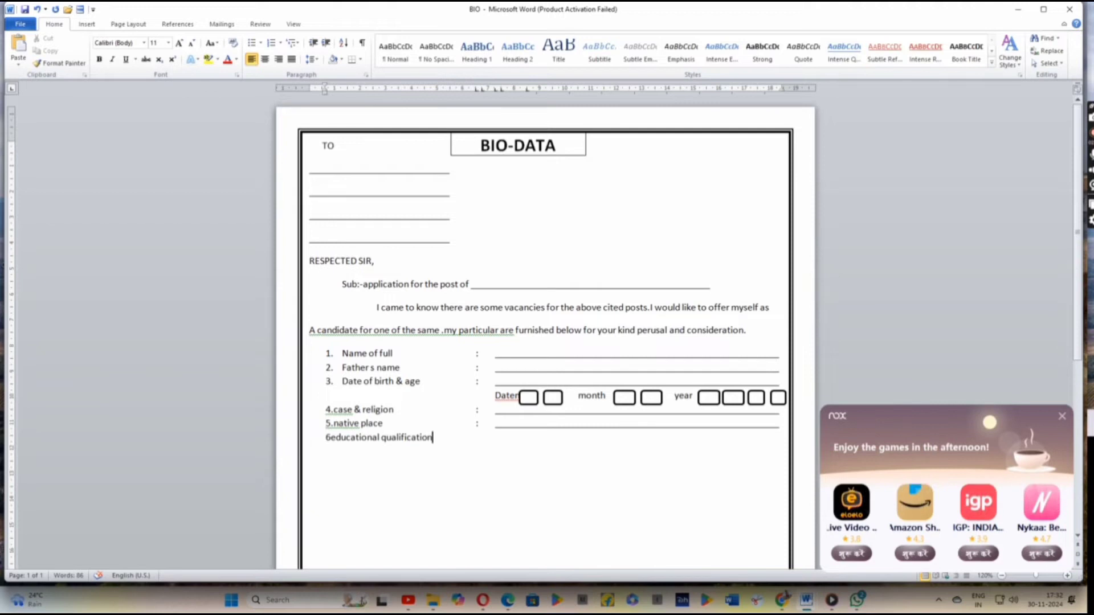
pyautogui.press('Tab')
pyautogui.write(':')
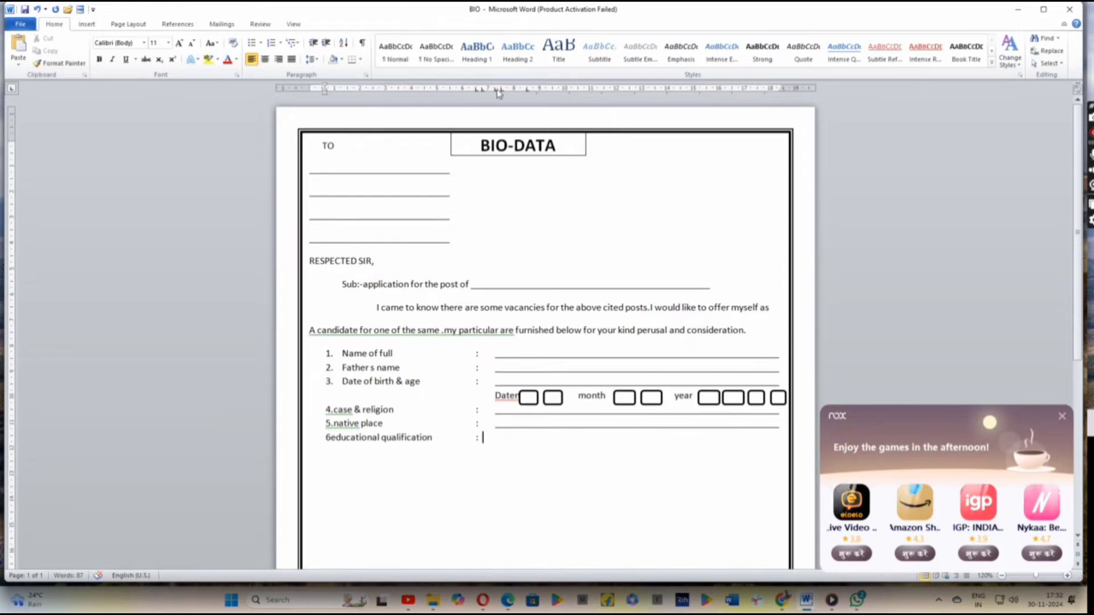
pyautogui.press('Tab')
pyautogui.write('qualification : ')
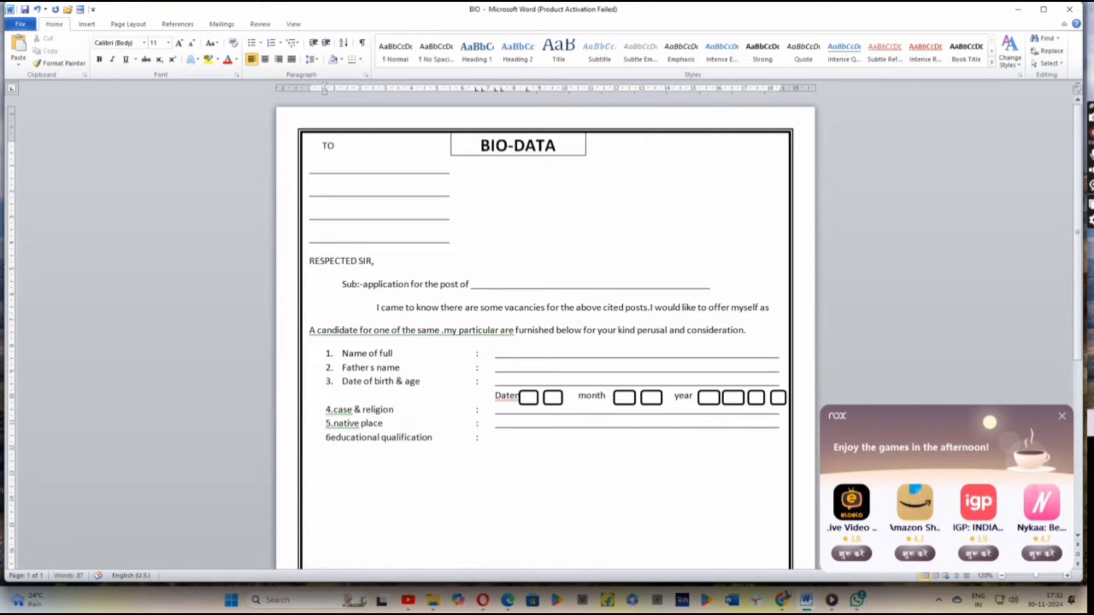
# Step: Fill the educational qualification row with a full-width underscore line and insert the missing period after its number 6
pyautogui.write('_______')
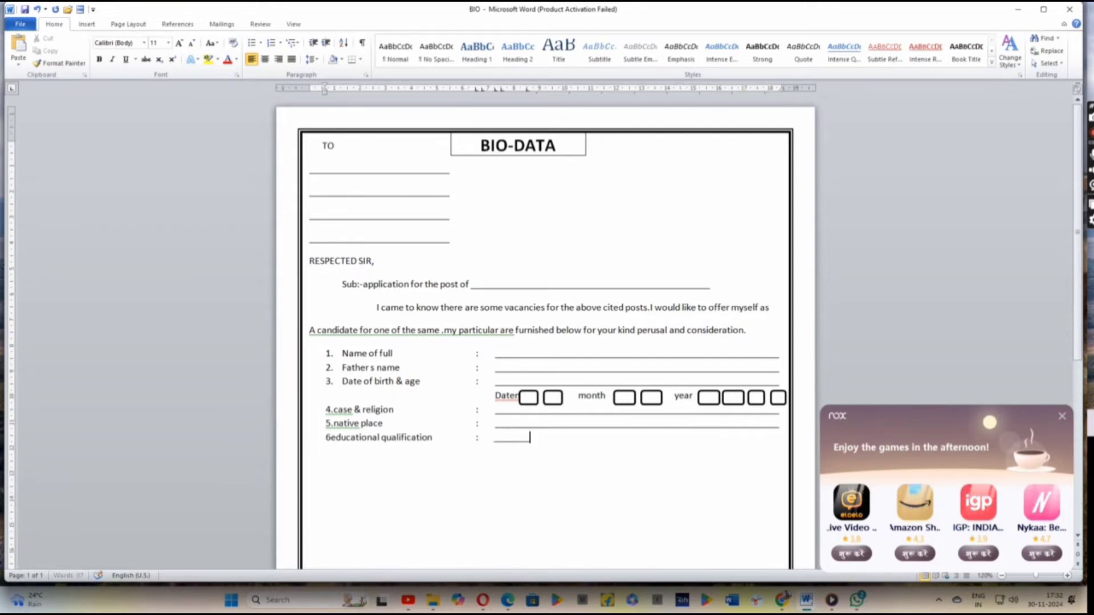
pyautogui.write('________________')
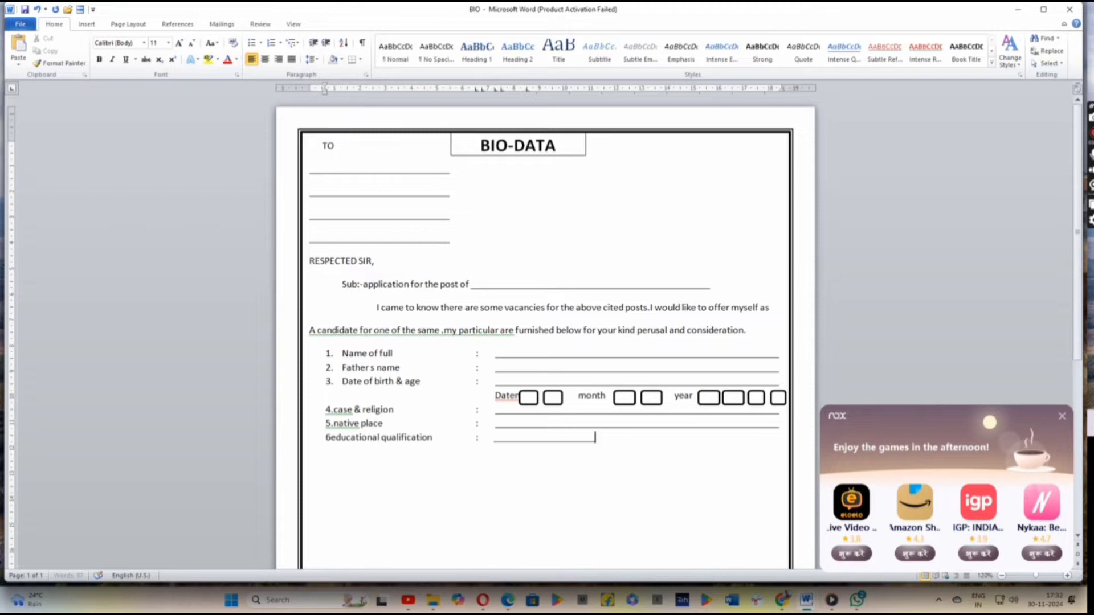
pyautogui.write('_________________________')
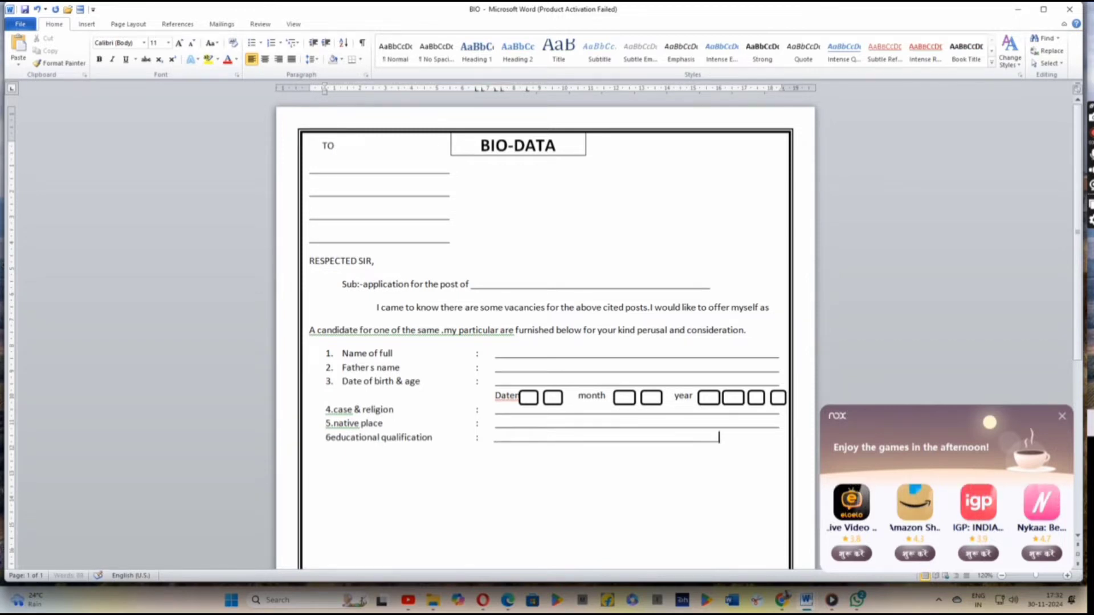
pyautogui.write('____________')
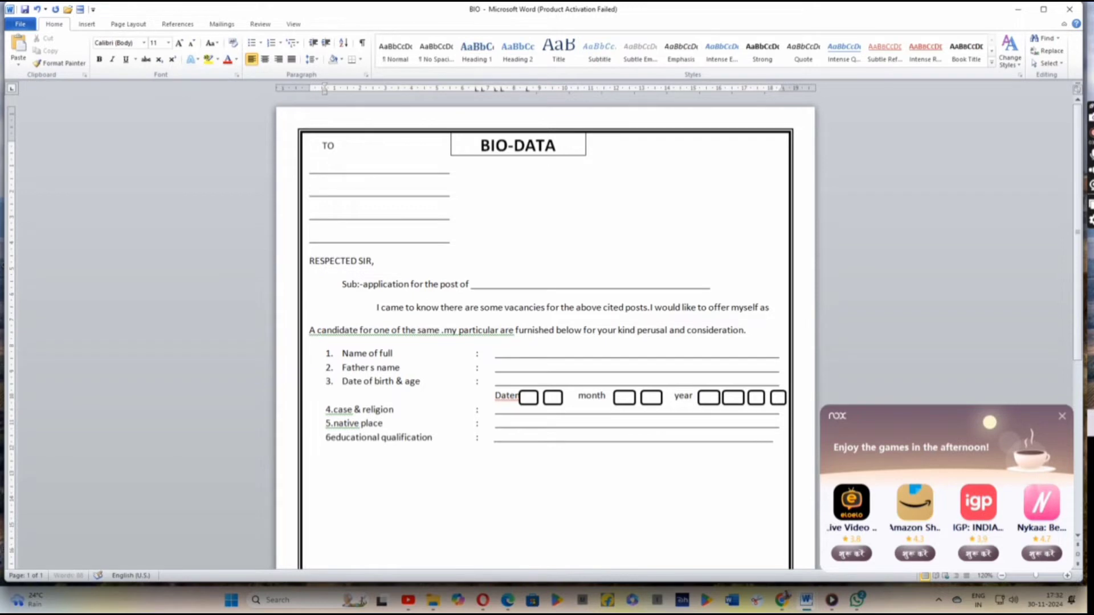
pyautogui.write('_')
pyautogui.press('Return')
pyautogui.click(330, 438)
pyautogui.write('.')
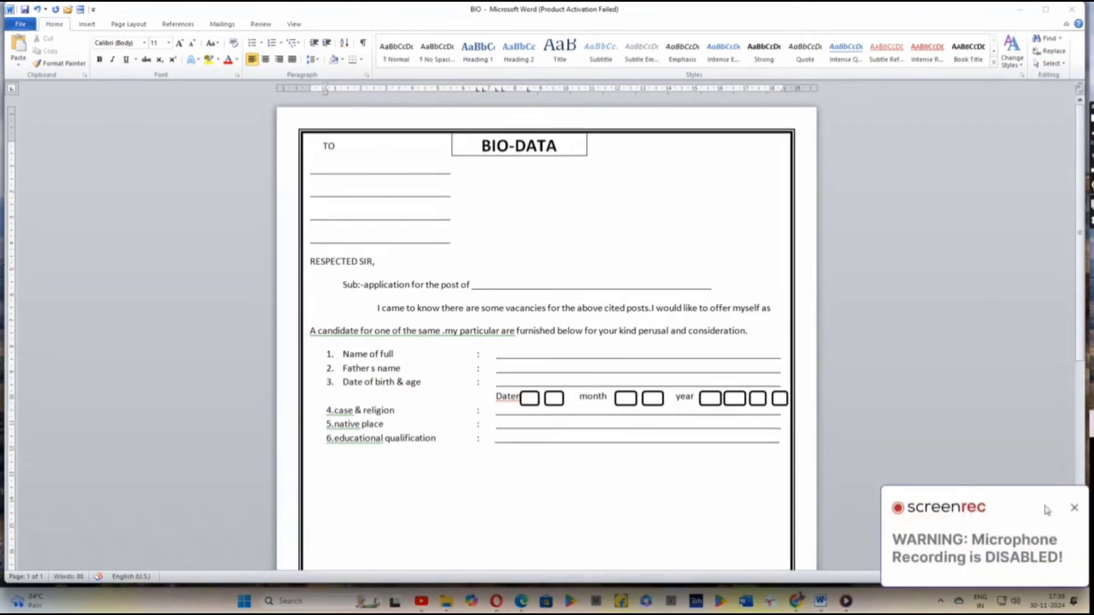
# Step: Leave a blank line below the educational qualification row and indent the new line slightly further than the numbered items
pyautogui.click(1073, 509)
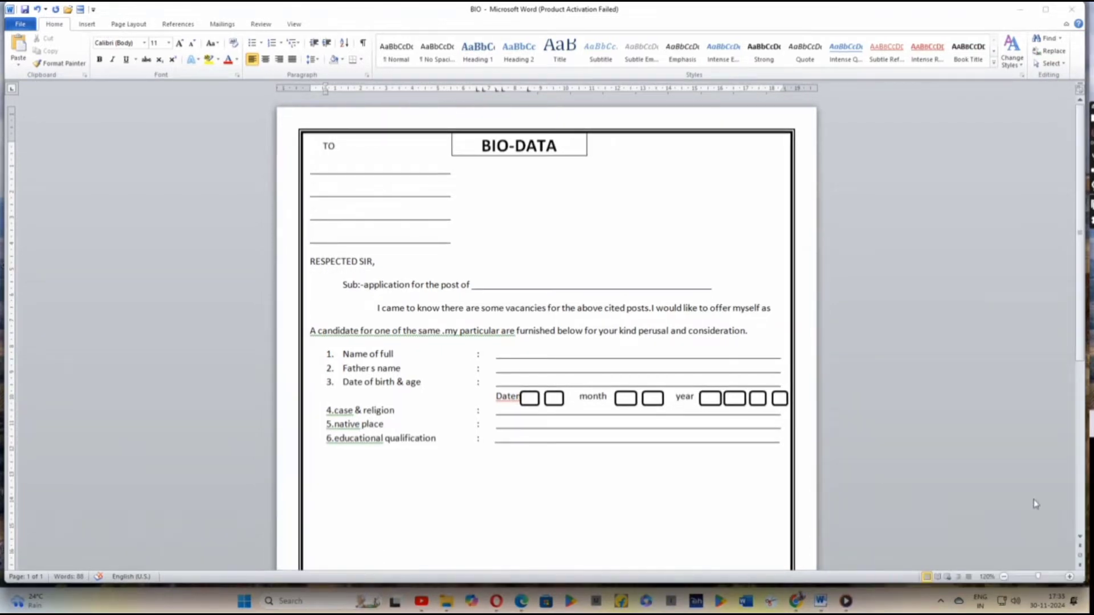
pyautogui.click(781, 442)
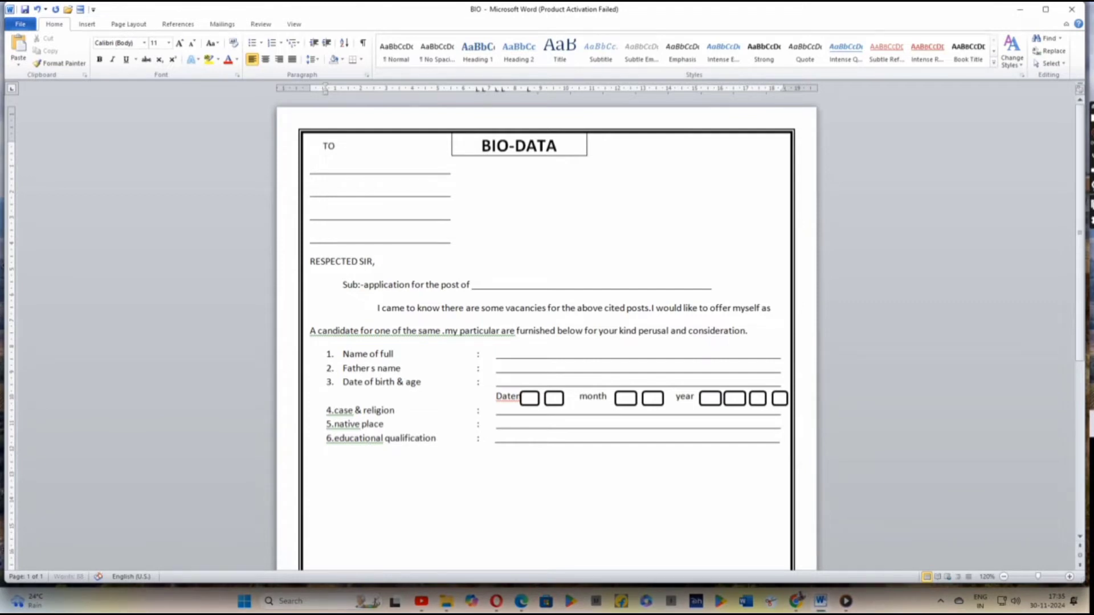
pyautogui.press('Return')
pyautogui.press('BackSpace')
pyautogui.press('Return')
pyautogui.write('a')
pyautogui.press('BackSpace')
pyautogui.press('BackSpace')
pyautogui.moveTo(327, 89); pyautogui.dragTo(334, 92)
# Step: Add the sub-item "(a)academic" with a colon aligned to the column above
pyautogui.write('a')
pyautogui.press('BackSpace')
pyautogui.write('(a)')
pyautogui.press('BackSpace')
pyautogui.write(')')
pyautogui.write('academic')
pyautogui.write(':    ')
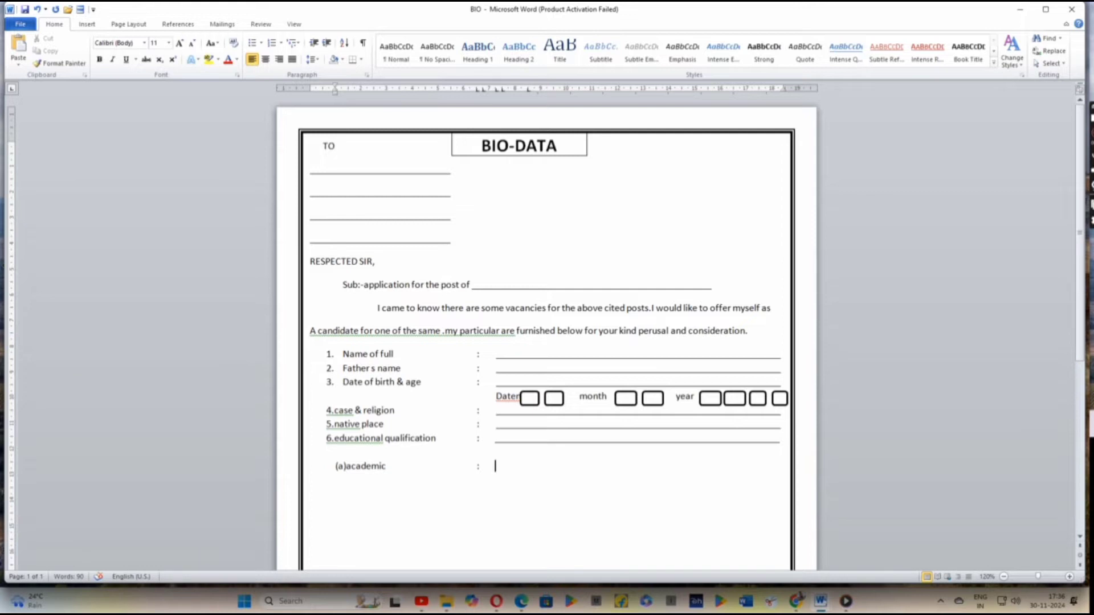
# Step: Fill the academic row with an underscore answer line as wide as the ones above, and start a new row
pyautogui.write('  __________')
pyautogui.write('_________')
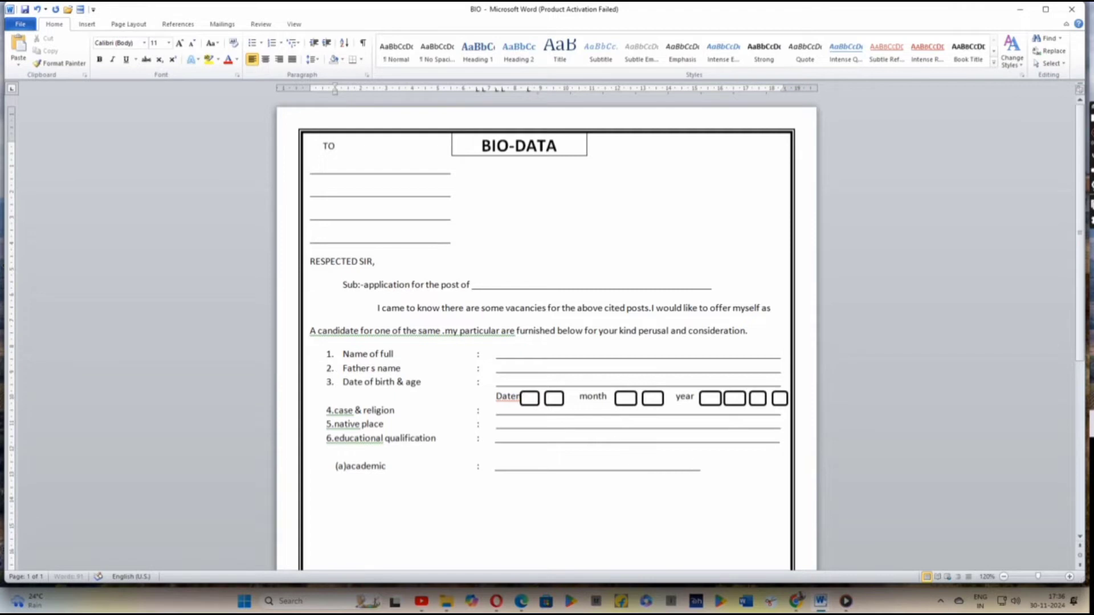
pyautogui.write('___')
pyautogui.press('Return')
# Step: Add an unlabelled row under academic with an aligned colon and a full-width underscore answer line
pyautogui.write(':')
pyautogui.press('Tab')
pyautogui.press('Tab')
pyautogui.press('Tab')
pyautogui.press('BackSpace')
pyautogui.write('__________________')
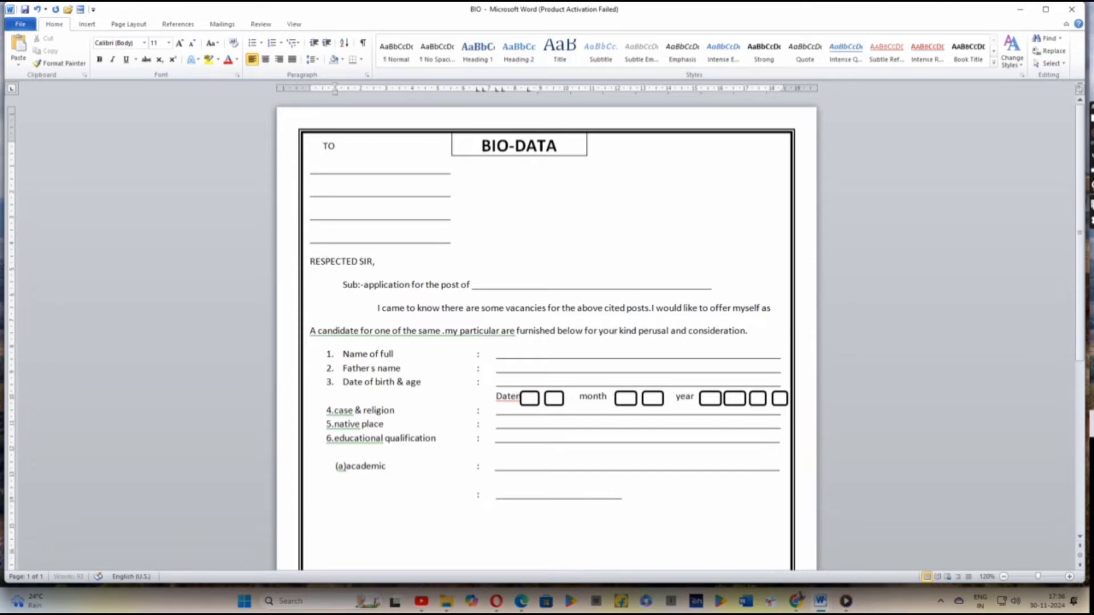
pyautogui.write('______________________')
pyautogui.write('(')
pyautogui.write('(')
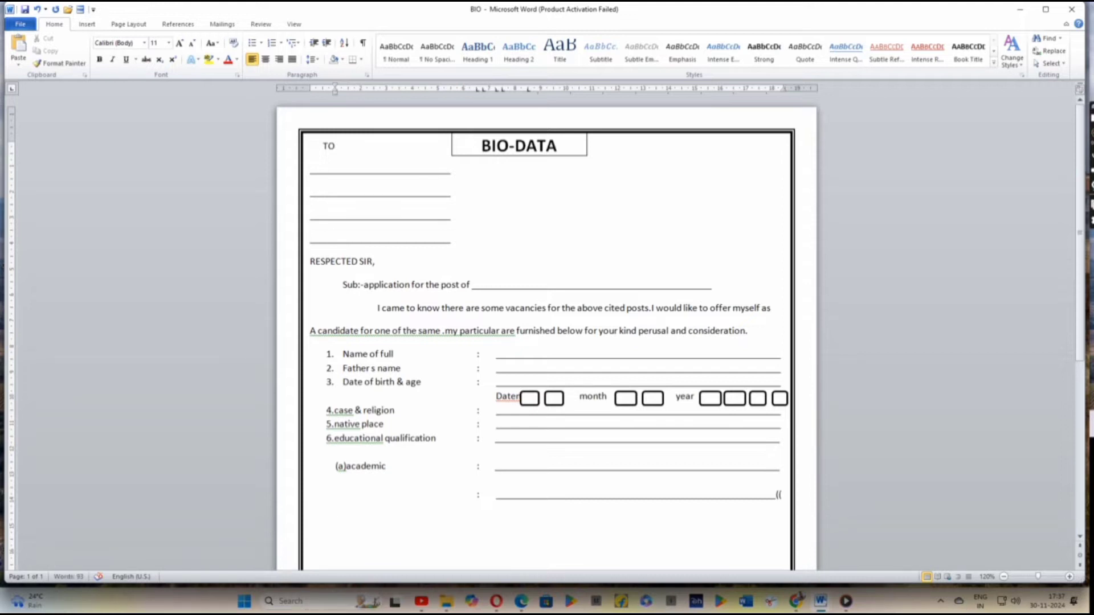
pyautogui.press('BackSpace')
pyautogui.press('BackSpace')
pyautogui.write('_')
# Step: Begin the sub-item label "(b)" on the line below the academic answer rows
pyautogui.write('(')
pyautogui.write('b')
pyautogui.write(')')
pyautogui.write(':')
pyautogui.press('Tab')
pyautogui.write('_______________________________')
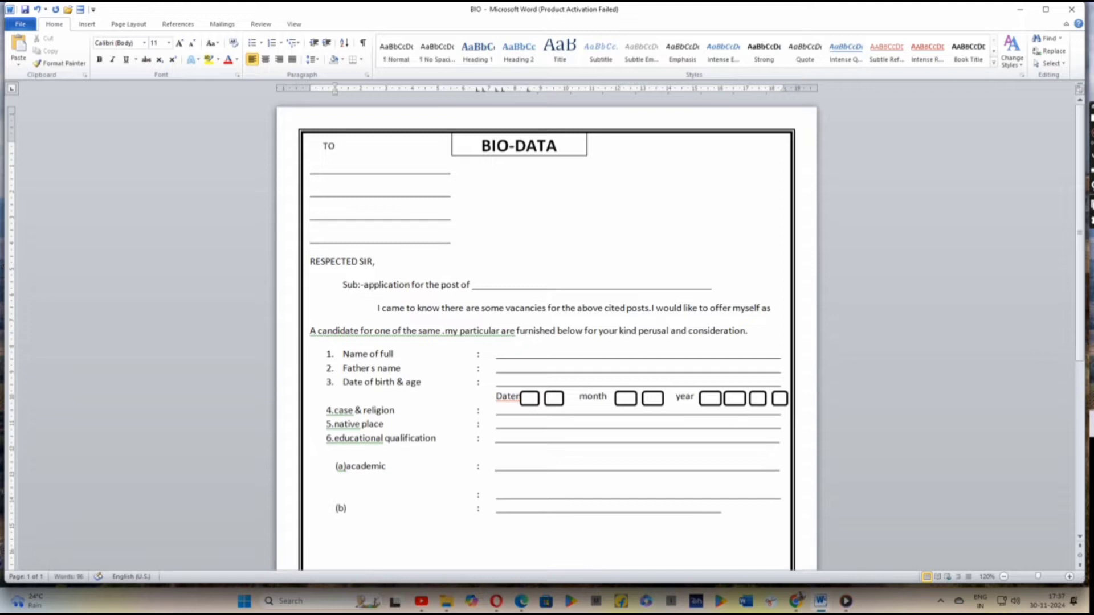
pyautogui.write('____')
pyautogui.press('BackSpace')
pyautogui.press('BackSpace')
pyautogui.press('BackSpace')
pyautogui.press('BackSpace')
pyautogui.press('BackSpace')
pyautogui.press('BackSpace')
pyautogui.press('BackSpace')
pyautogui.press('BackSpace')
pyautogui.press('BackSpace')
pyautogui.press('BackSpace')
pyautogui.press('BackSpace')
pyautogui.press('BackSpace')
pyautogui.press('BackSpace')
pyautogui.press('BackSpace')
pyautogui.press('BackSpace')
pyautogui.press('BackSpace')
pyautogui.press('BackSpace')
pyautogui.press('BackSpace')
pyautogui.press('BackSpace')
pyautogui.press('BackSpace')
pyautogui.press('BackSpace')
pyautogui.press('BackSpace')
pyautogui.press('BackSpace')
pyautogui.press('BackSpace')
pyautogui.press('BackSpace')
pyautogui.press('BackSpace')
pyautogui.press('BackSpace')
pyautogui.press('BackSpace')
pyautogui.press('BackSpace')
pyautogui.press('BackSpace')
pyautogui.press('BackSpace')
pyautogui.press('BackSpace')
pyautogui.press('BackSpace')
pyautogui.press('BackSpace')
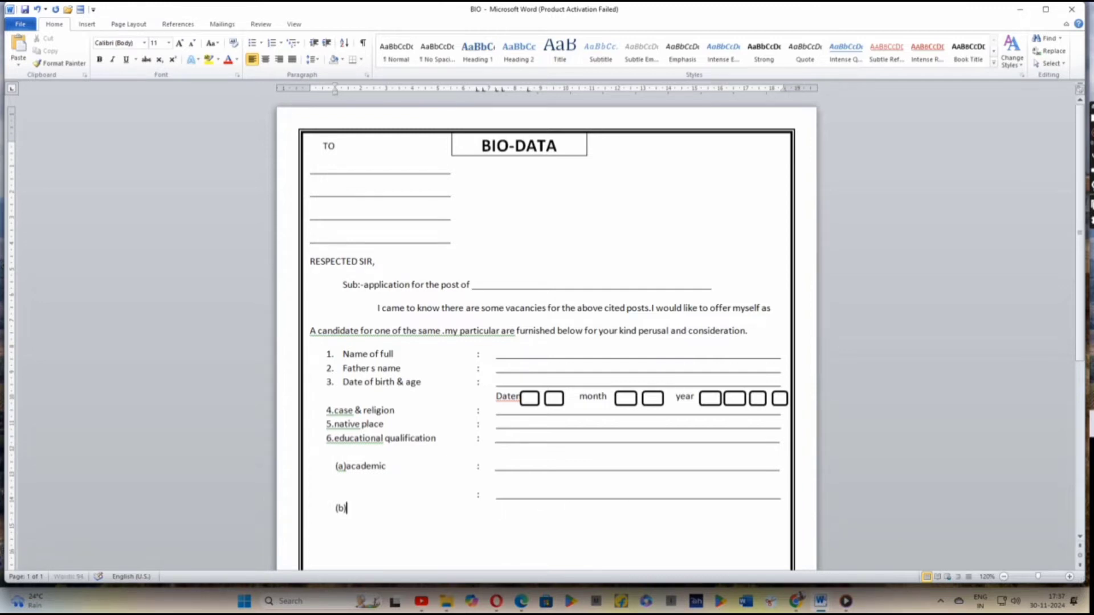
# Step: Complete the sub-item as "(b)technical" with an aligned colon and a full-width underscore answer line
pyautogui.write('technical :')
pyautogui.press('BackSpace')
pyautogui.write('_____________________________________')
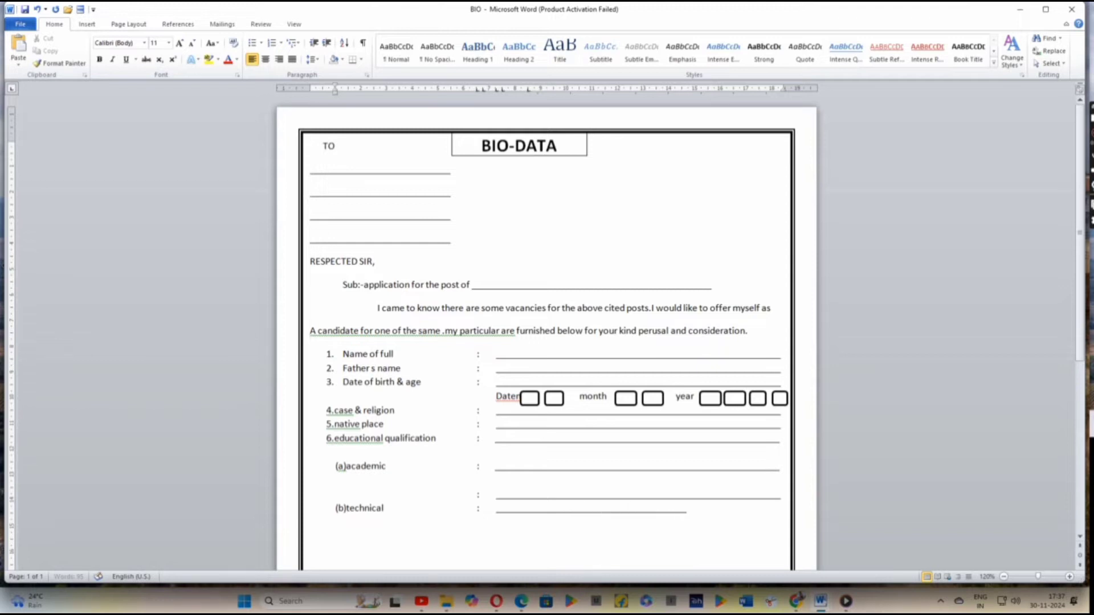
pyautogui.write('________')
# Step: Add an unlabelled row under technical with a full-width underscore line in the answer column
pyautogui.press('Return')
pyautogui.press('Tab')
pyautogui.write(':')
pyautogui.press('Tab')
pyautogui.write('_____________')
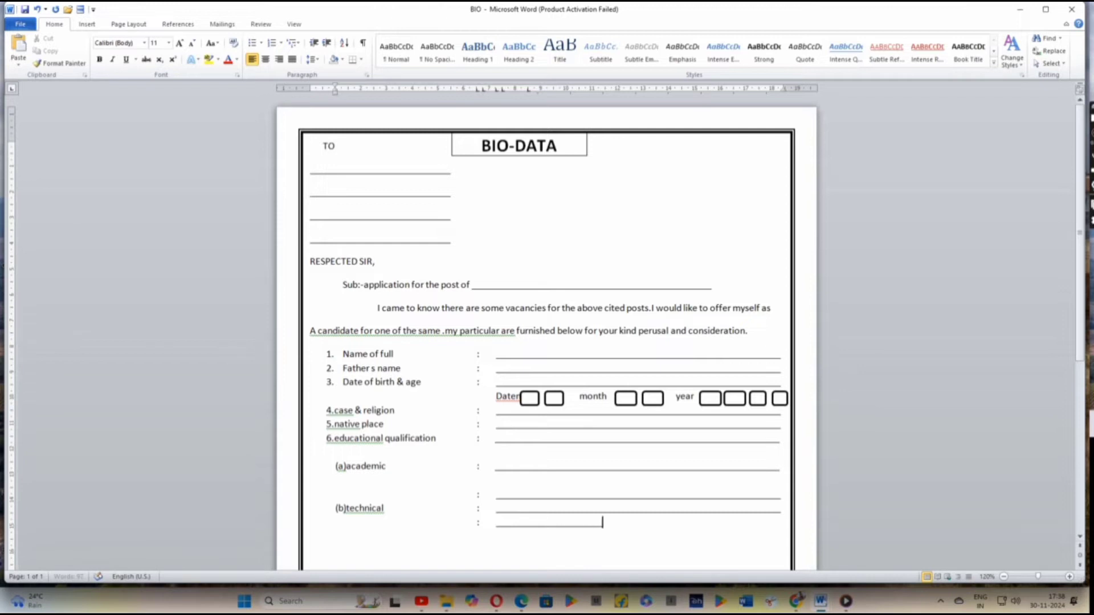
pyautogui.write('________')
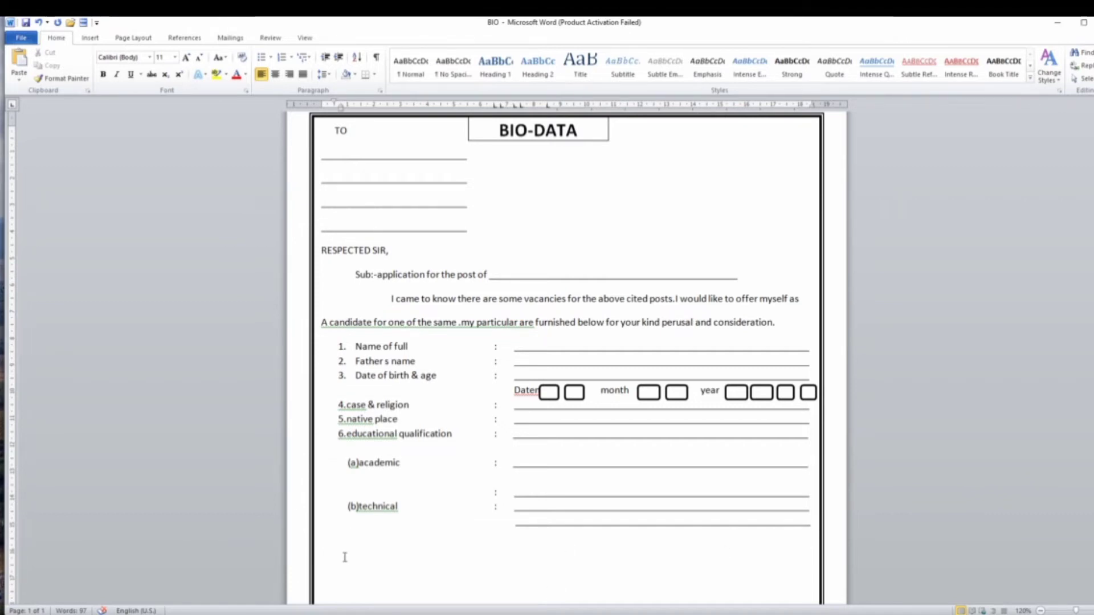
# Step: Add the item "7.experiance" below the technical rows with a colon aligned to the column above
pyautogui.write('7.experia')
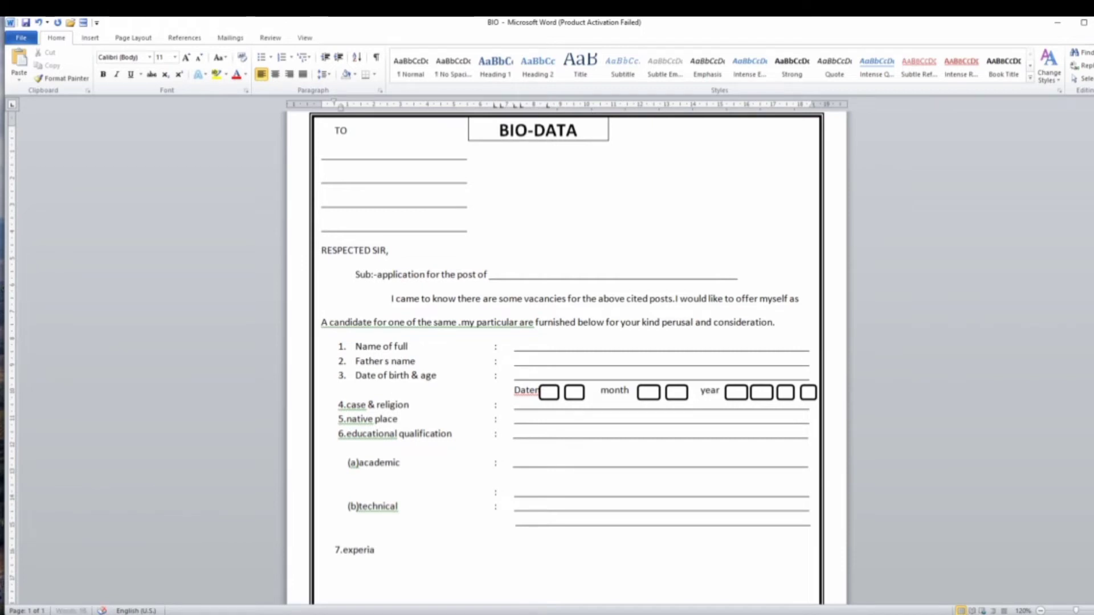
pyautogui.write('nce')
pyautogui.press('Tab')
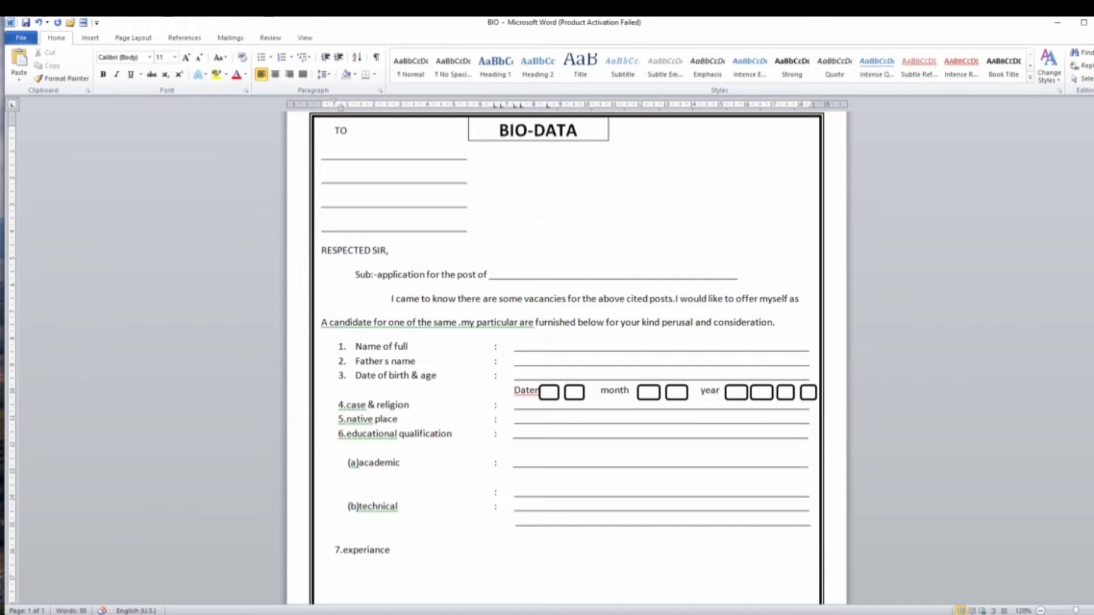
pyautogui.write(':')
pyautogui.press('Tab')
# Step: Fill the experiance row with a full-width underscore answer line and add a second answer line beneath it
pyautogui.write('_______________')
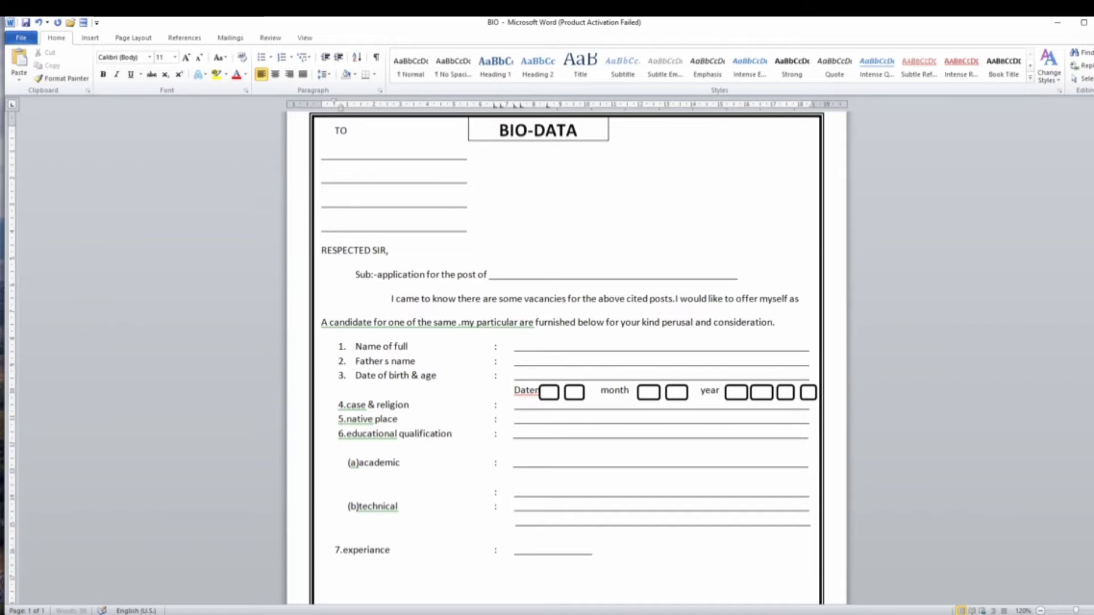
pyautogui.write('______________')
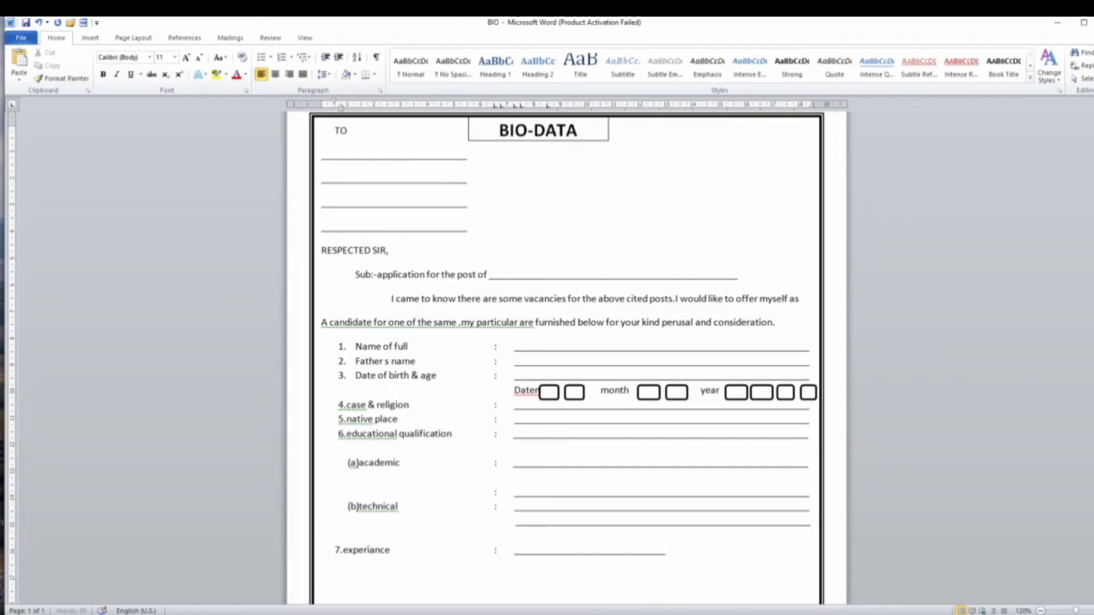
pyautogui.write('______________')
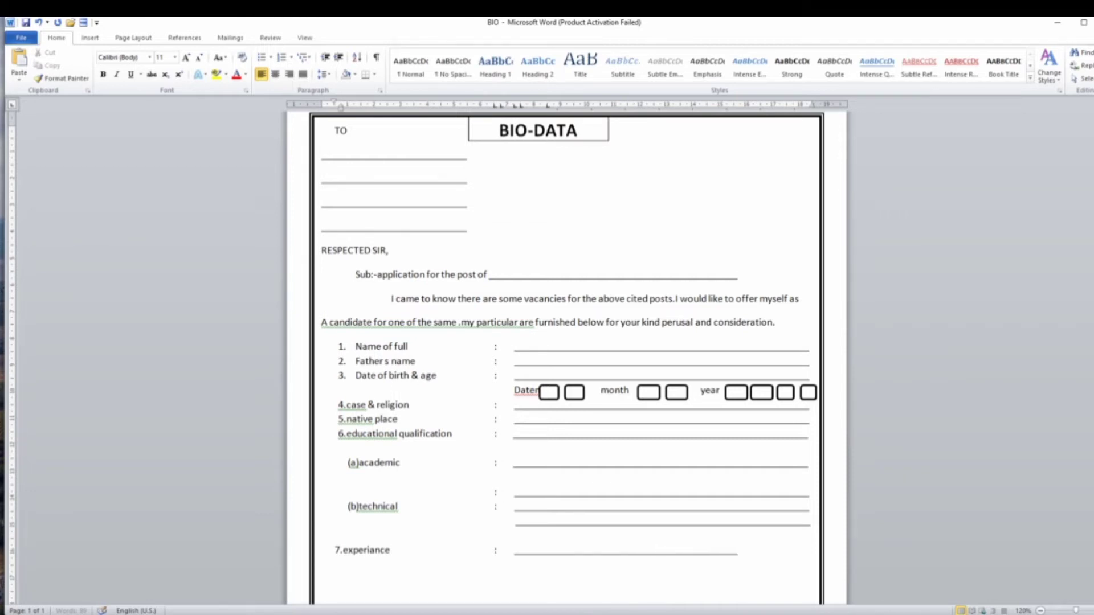
pyautogui.write('_______')
pyautogui.write('_____________')
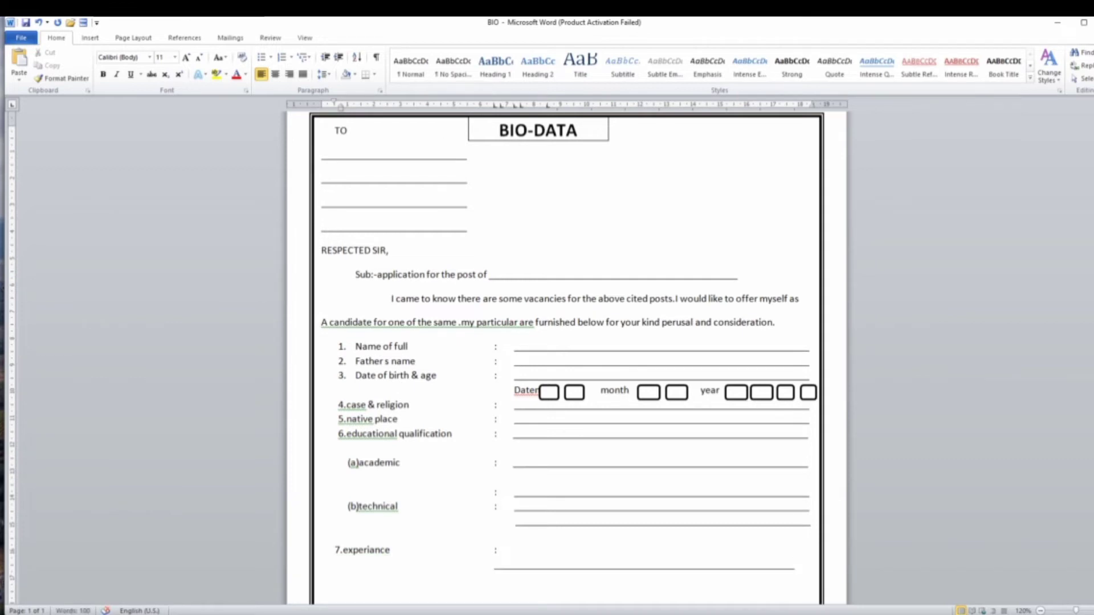
pyautogui.press('BackSpace')
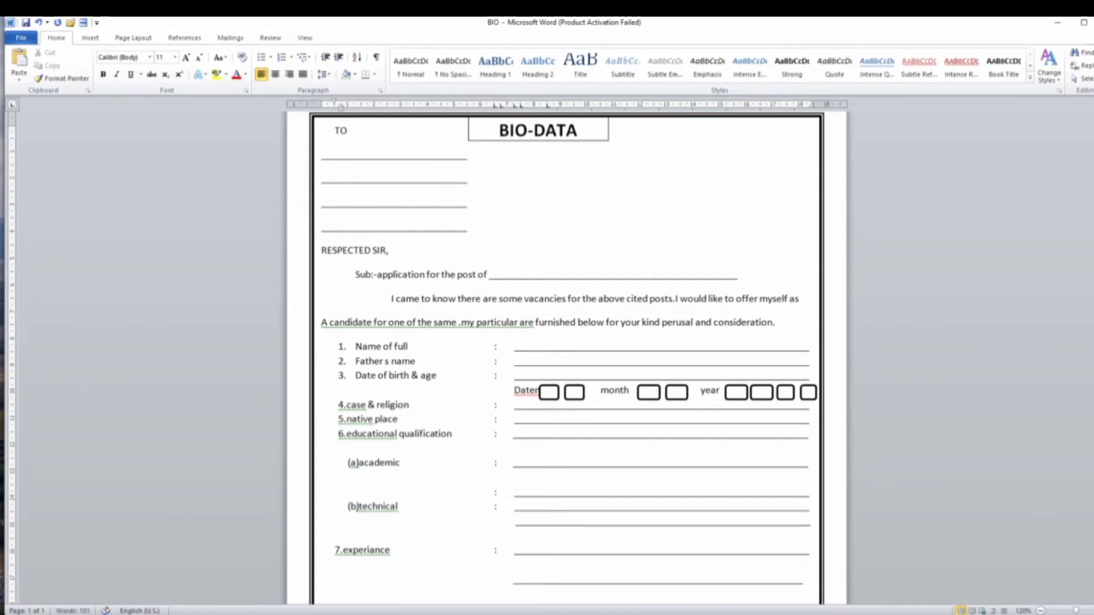
# Step: Add the item "8.PRESENT ADDRESS" with an aligned colon and an underscore line spanning the answer column
pyautogui.press('Return')
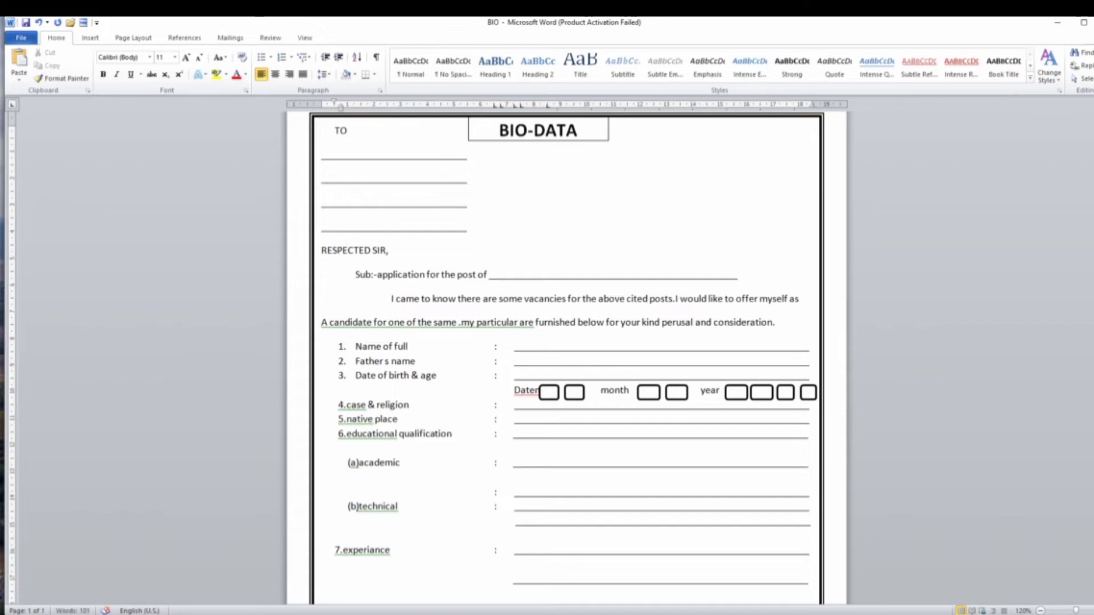
pyautogui.write('8.PRESENT ADDR')
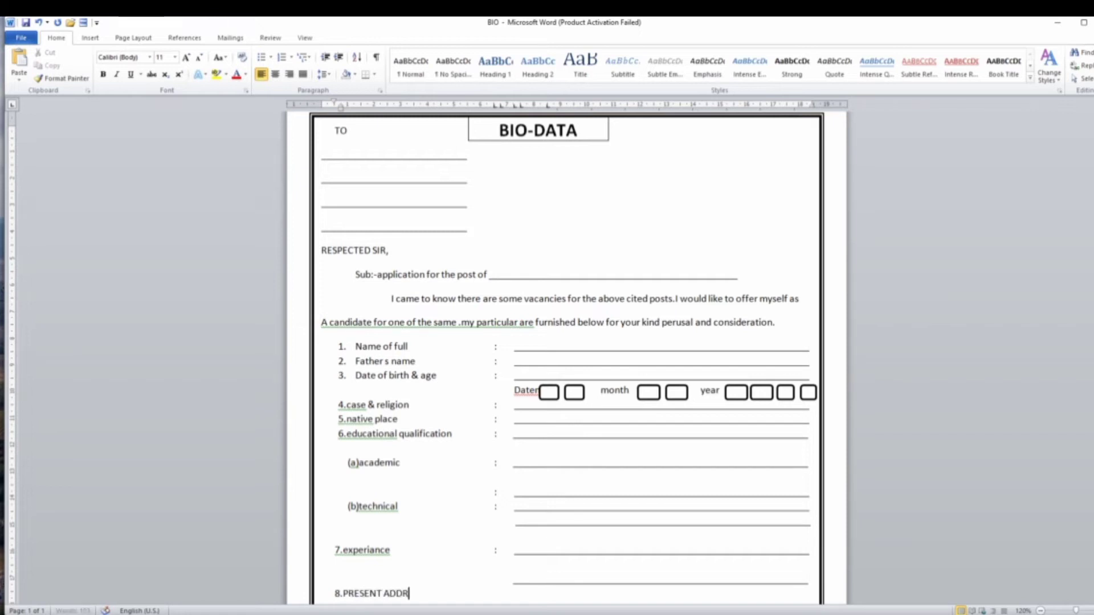
pyautogui.write('ESS')
pyautogui.press('Tab')
pyautogui.write(':    _')
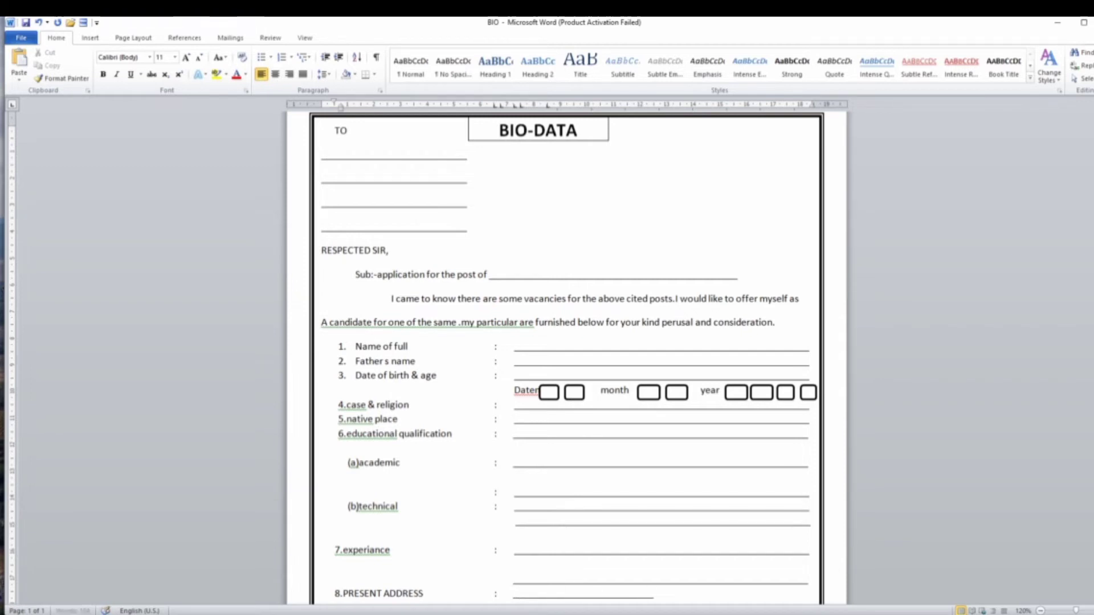
pyautogui.write('_____________________________')
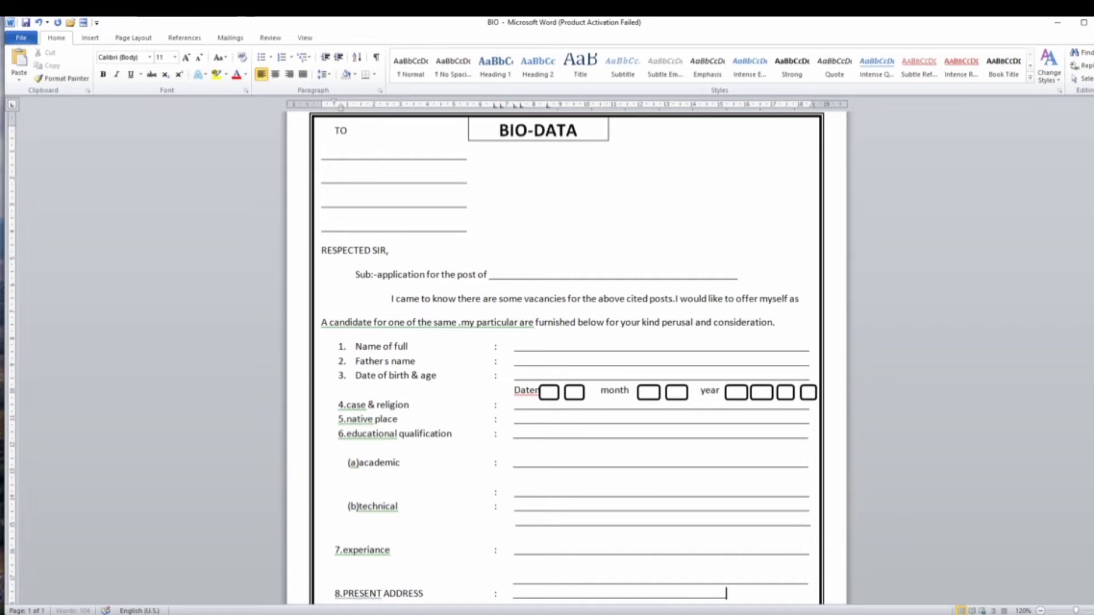
pyautogui.write('____________')
# Step: Add a second address row with a short underscore line followed by the label "PIN"
pyautogui.scroll(-3, 586, 247)
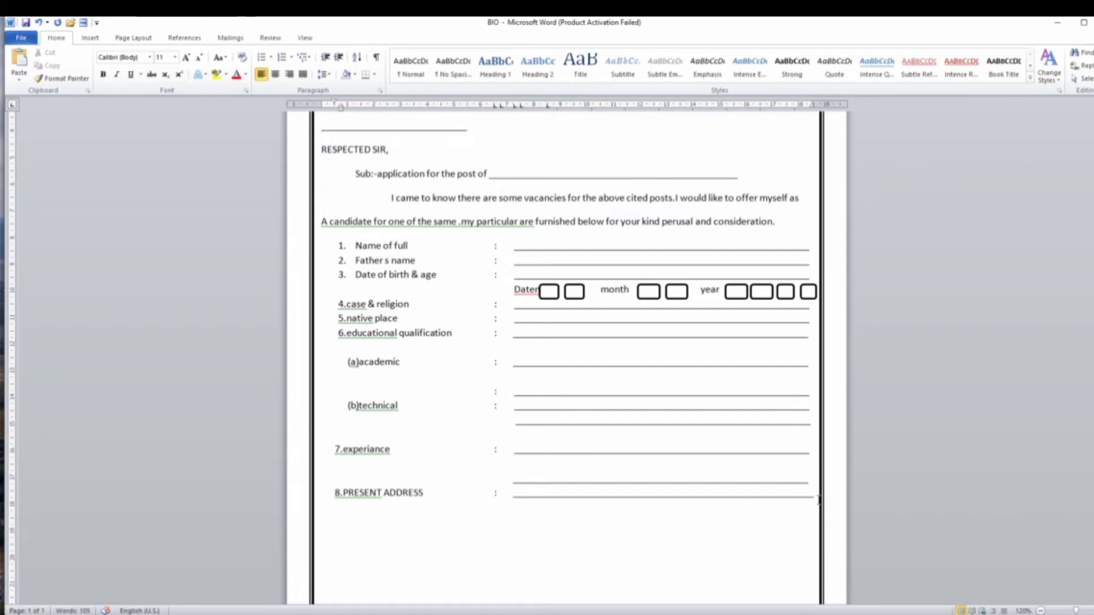
pyautogui.press('Return')
pyautogui.press('Tab')
pyautogui.write('_____-')
pyautogui.press('BackSpace')
pyautogui.write('_________________ PIN')
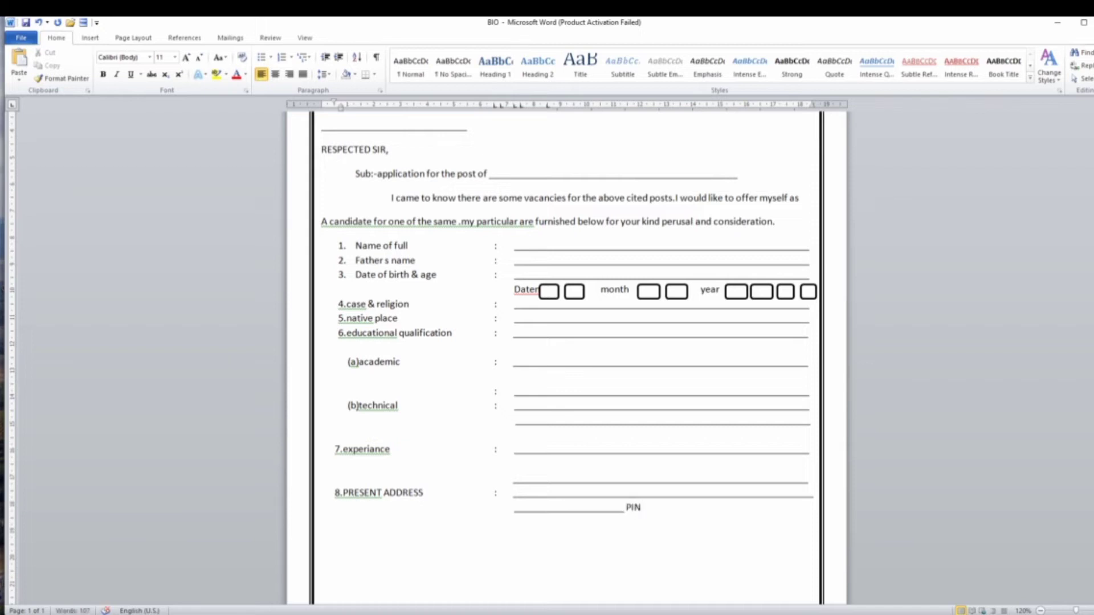
# Step: Draw a rounded rectangle about 0.33 cm high and 0.88 cm wide just after the PIN label
pyautogui.click(88, 37)
pyautogui.click(176, 70)
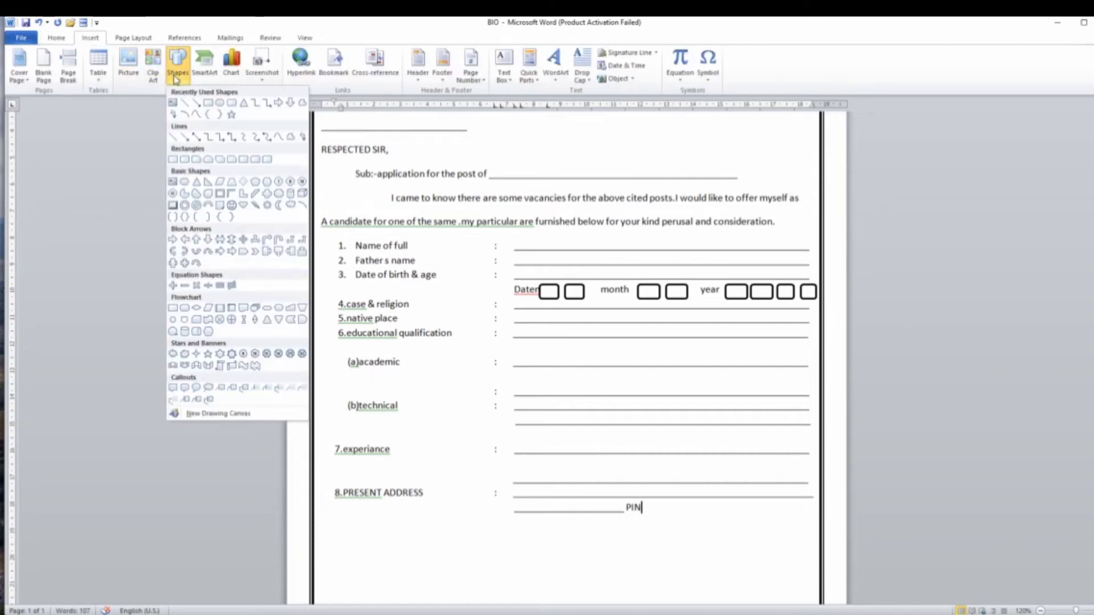
pyautogui.click(232, 104)
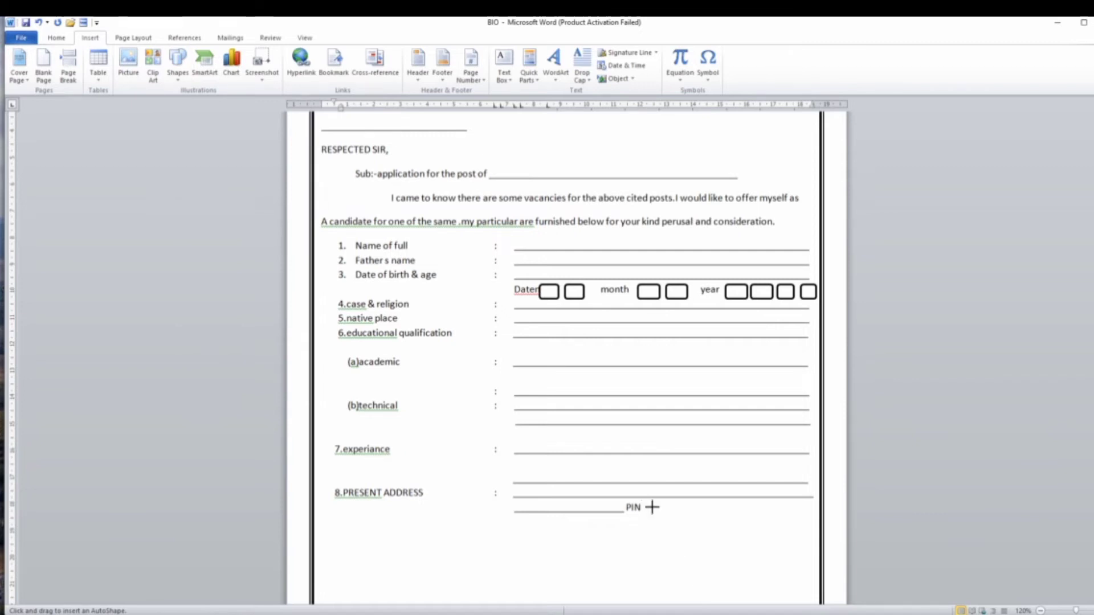
pyautogui.moveTo(649, 507); pyautogui.dragTo(673, 514)
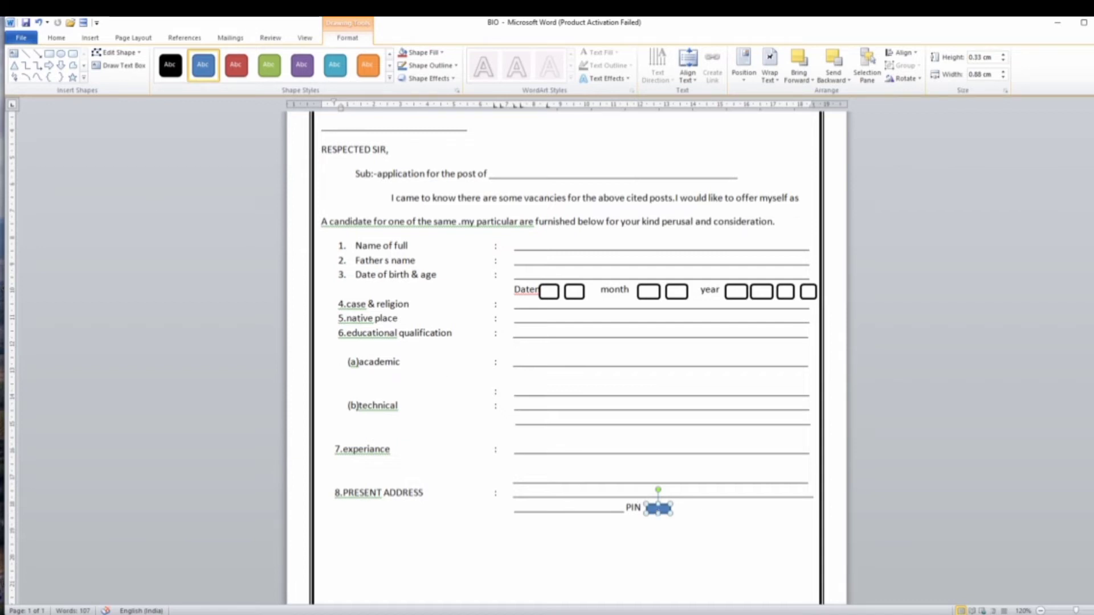
# Step: Apply the black outline style without coloured fill to the PIN box and shift it slightly away from the label
pyautogui.click(389, 52)
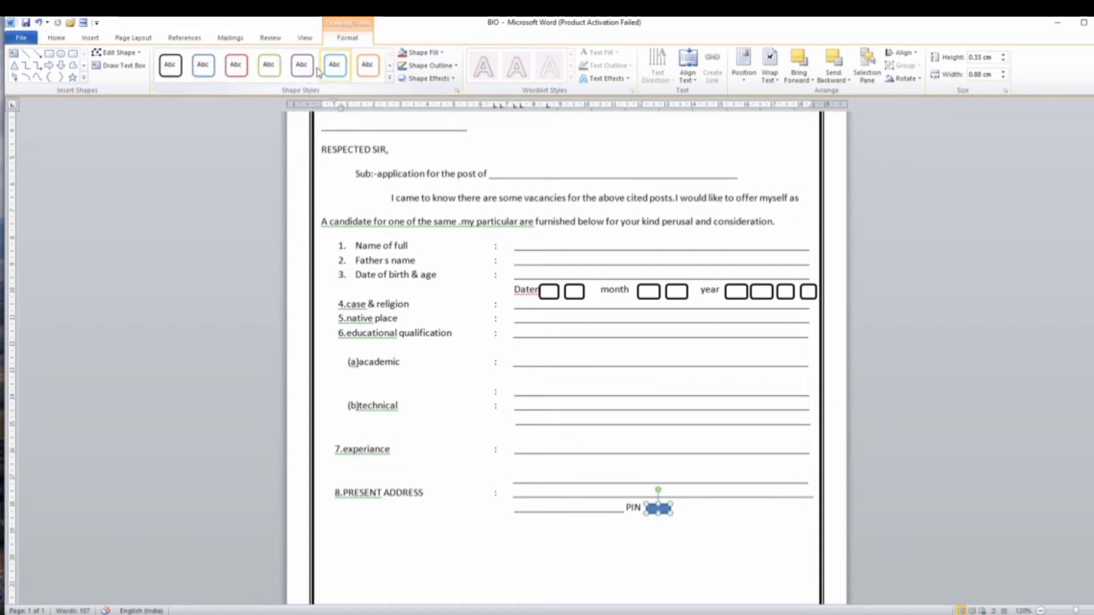
pyautogui.click(173, 64)
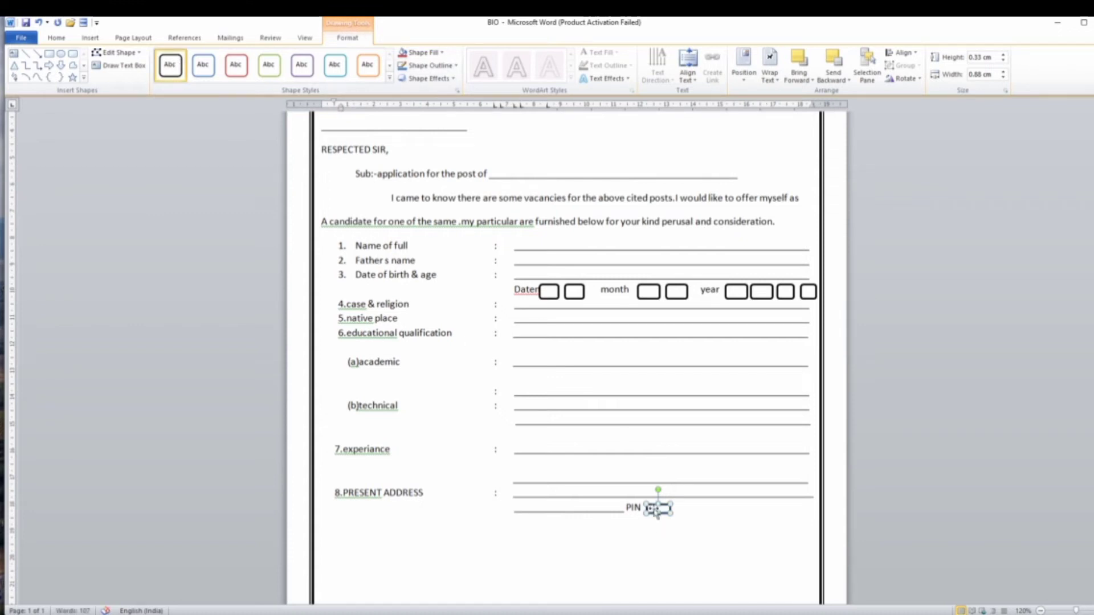
pyautogui.click(683, 529)
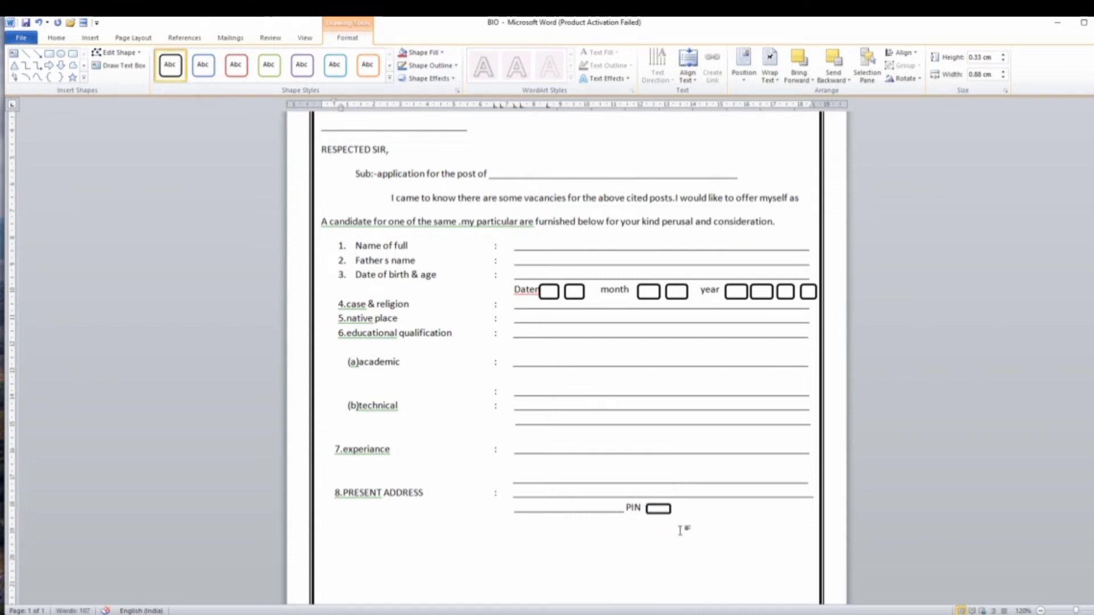
pyautogui.moveTo(650, 509); pyautogui.dragTo(654, 509)
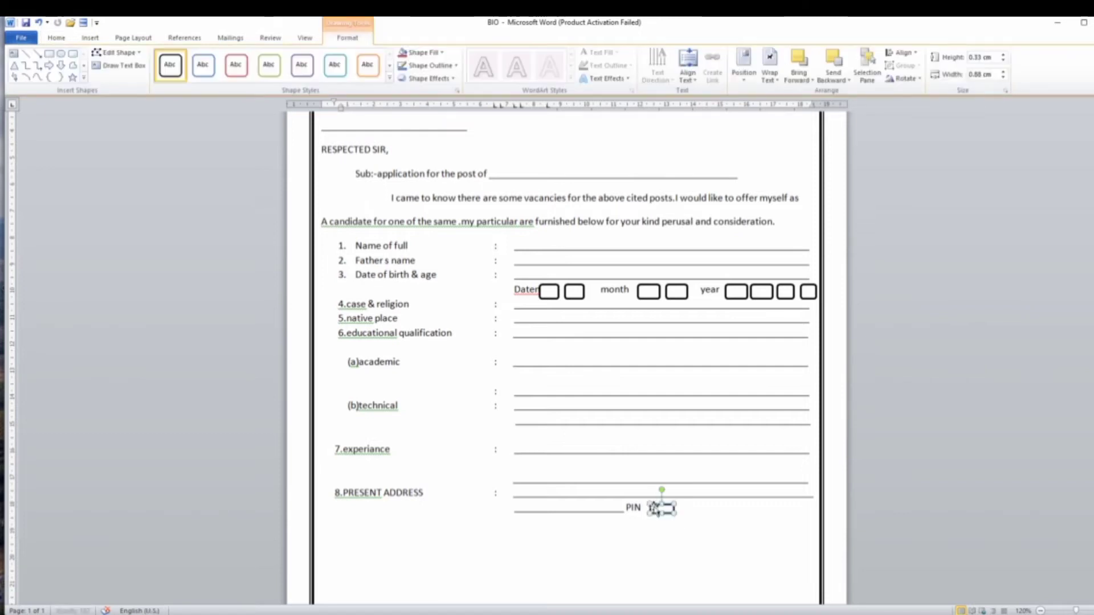
# Step: Duplicate the PIN box and place the copy directly beside the first one on the same row
pyautogui.click(56, 38)
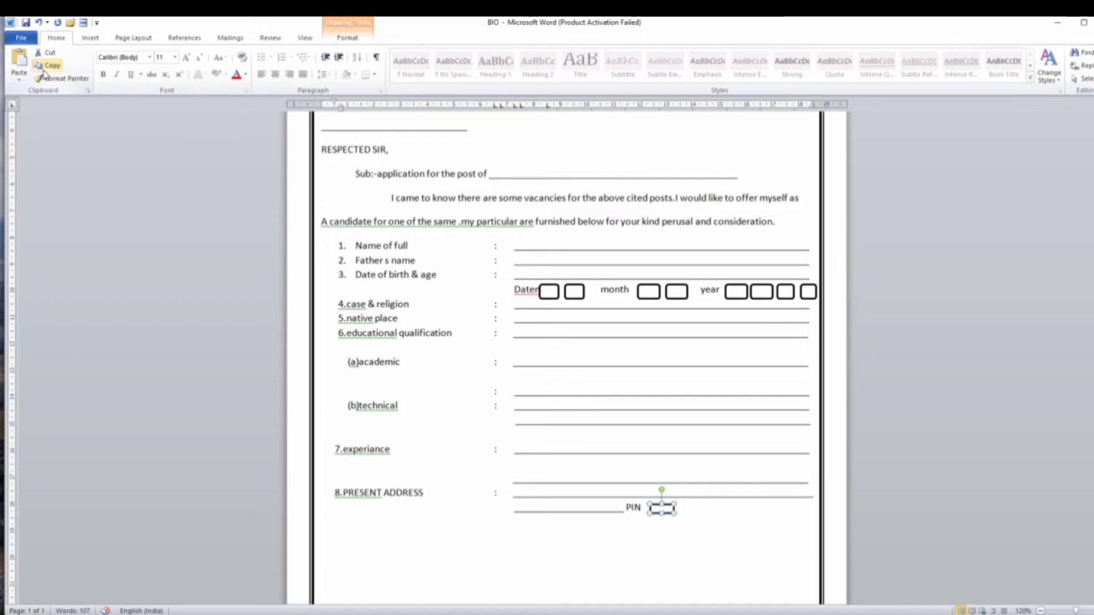
pyautogui.click(45, 66)
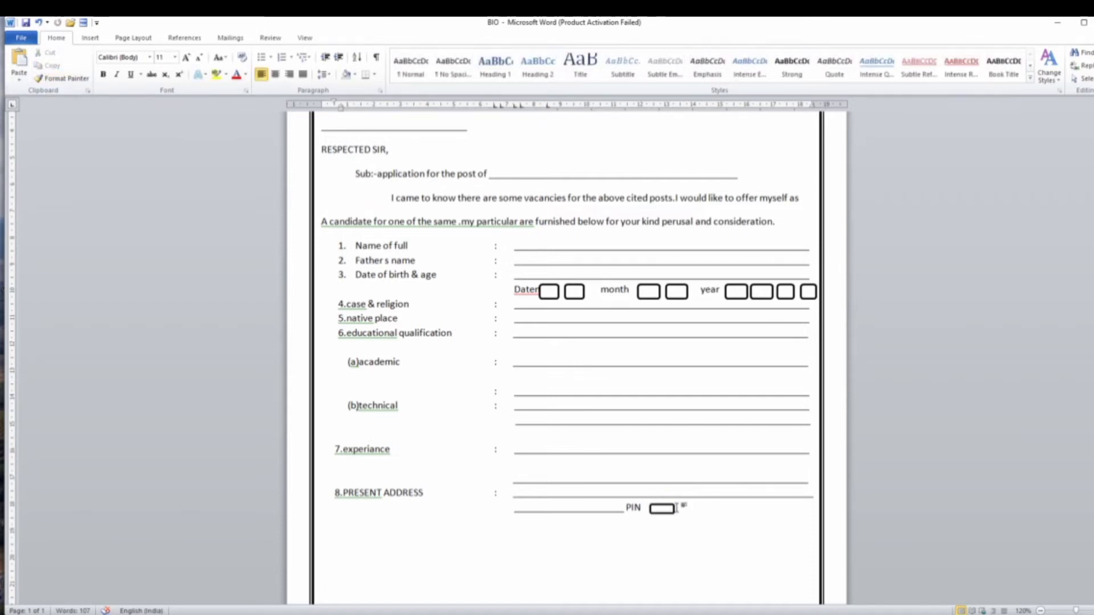
pyautogui.click(32, 54)
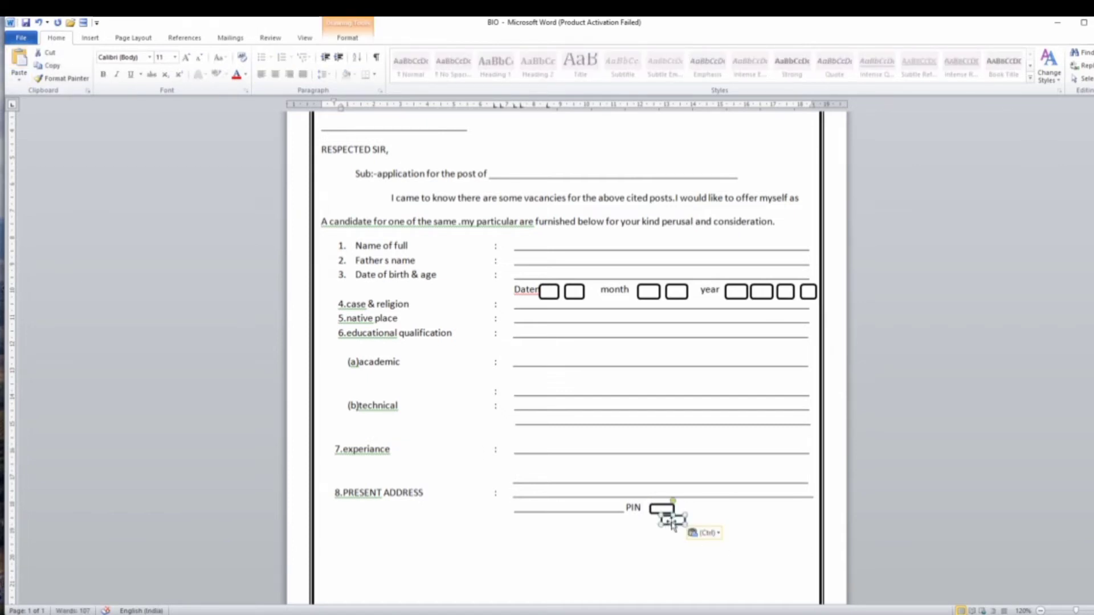
pyautogui.moveTo(673, 515)
pyautogui.mouseDown()
pyautogui.moveTo(713, 515)
pyautogui.moveTo(664, 511)
pyautogui.mouseUp()
pyautogui.click(667, 519)
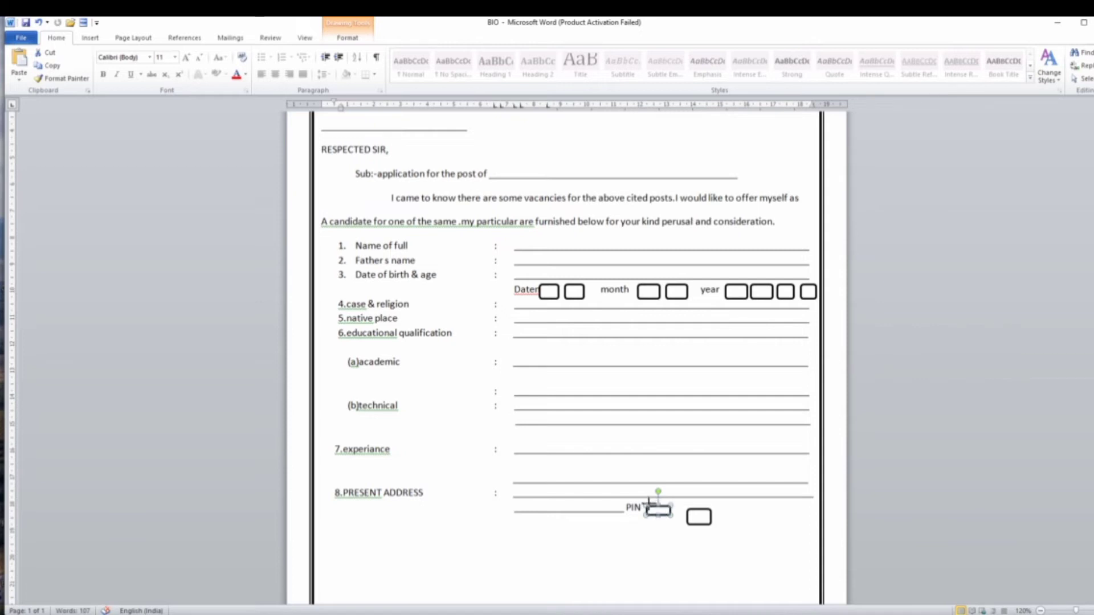
pyautogui.click(691, 517)
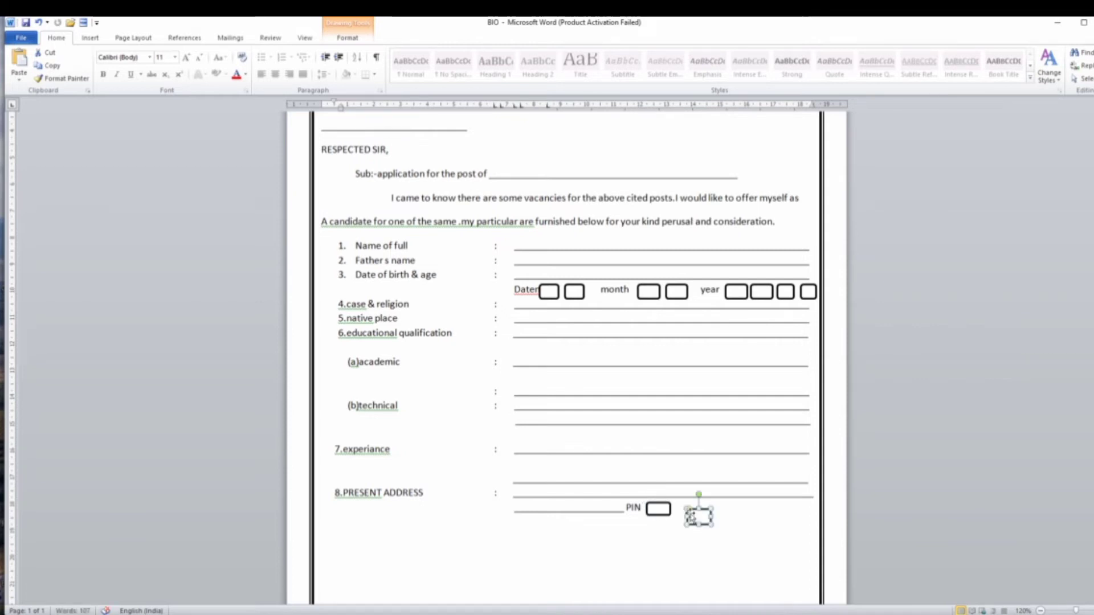
pyautogui.moveTo(687, 509); pyautogui.dragTo(676, 508)
# Step: Try to copy the second PIN box and paste another one beside it on the same row
pyautogui.click(50, 66)
pyautogui.click(700, 507)
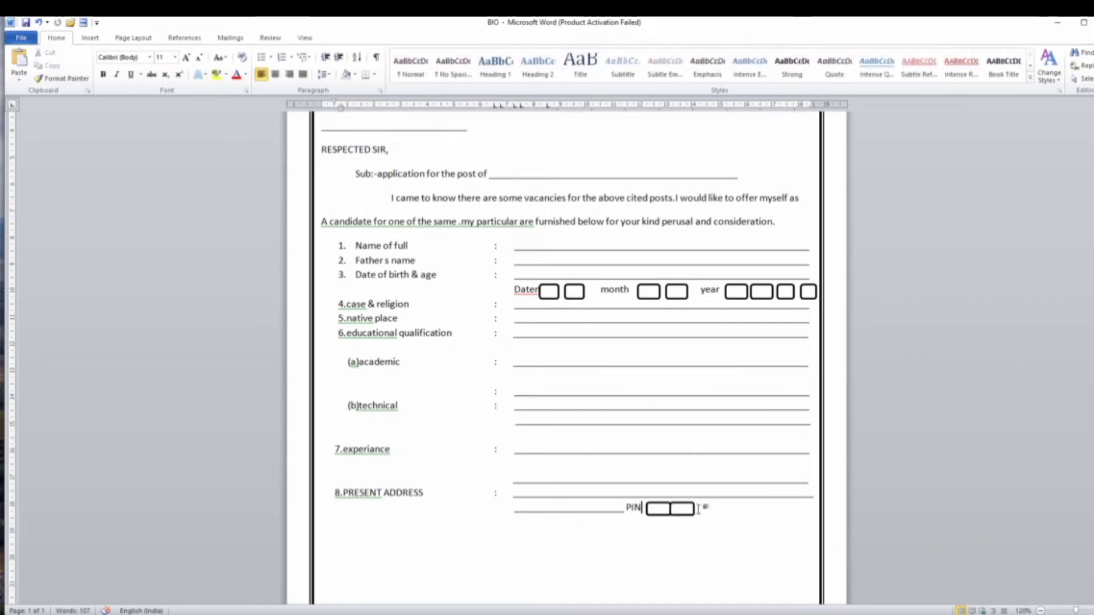
pyautogui.click(673, 508)
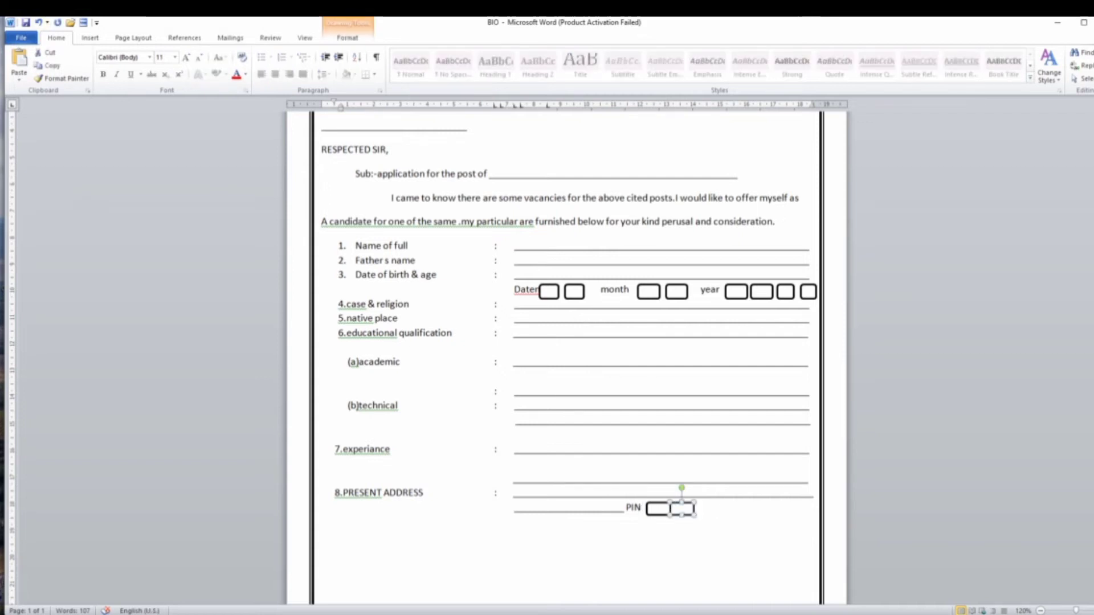
pyautogui.click(46, 66)
pyautogui.click(709, 516)
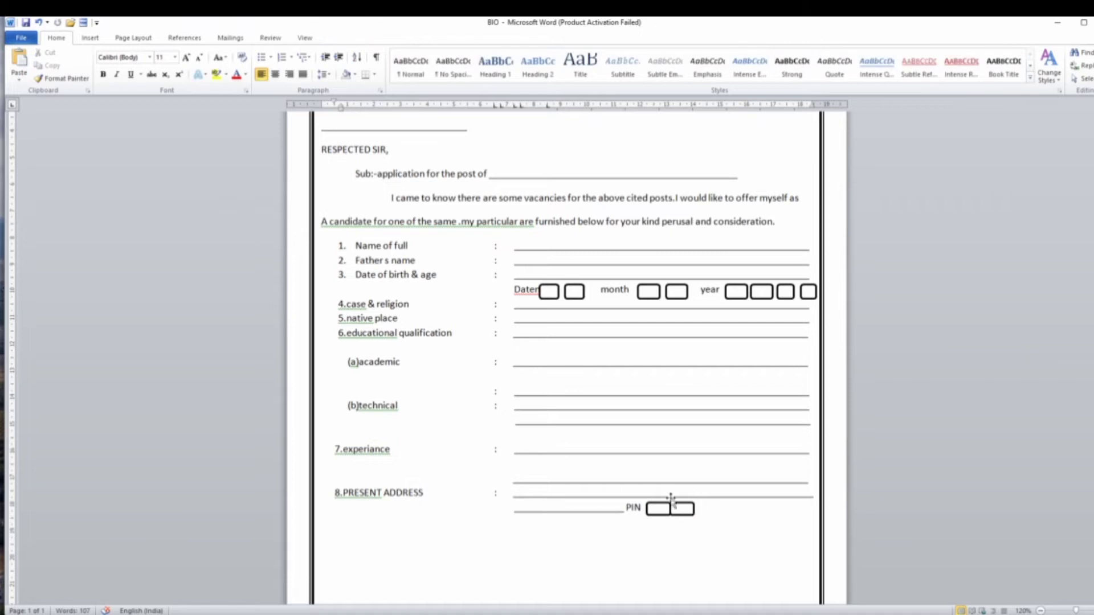
pyautogui.click(19, 78)
pyautogui.click(20, 76)
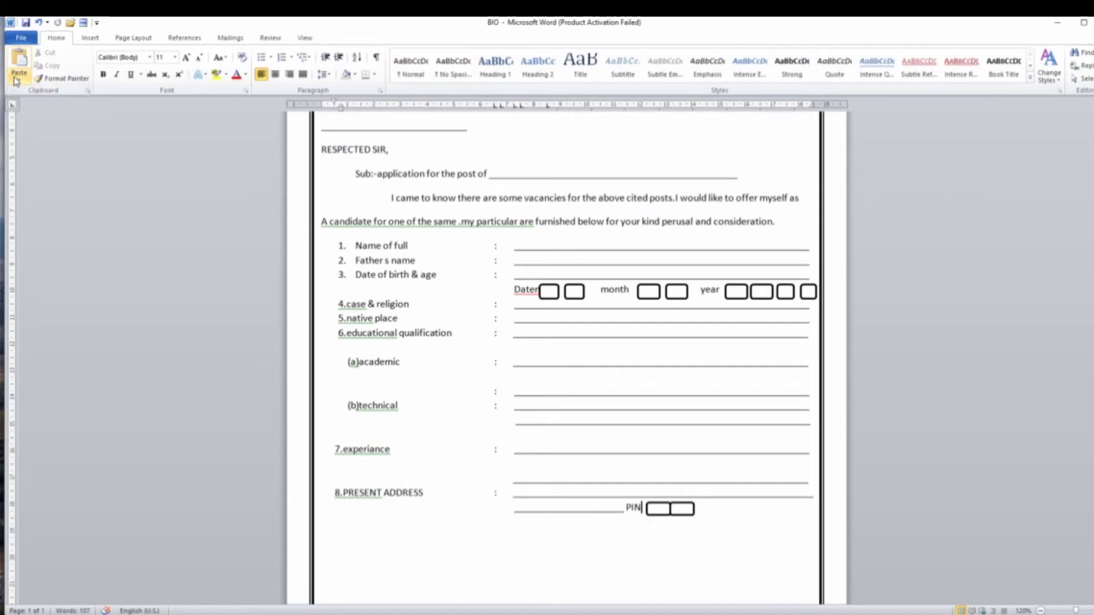
pyautogui.click(689, 509)
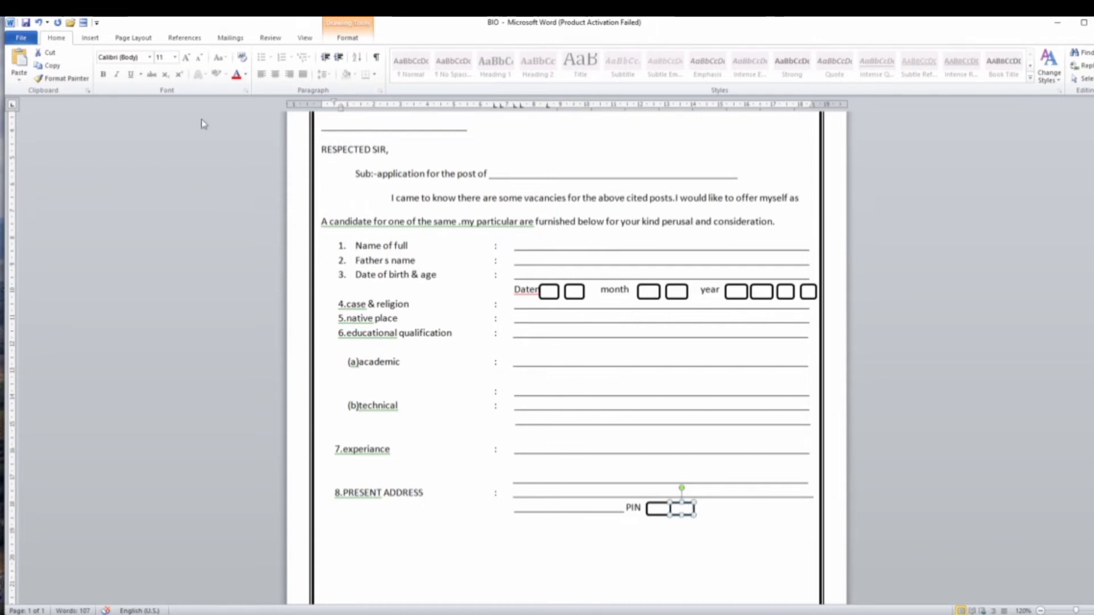
pyautogui.click(60, 68)
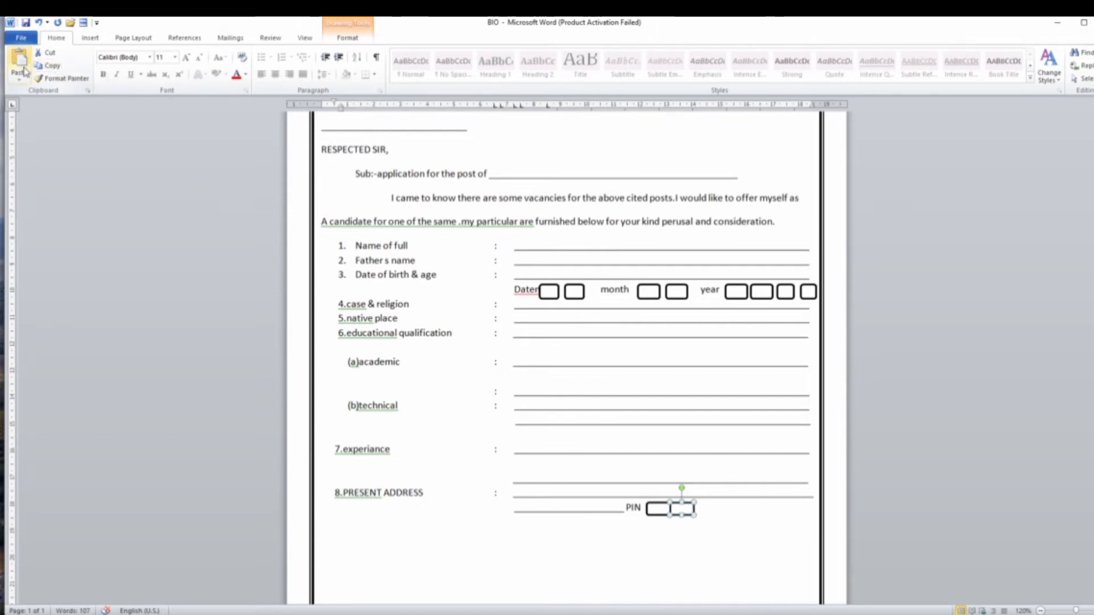
pyautogui.click(703, 522)
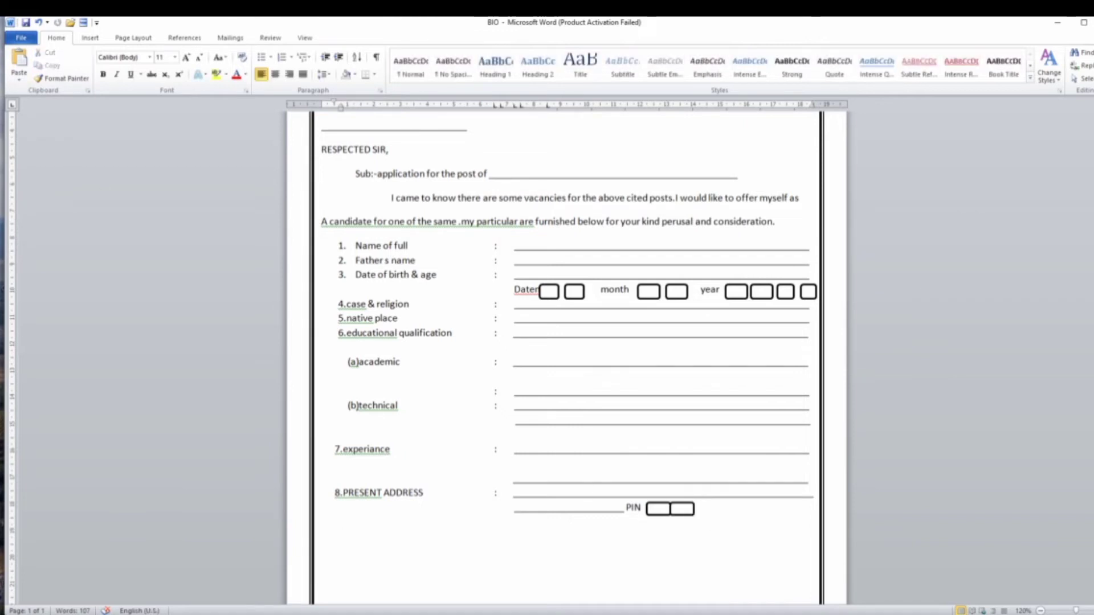
pyautogui.click(20, 76)
pyautogui.click(19, 75)
# Step: Draw a third rounded PIN box about 0.48 cm high and 0.95 cm wide beside the second, with the unfilled black outline style
pyautogui.click(124, 41)
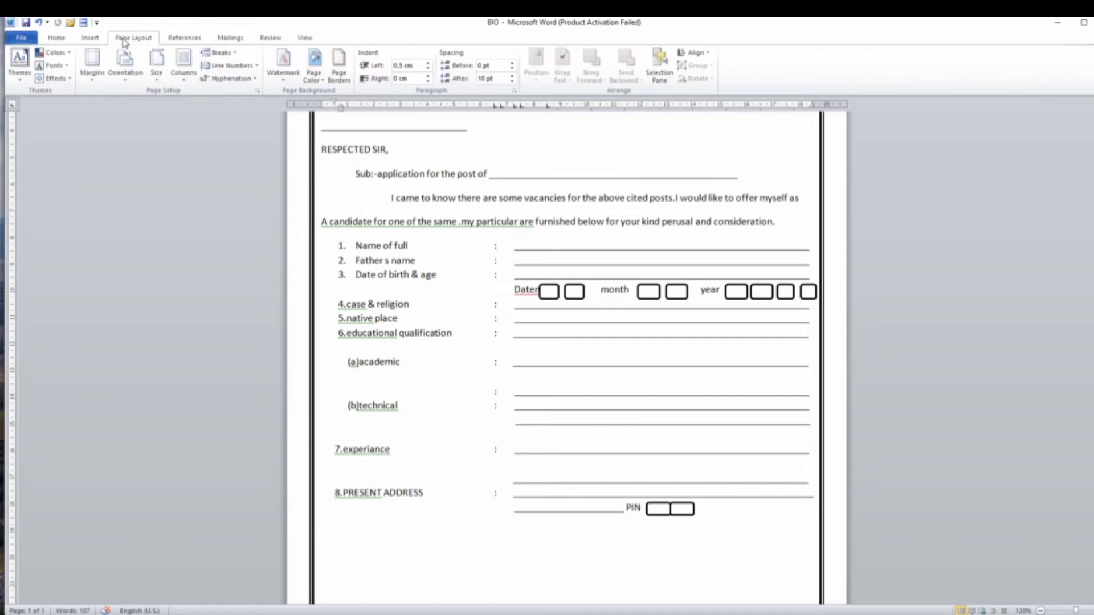
pyautogui.click(90, 38)
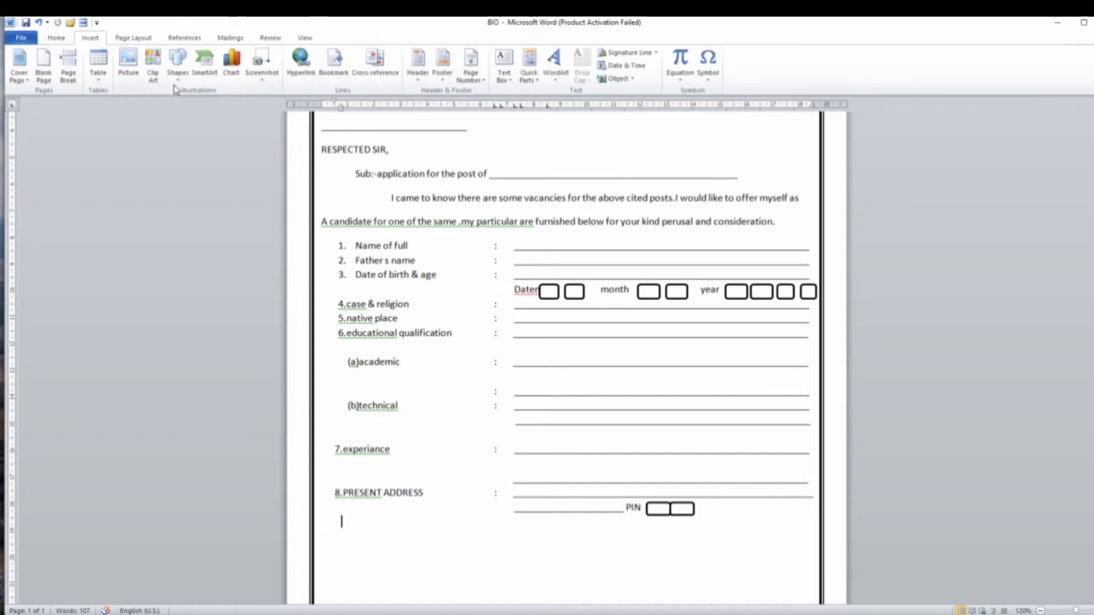
pyautogui.click(177, 66)
pyautogui.click(231, 104)
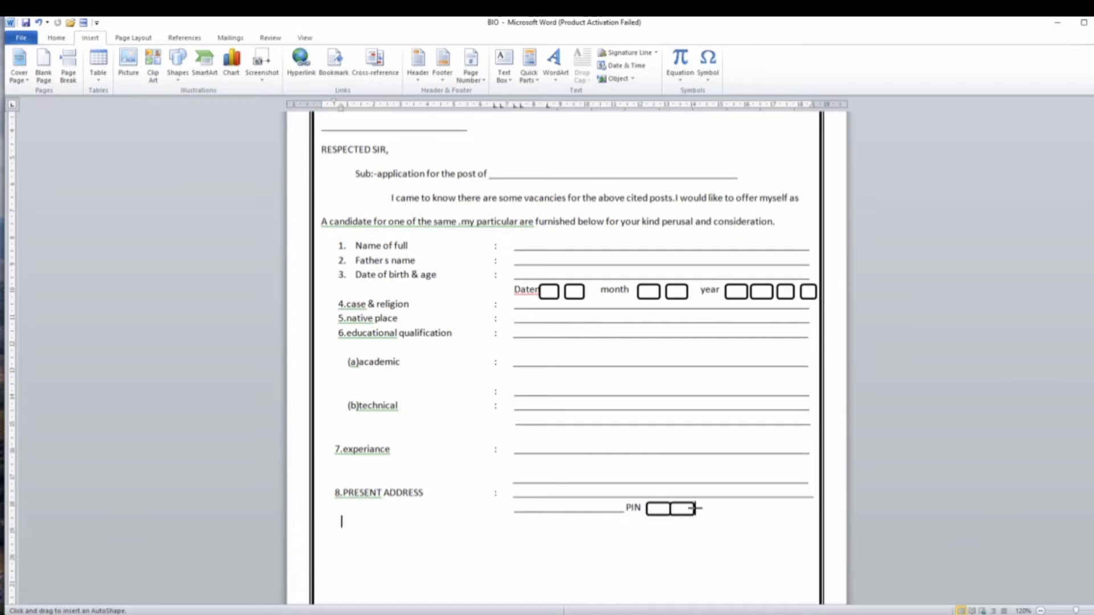
pyautogui.click(695, 508)
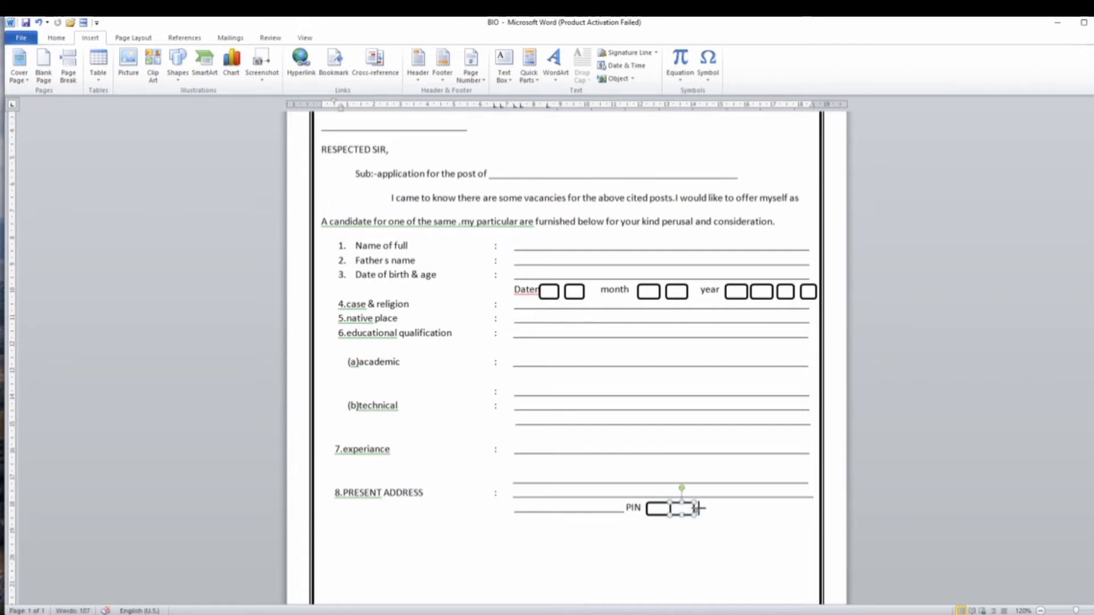
pyautogui.moveTo(695, 508); pyautogui.dragTo(725, 516)
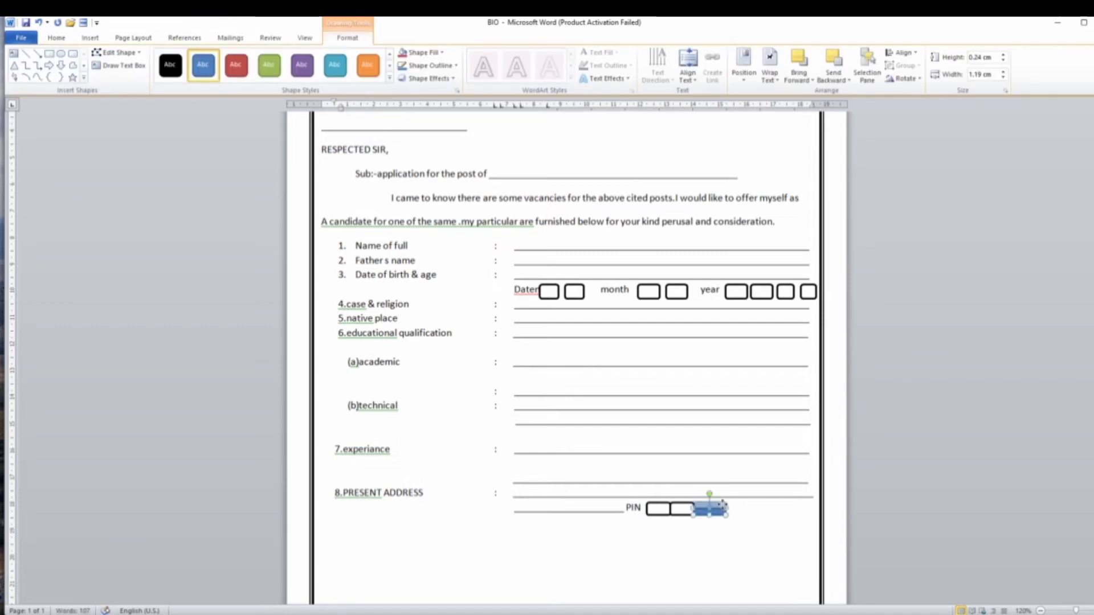
pyautogui.press('Up')
pyautogui.moveTo(722, 512); pyautogui.dragTo(724, 517)
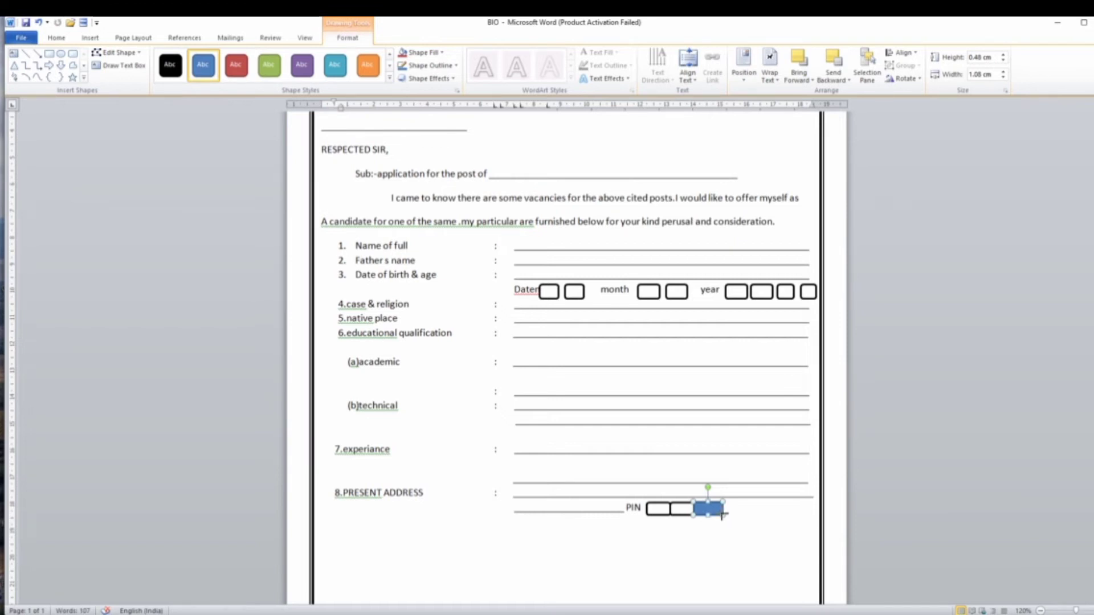
pyautogui.moveTo(719, 516); pyautogui.dragTo(715, 516)
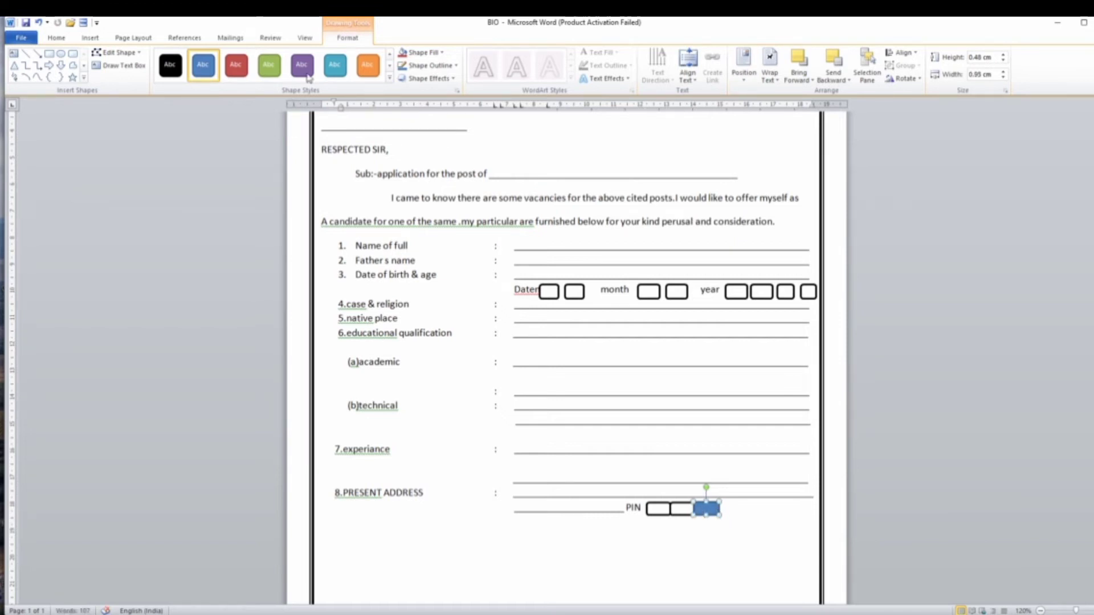
pyautogui.click(389, 65)
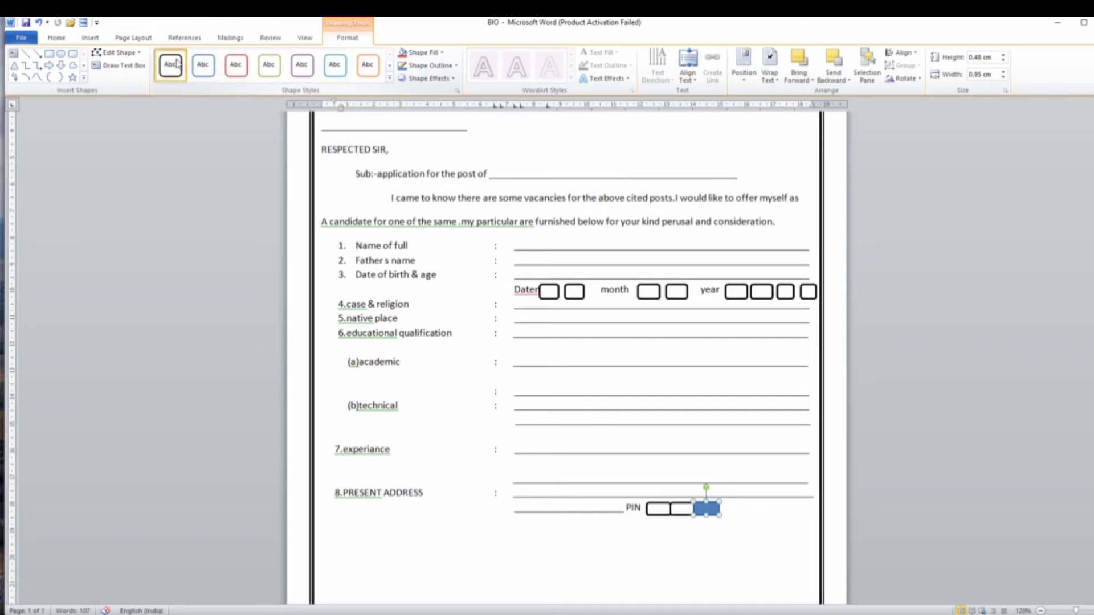
pyautogui.click(171, 64)
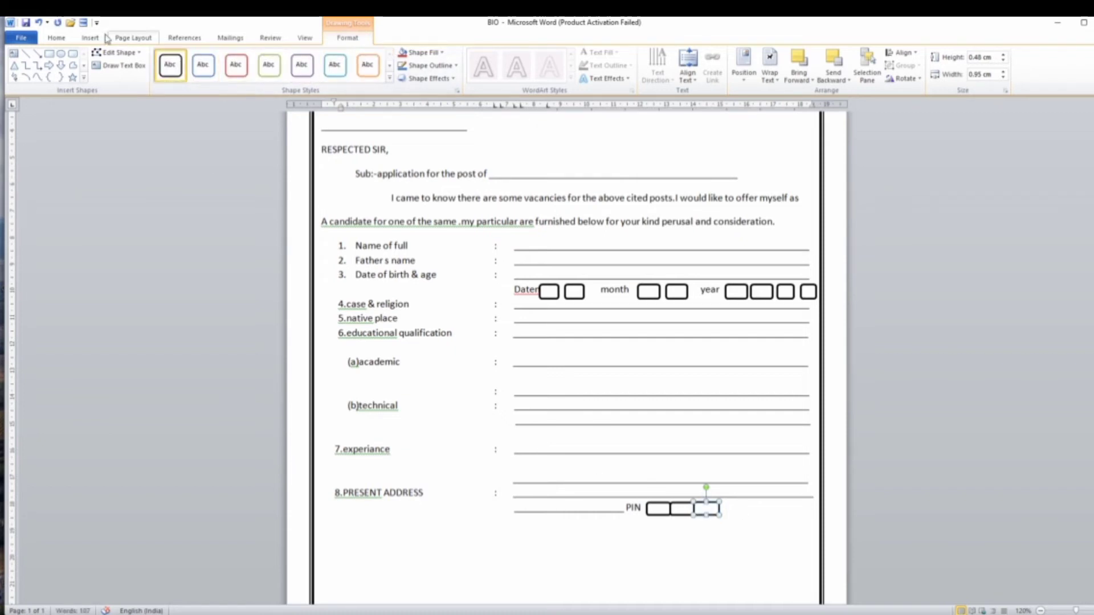
# Step: Add a fourth rounded PIN box about 0.46 cm high and 1.19 cm wide against the third, with the unfilled black outline style
pyautogui.click(89, 40)
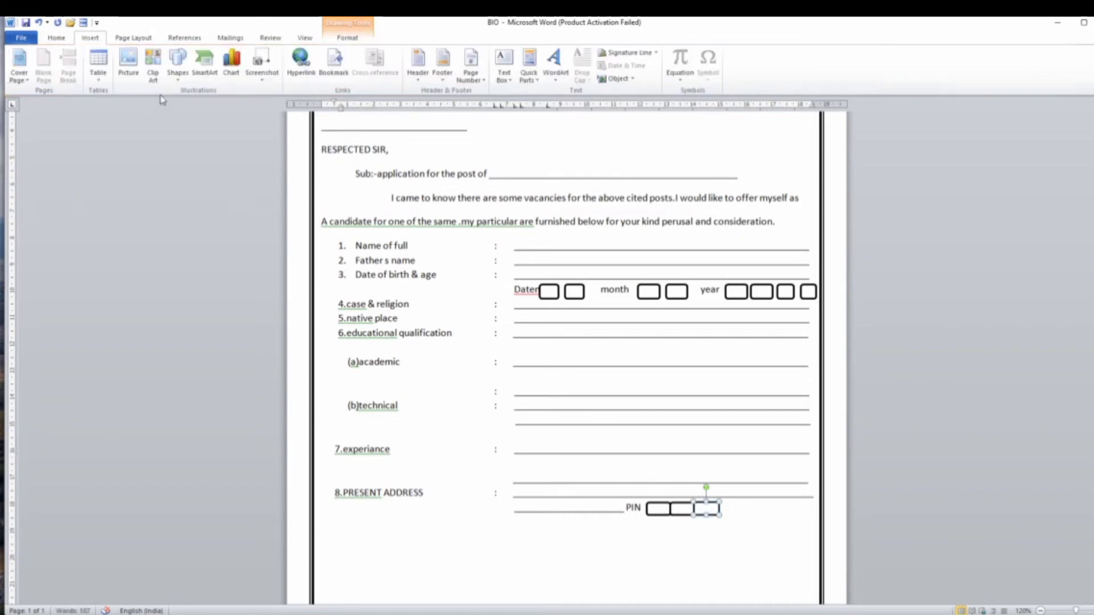
pyautogui.click(176, 80)
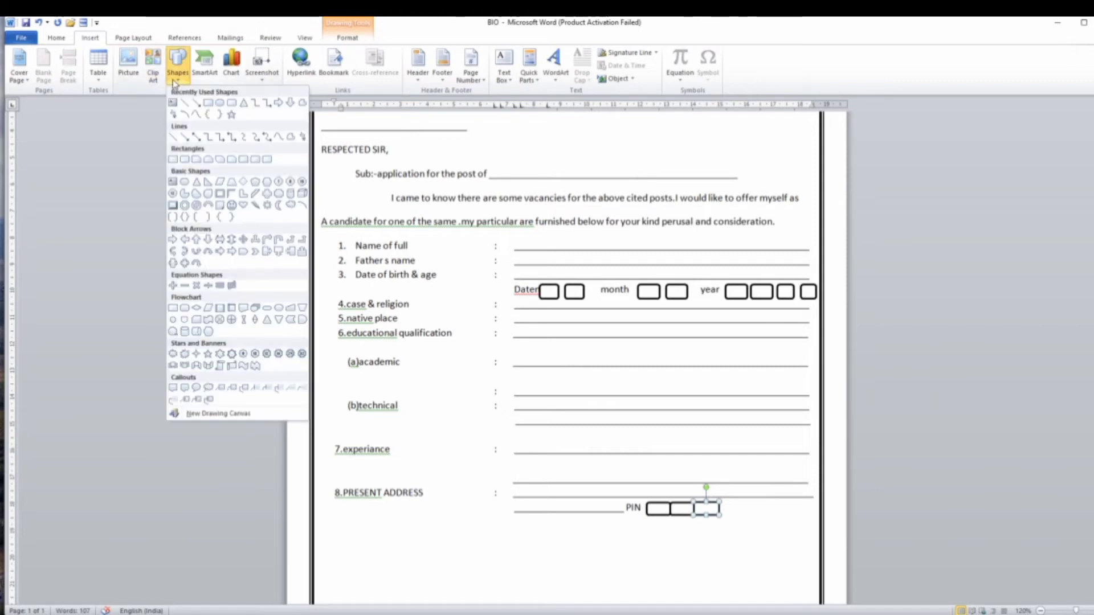
pyautogui.click(220, 104)
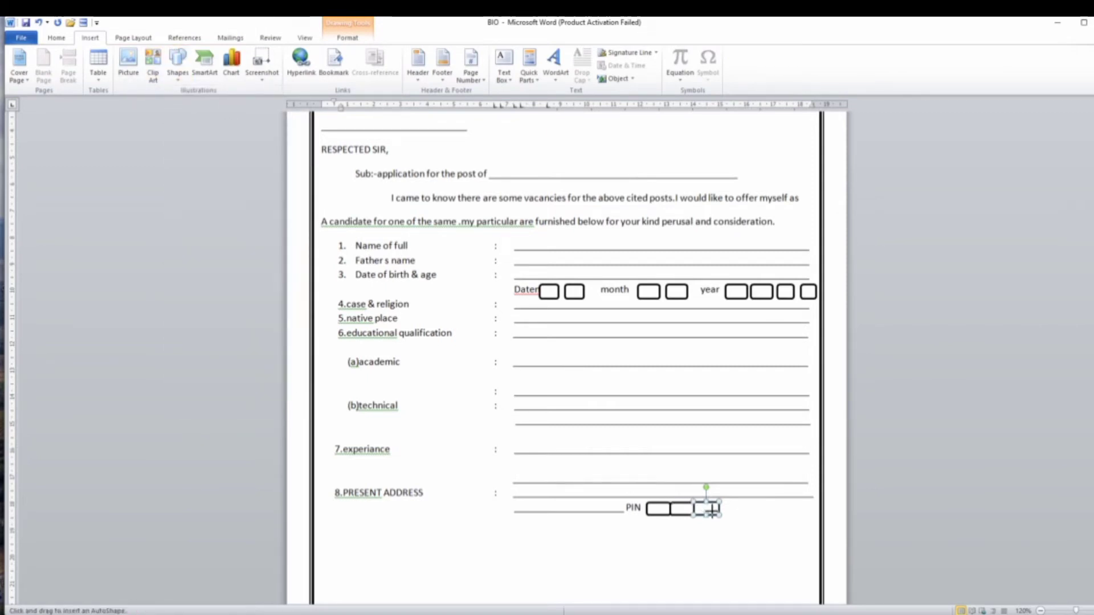
pyautogui.moveTo(722, 503)
pyautogui.mouseDown()
pyautogui.moveTo(764, 511)
pyautogui.moveTo(752, 515)
pyautogui.mouseUp()
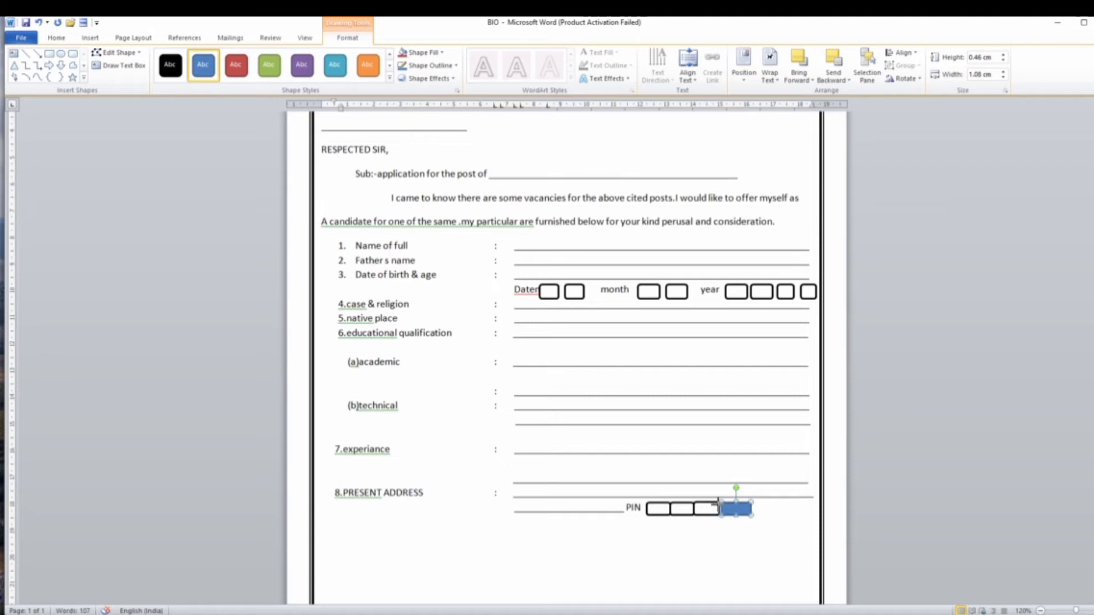
pyautogui.moveTo(720, 507); pyautogui.dragTo(717, 508)
pyautogui.click(390, 53)
pyautogui.click(170, 64)
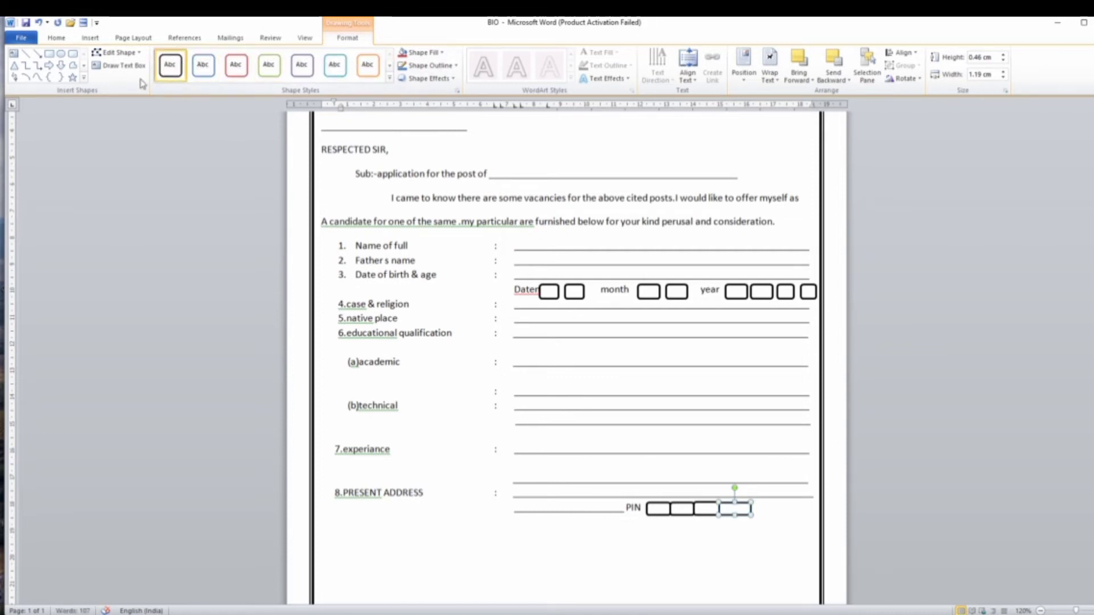
# Step: Add a fifth rounded PIN box about 0.46 cm high and 0.99 cm wide beside the fourth, with the unfilled black outline style
pyautogui.click(91, 37)
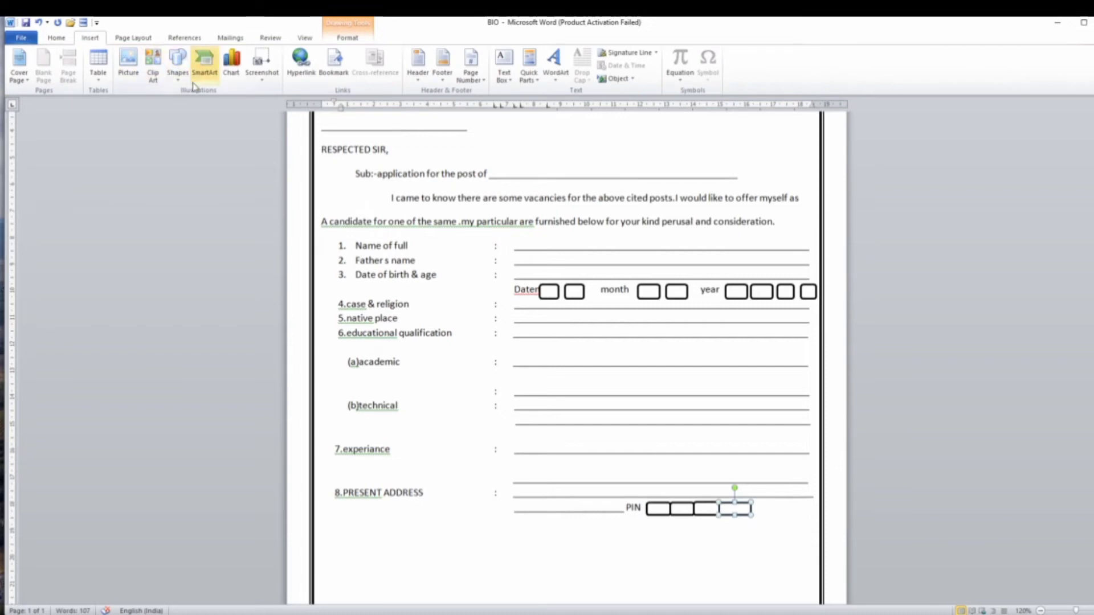
pyautogui.click(177, 64)
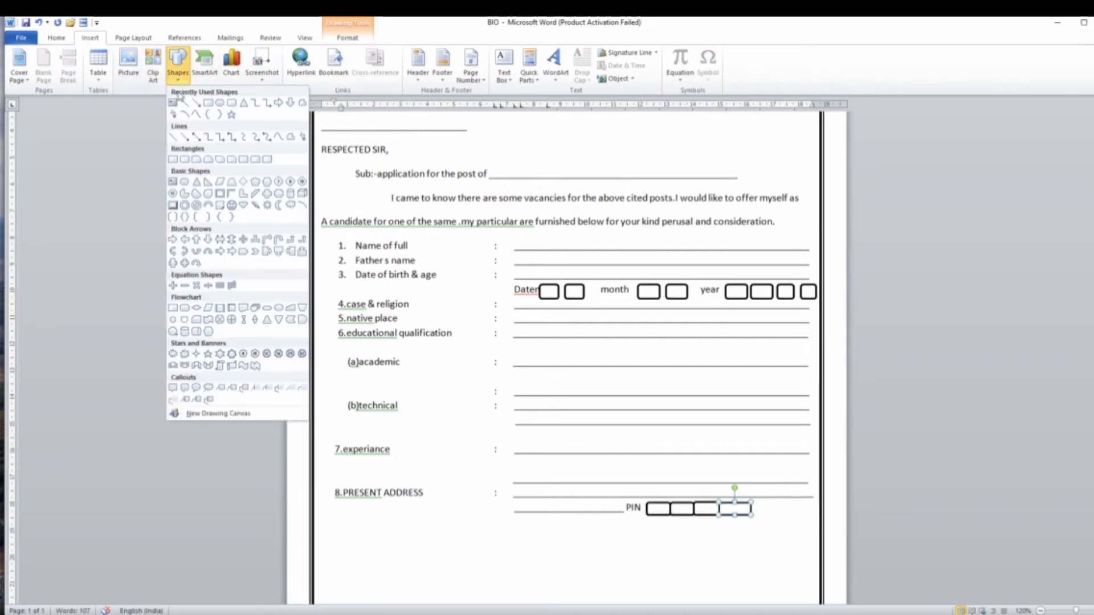
pyautogui.click(232, 103)
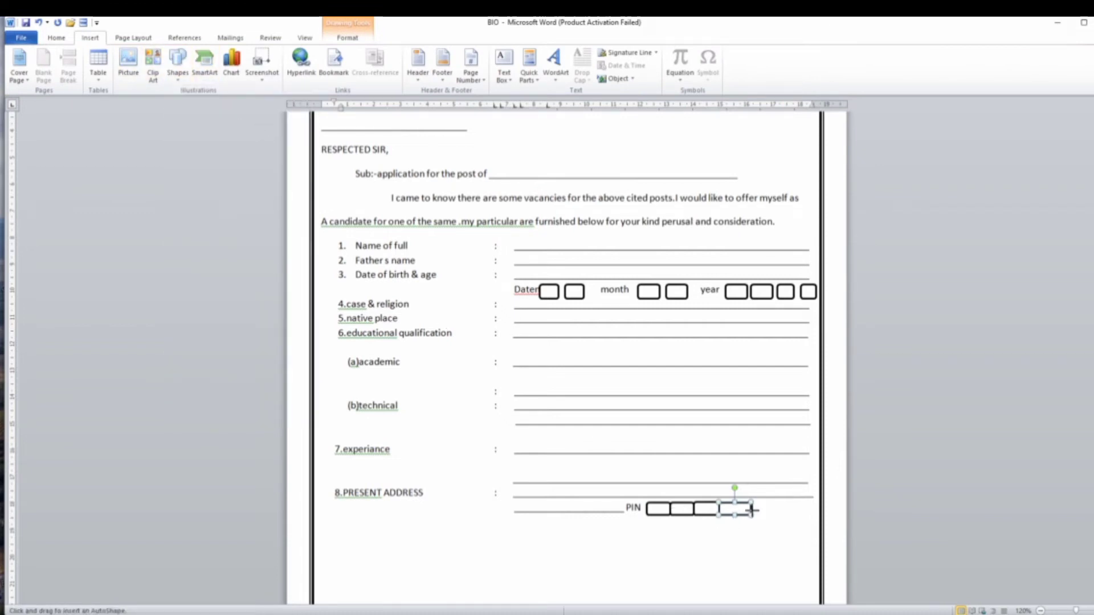
pyautogui.moveTo(752, 504); pyautogui.dragTo(778, 515)
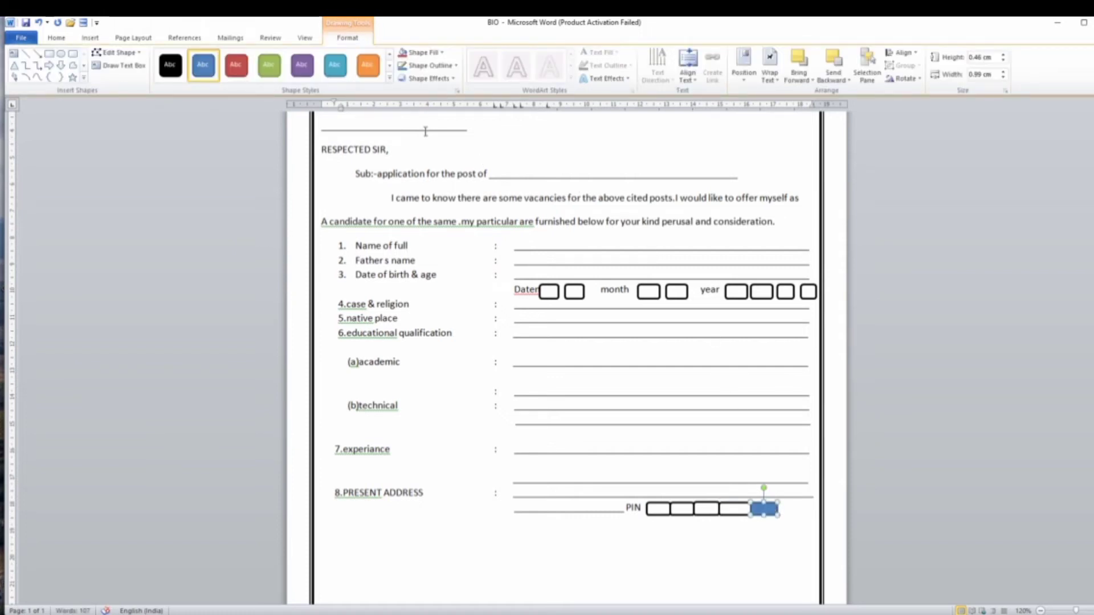
pyautogui.click(389, 53)
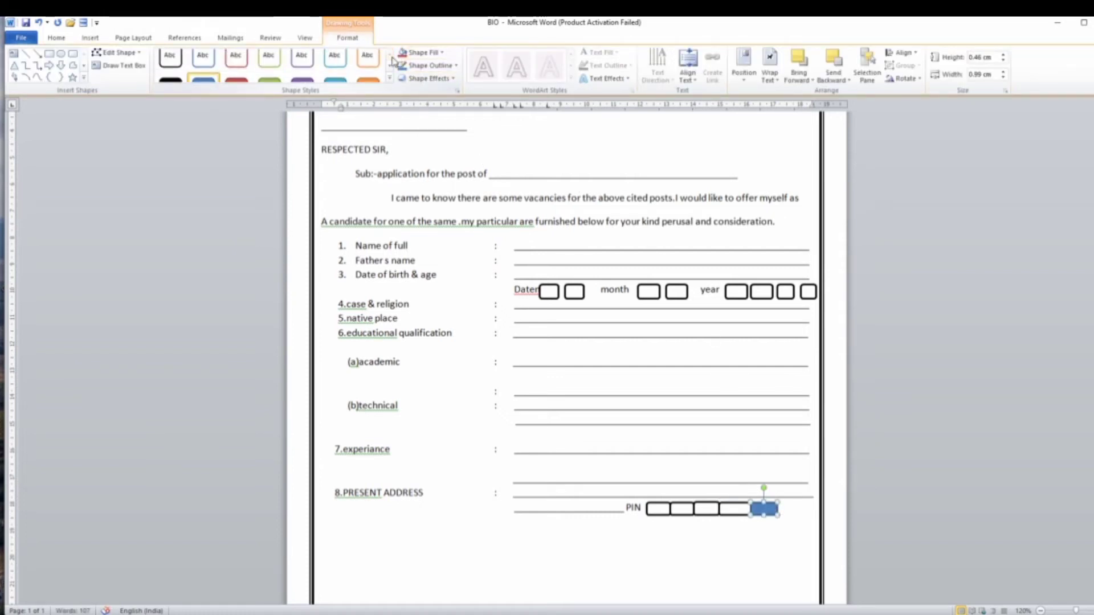
pyautogui.click(171, 75)
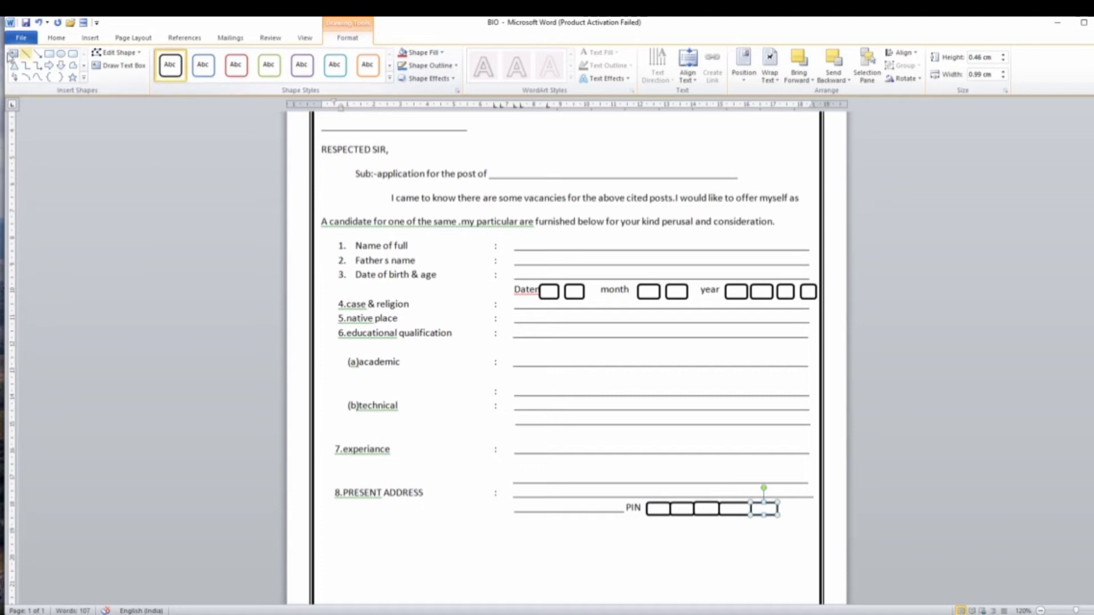
# Step: Draw a sixth rounded rectangle directly beside the fifth PIN box to complete the row
pyautogui.click(90, 38)
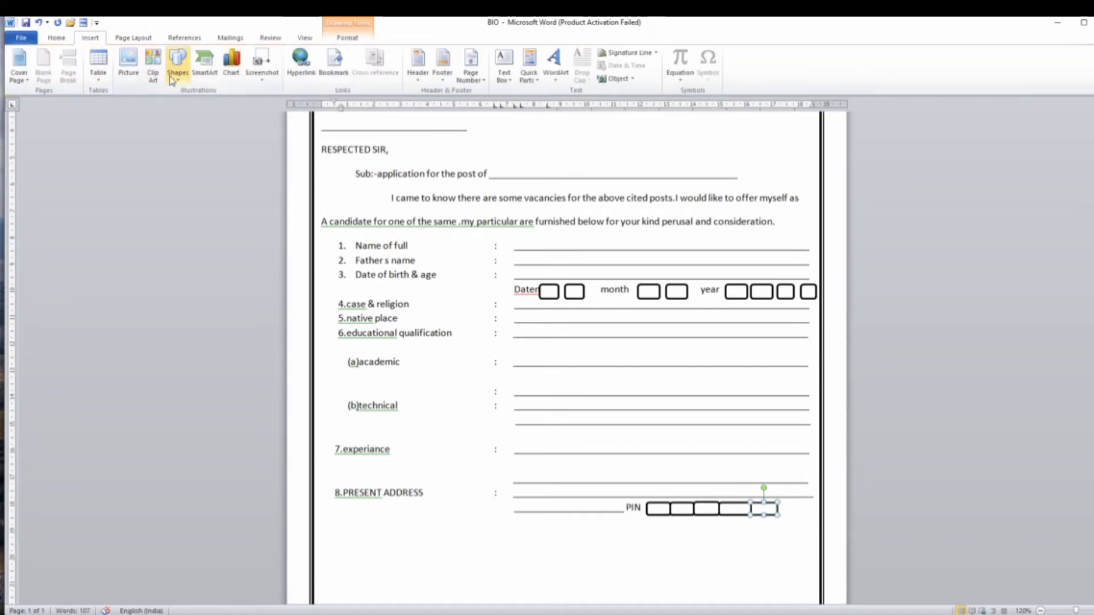
pyautogui.click(174, 77)
pyautogui.click(230, 107)
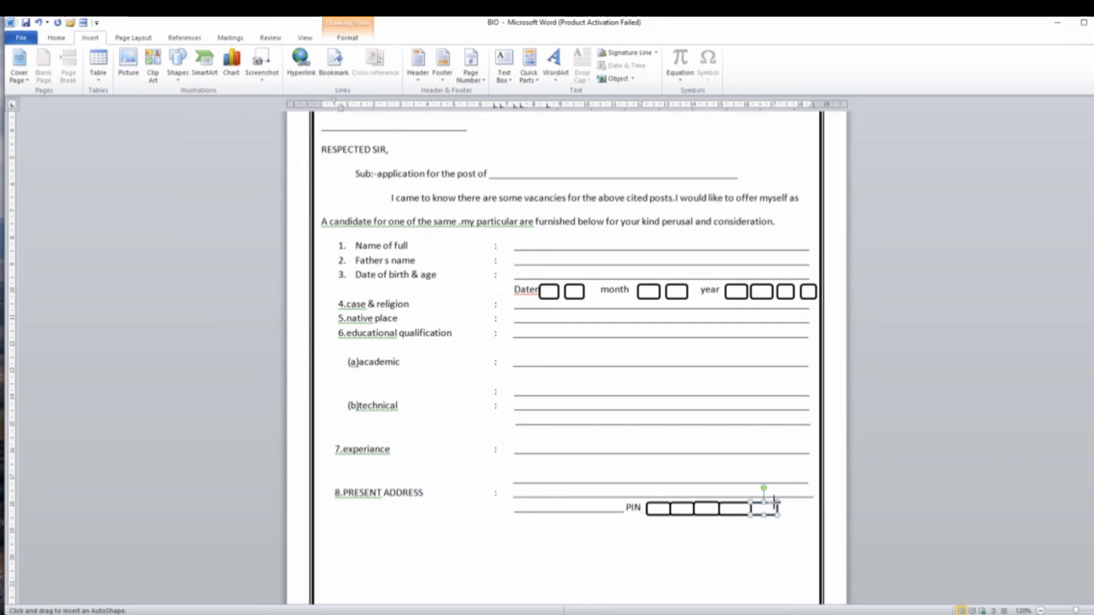
pyautogui.moveTo(777, 504); pyautogui.dragTo(811, 515)
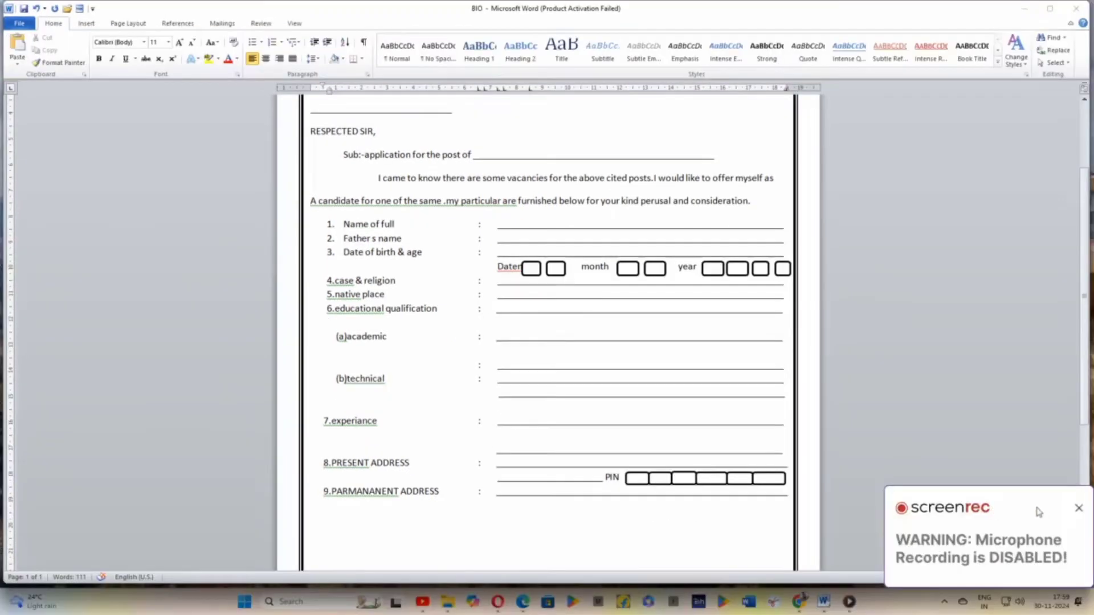
# Step: Dismiss the recorder warning and add a short underscore line followed by "PIN" on the row below the PARMANANENT ADDRESS line
pyautogui.click(1076, 510)
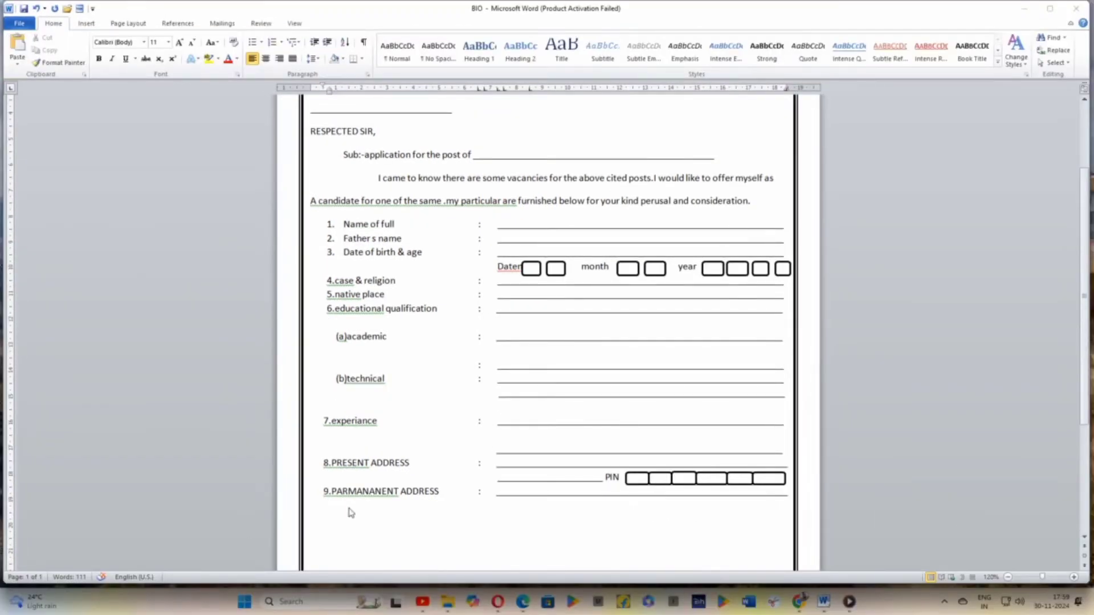
pyautogui.click(791, 497)
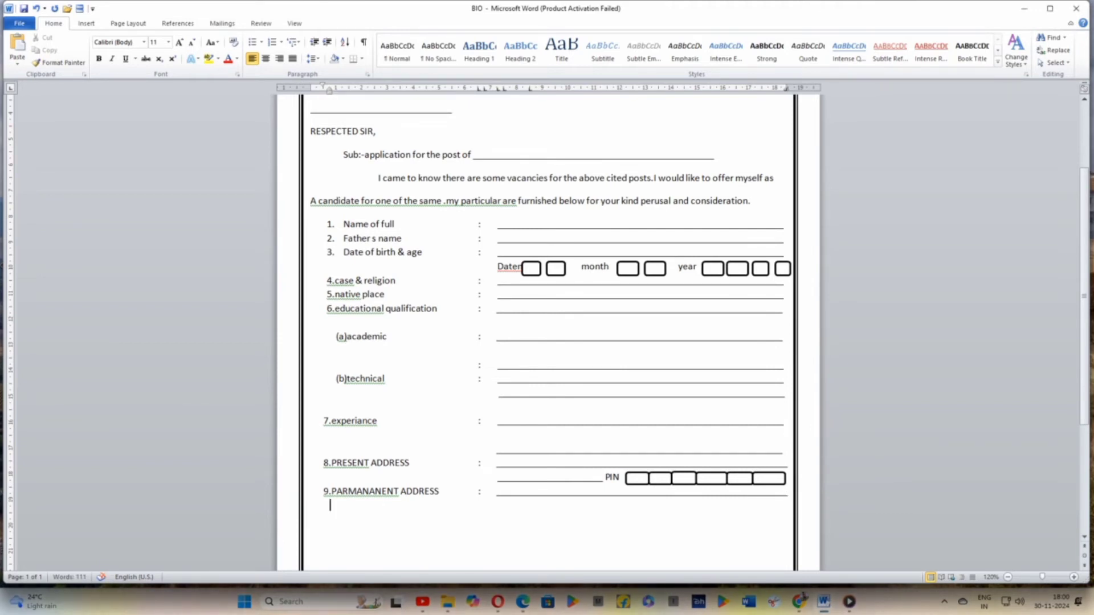
pyautogui.press('Tab')
pyautogui.press('Tab')
pyautogui.press('Tab')
pyautogui.write('_____PIN')
# Step: Try to select all six PIN boxes in the PRESENT ADDRESS row together
pyautogui.click(636, 480)
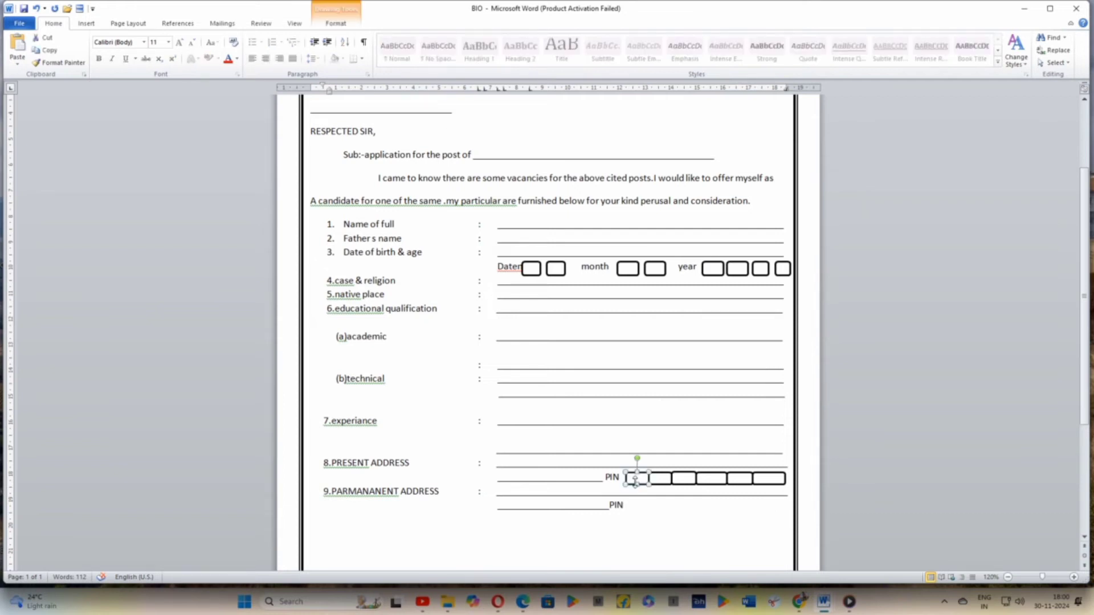
pyautogui.click(664, 477)
pyautogui.click(687, 482)
pyautogui.click(707, 480)
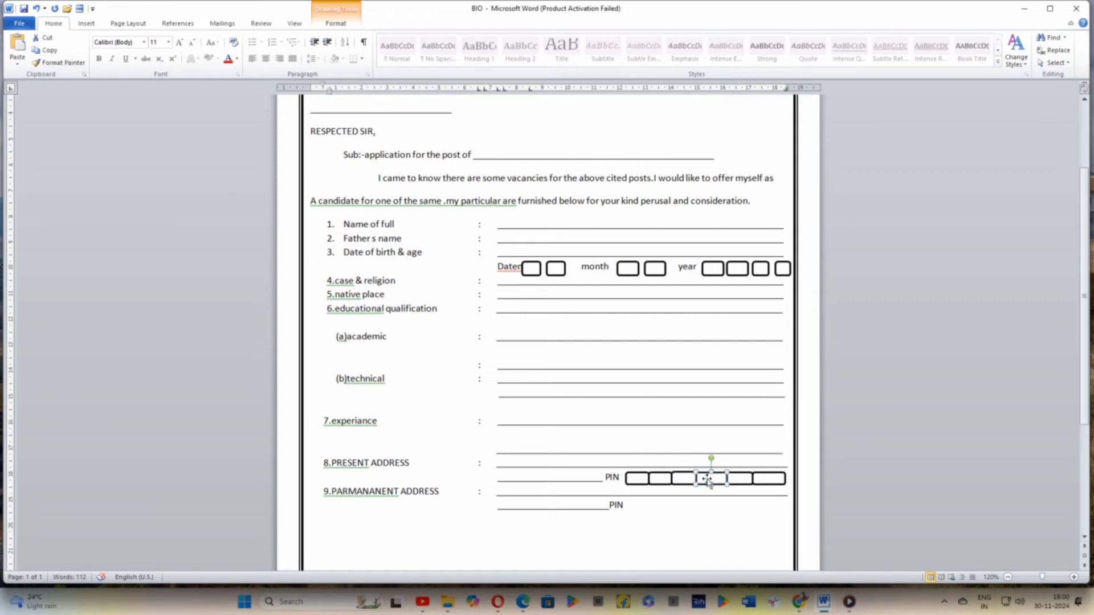
pyautogui.click(741, 480)
pyautogui.click(769, 480)
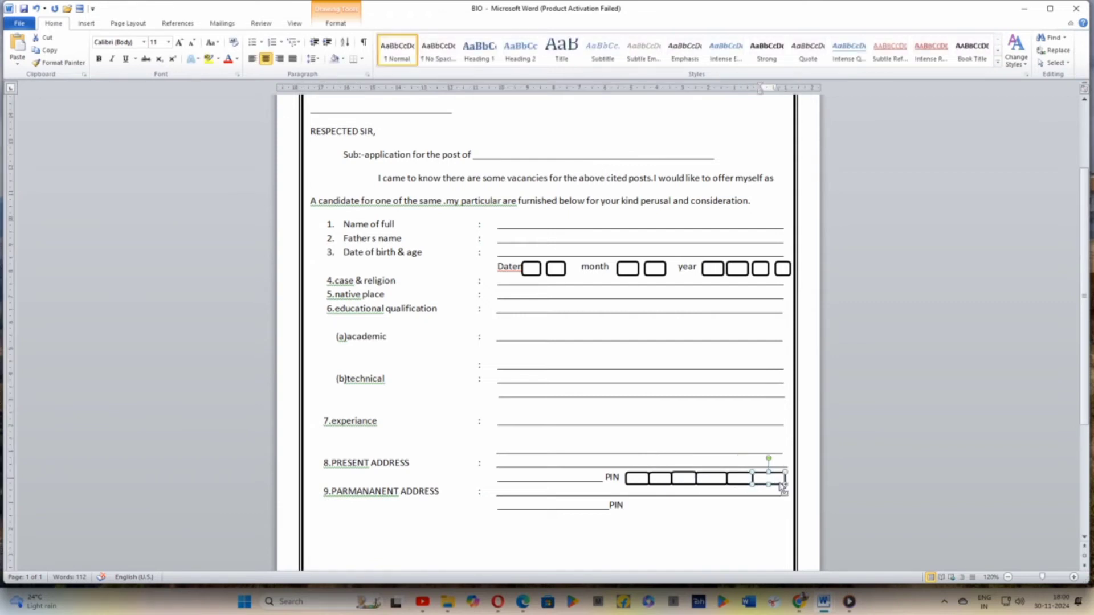
pyautogui.click(635, 480)
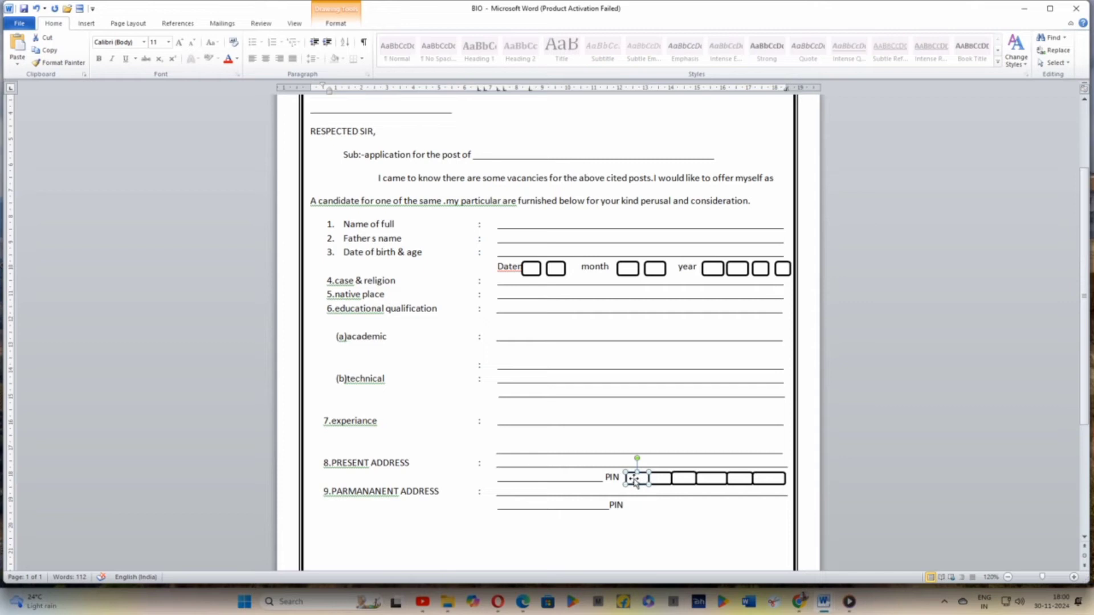
pyautogui.click(662, 482)
pyautogui.click(690, 483)
pyautogui.click(711, 482)
pyautogui.click(739, 480)
pyautogui.click(768, 483)
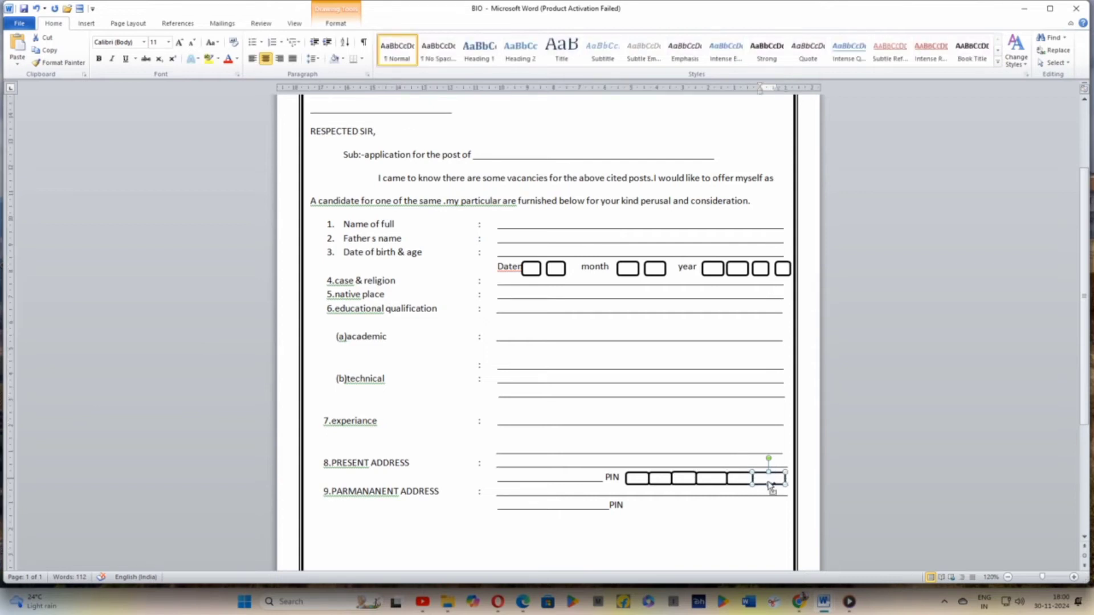
# Step: Try to copy the first PRESENT ADDRESS PIN box and paste it after "PIN" in the PARMANANENT ADDRESS row
pyautogui.click(632, 506)
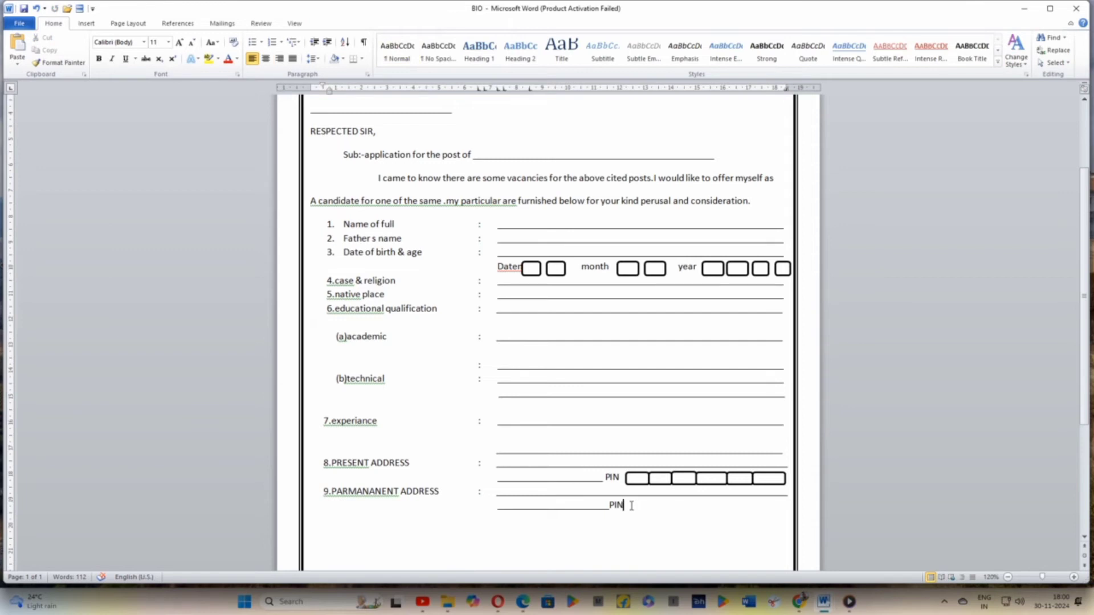
pyautogui.press('BackSpace')
pyautogui.press('BackSpace')
pyautogui.click(637, 479)
pyautogui.moveTo(639, 479); pyautogui.dragTo(637, 479)
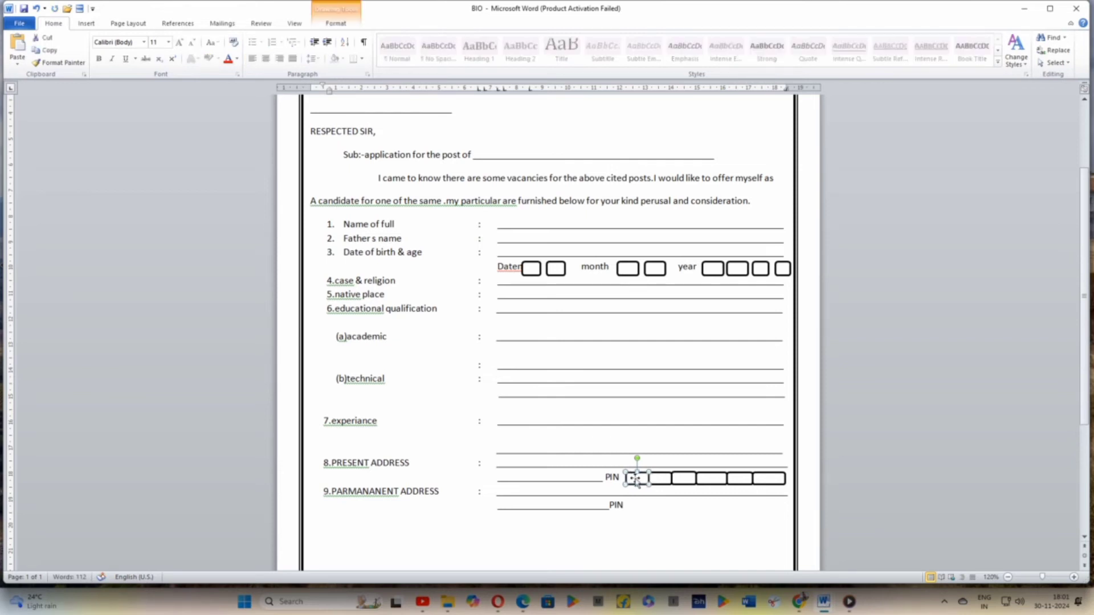
pyautogui.click(41, 53)
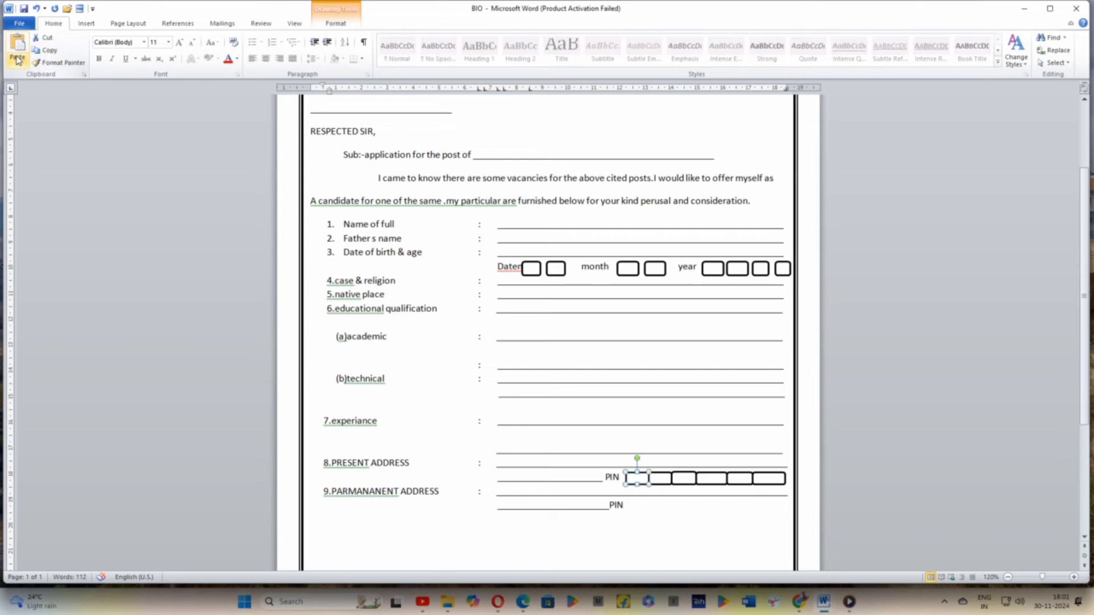
pyautogui.click(635, 508)
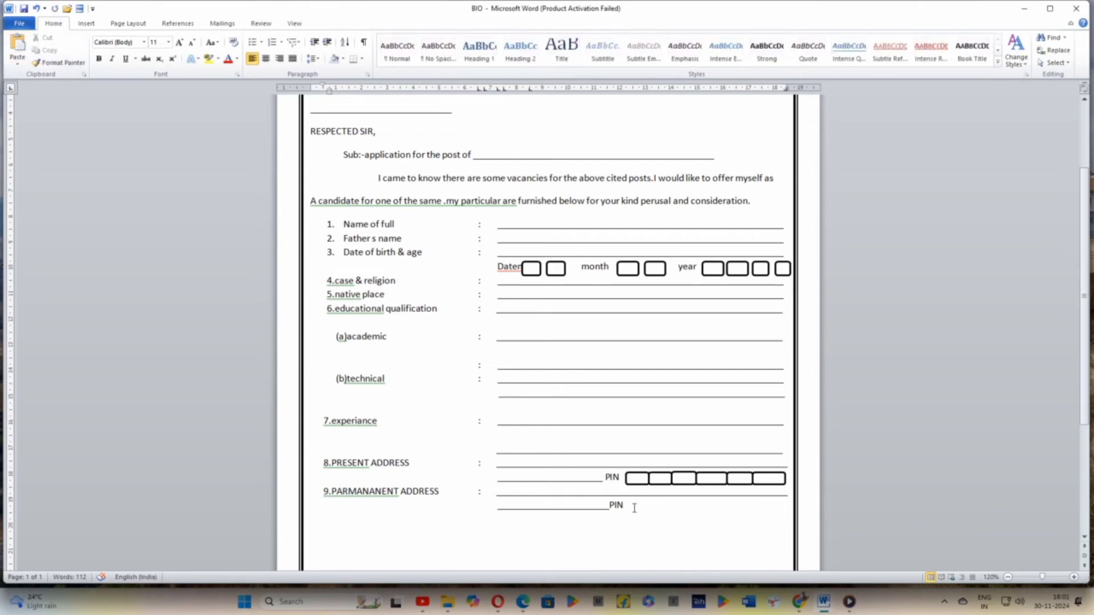
pyautogui.click(19, 59)
pyautogui.click(20, 59)
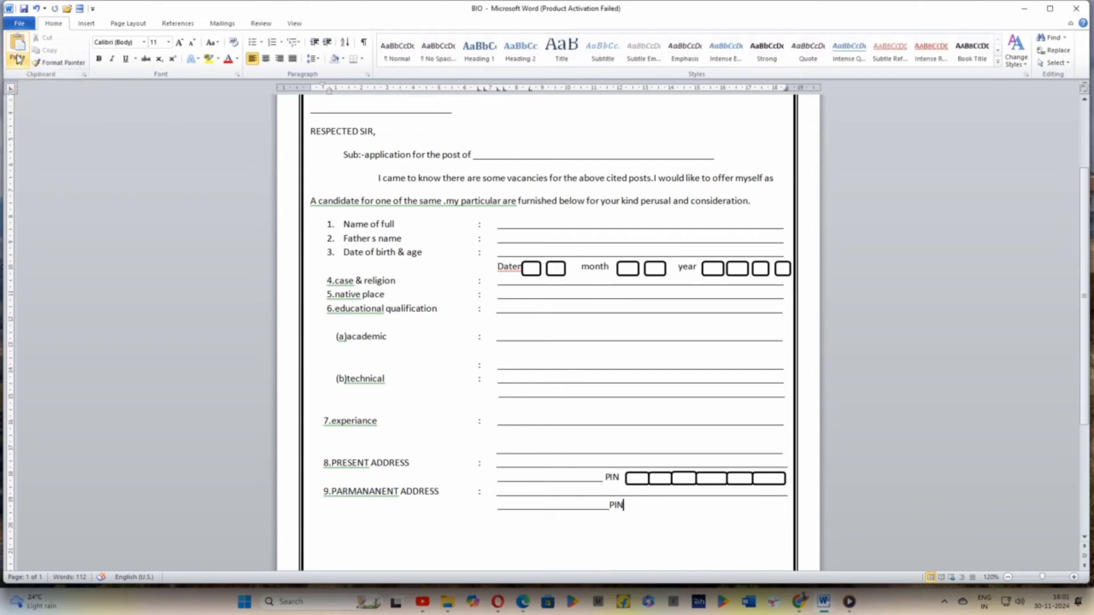
# Step: Add a rounded box about 0.55 cm high and 0.49 cm wide after the PARMANANENT ADDRESS "PIN", with the unfilled black outline style
pyautogui.click(99, 25)
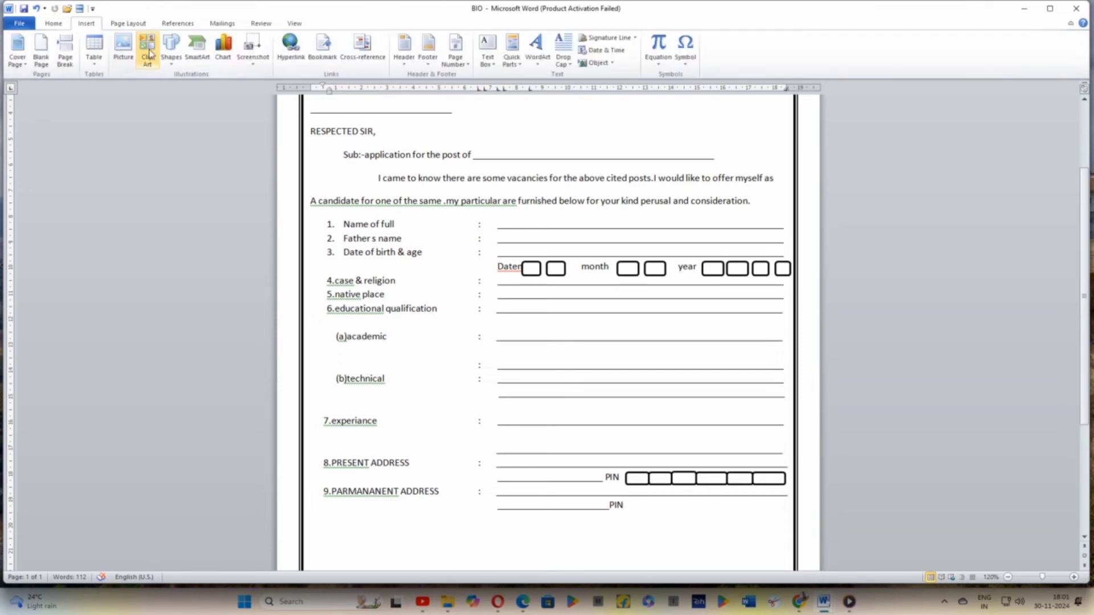
pyautogui.click(168, 66)
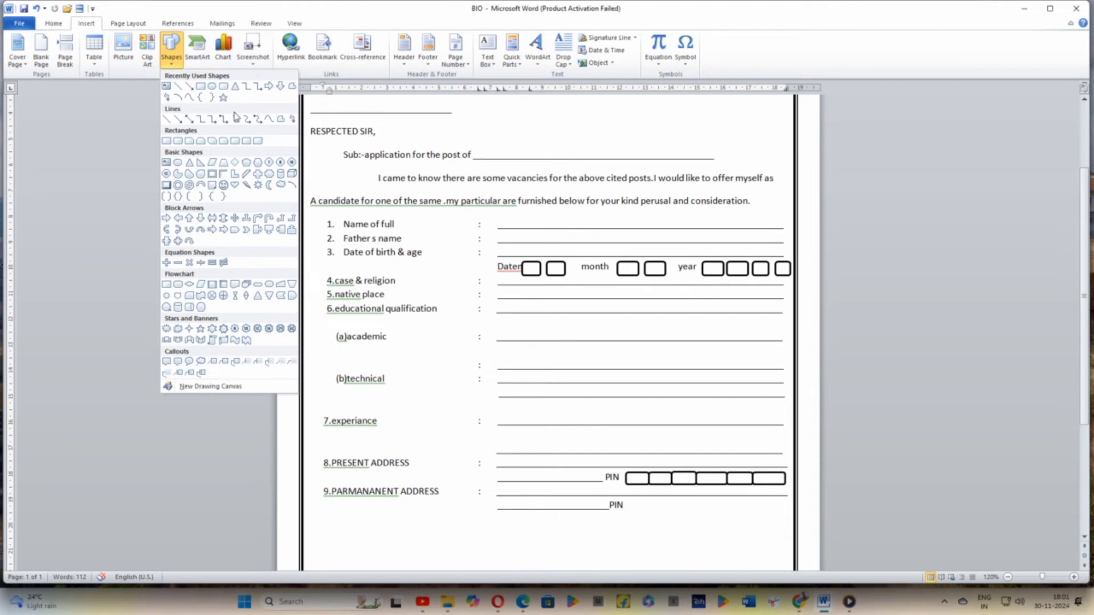
pyautogui.click(223, 84)
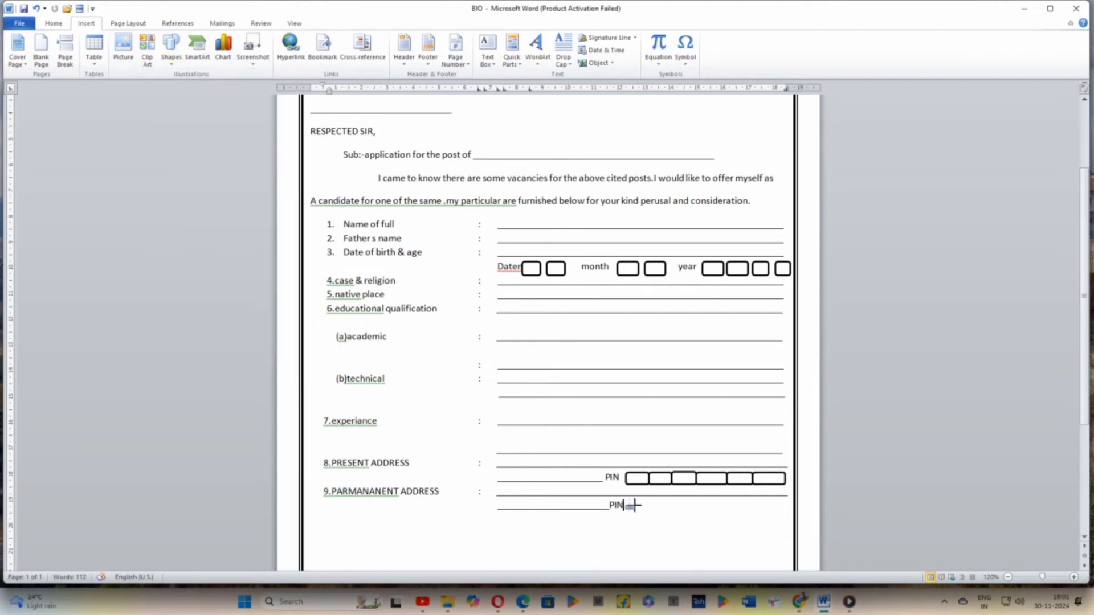
pyautogui.moveTo(634, 505); pyautogui.dragTo(638, 496)
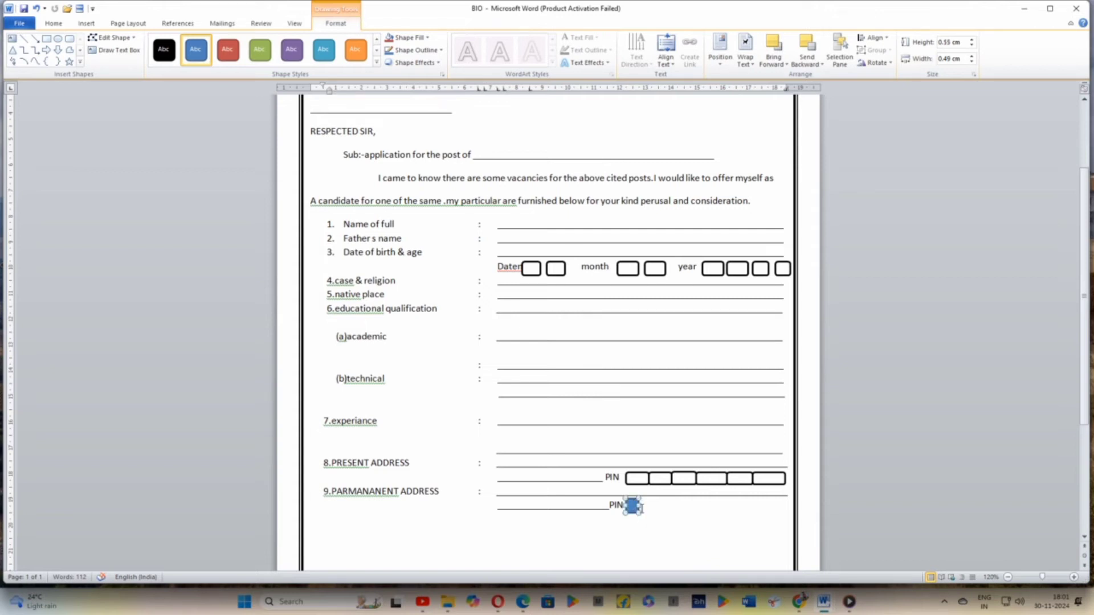
pyautogui.click(639, 509)
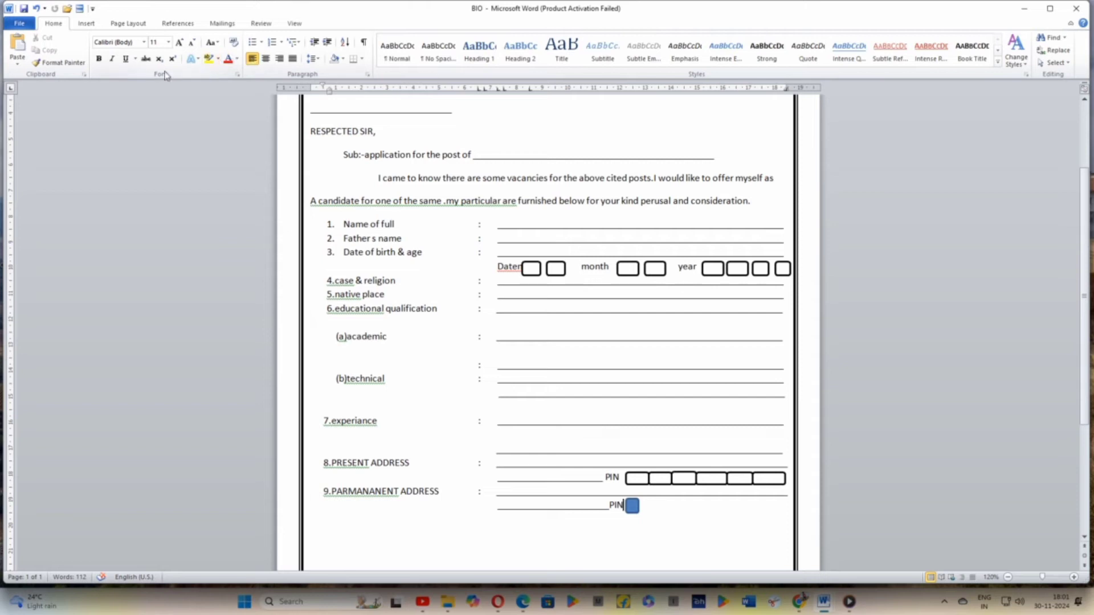
pyautogui.click(86, 23)
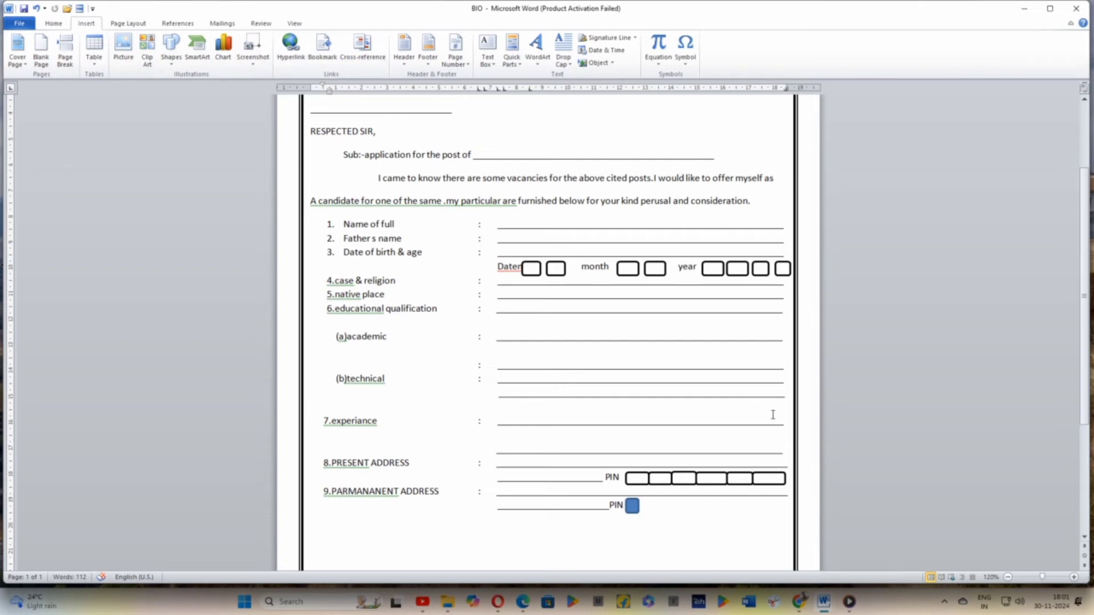
pyautogui.moveTo(625, 515); pyautogui.dragTo(625, 515)
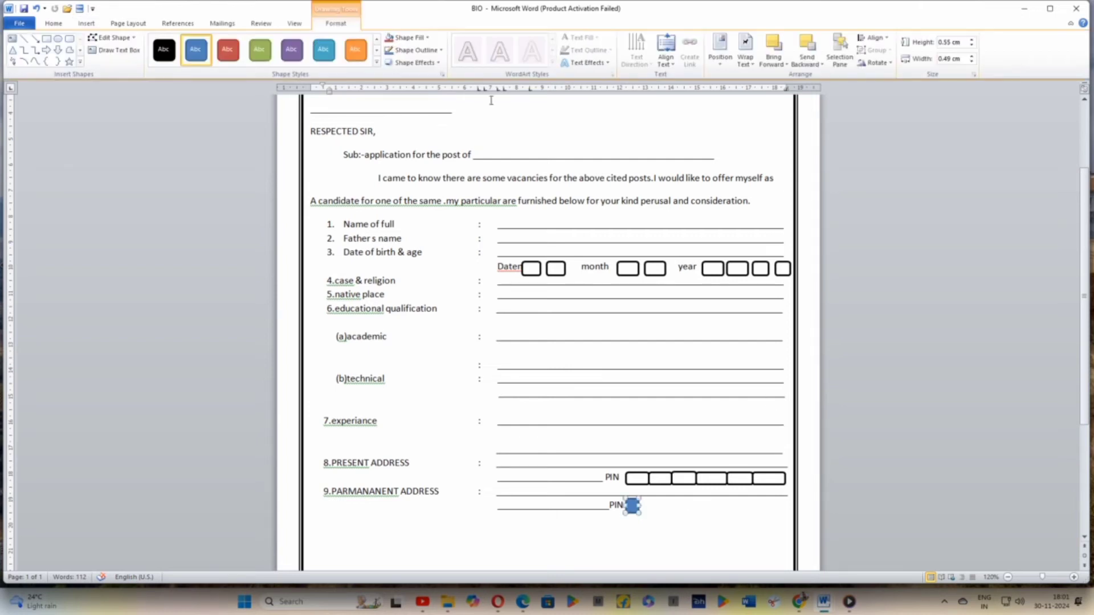
pyautogui.click(377, 39)
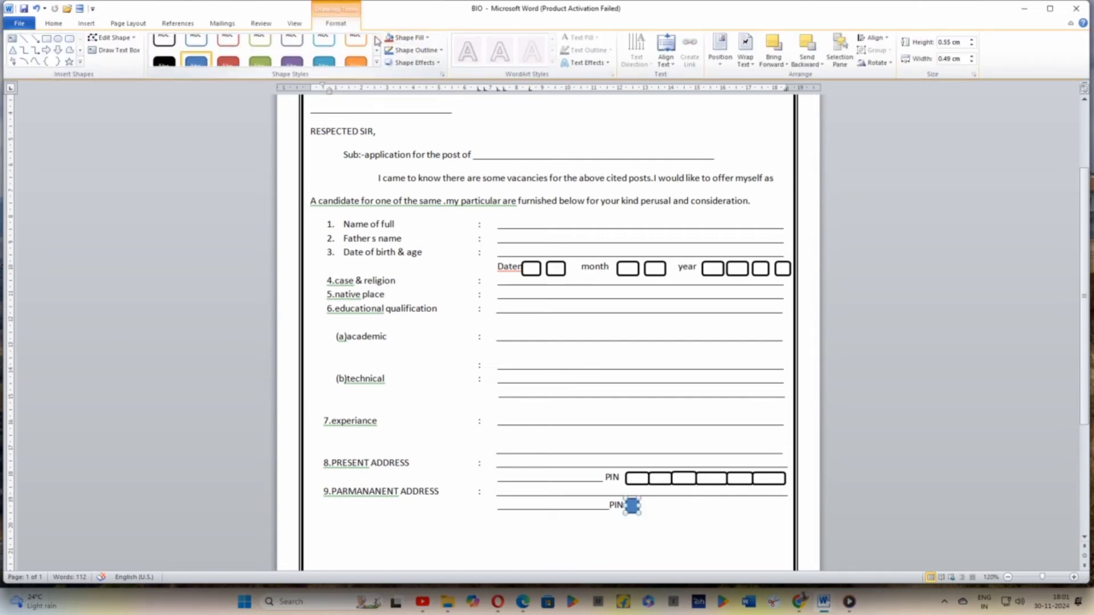
pyautogui.click(167, 48)
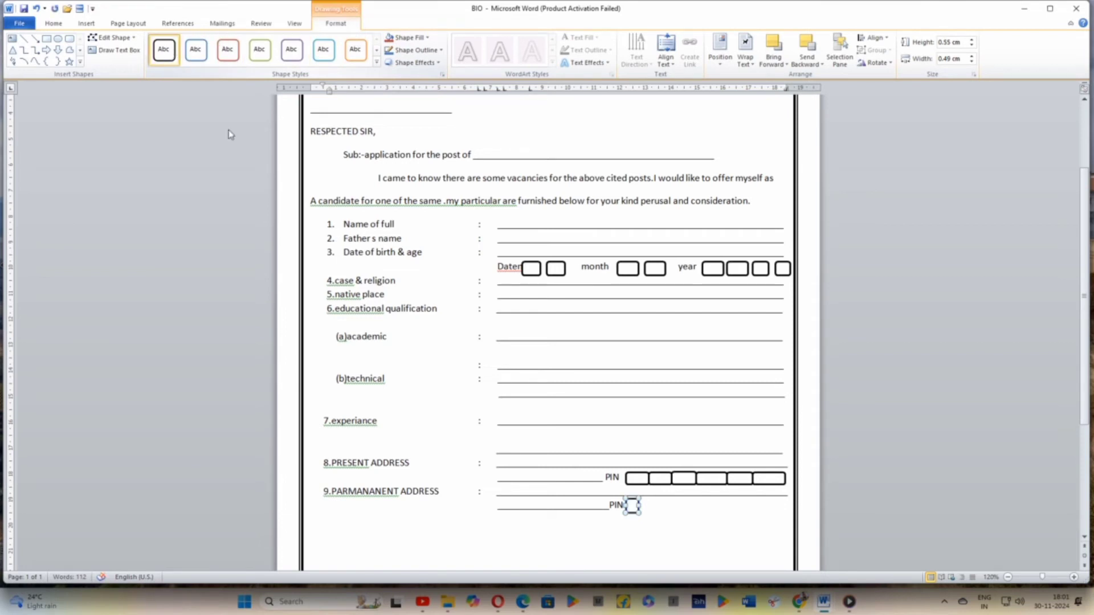
pyautogui.click(649, 507)
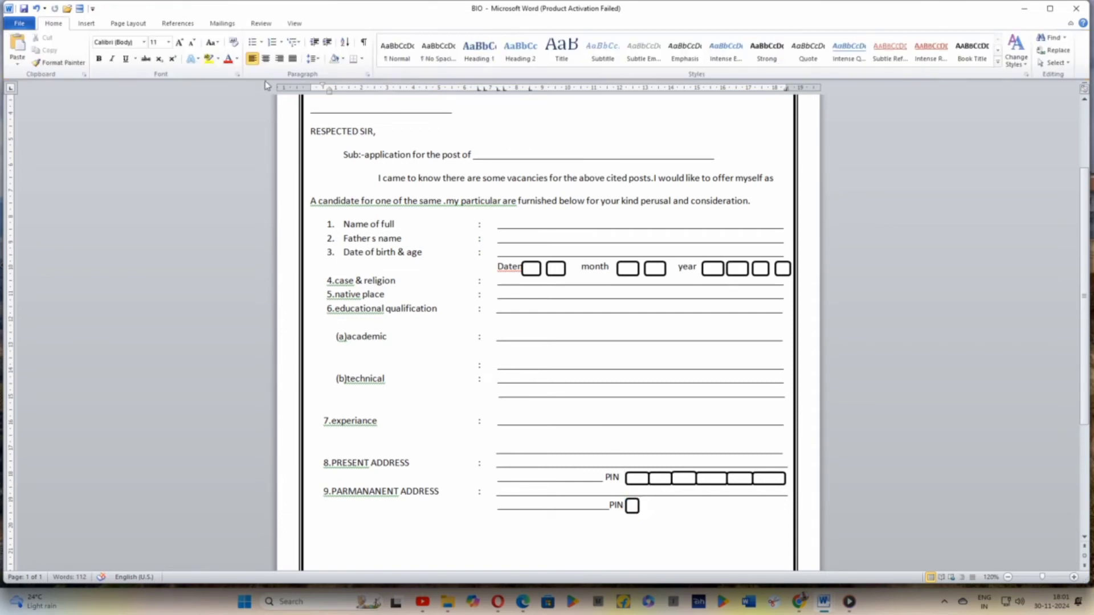
# Step: Add a second rounded PIN box about 0.55 cm high and 0.58 cm wide against the first, with the unfilled black outline style
pyautogui.click(87, 23)
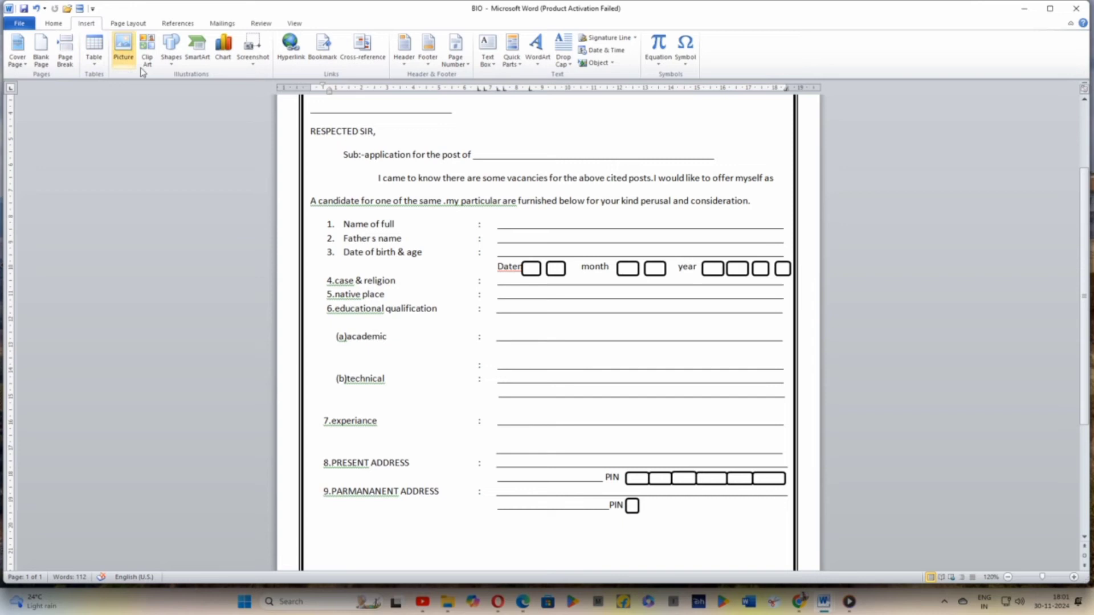
pyautogui.click(171, 51)
pyautogui.click(224, 86)
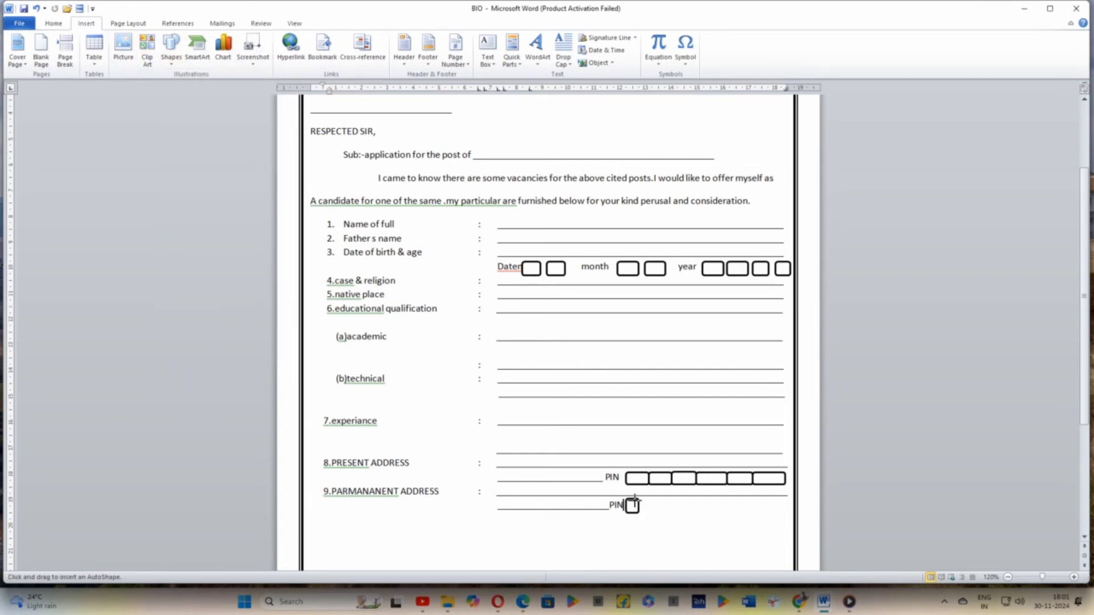
pyautogui.moveTo(637, 501); pyautogui.dragTo(653, 514)
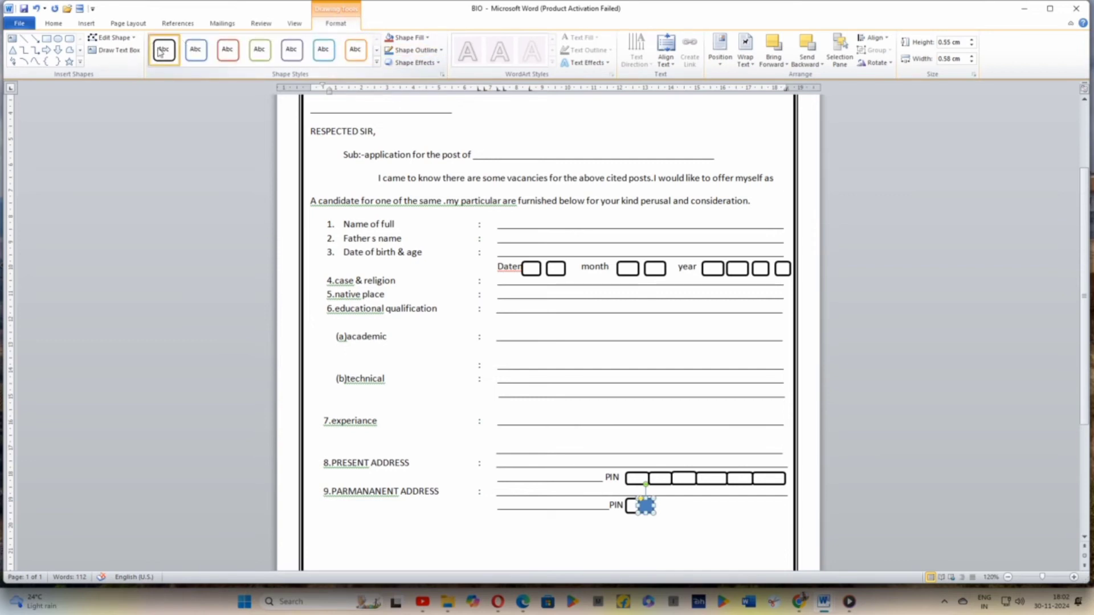
pyautogui.click(164, 50)
# Step: Add a third rounded PIN box about 0.55 cm high and 0.71 cm wide beside the second, with the unfilled black outline style
pyautogui.click(86, 22)
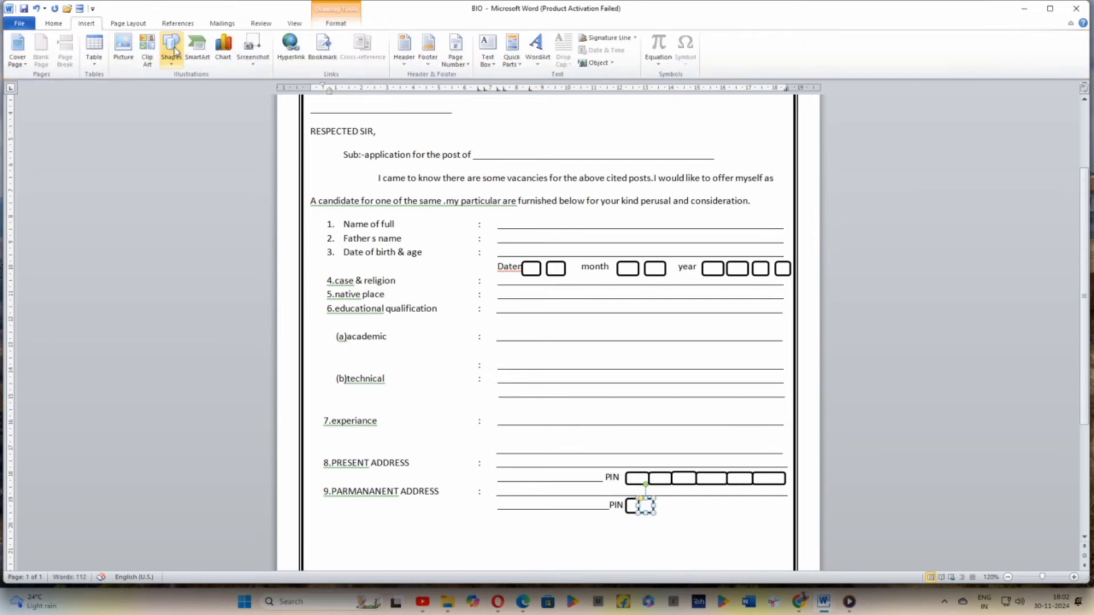
pyautogui.click(172, 51)
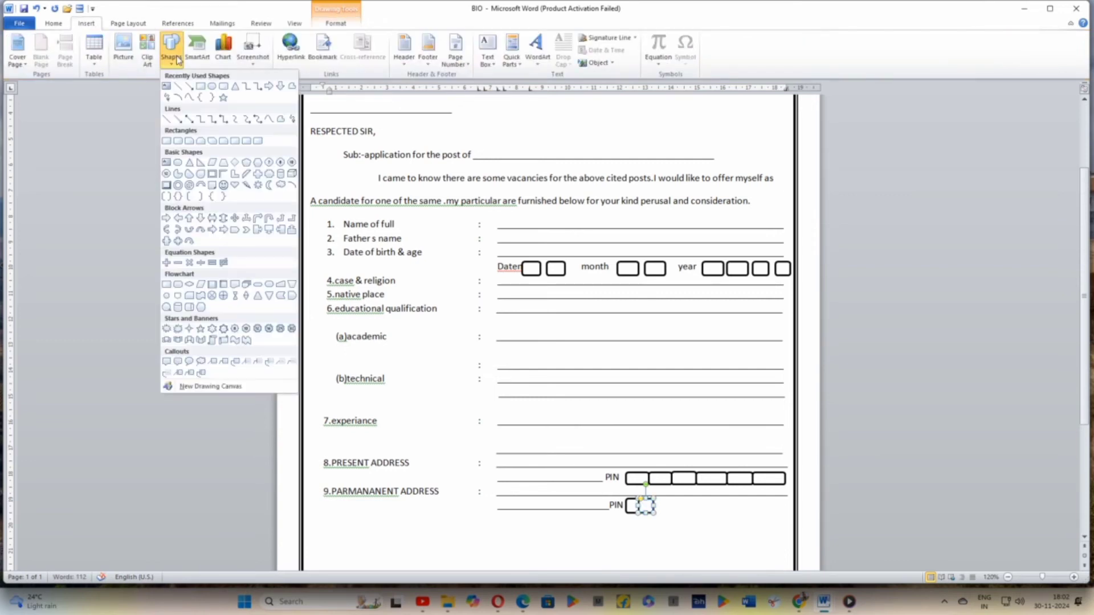
pyautogui.click(223, 86)
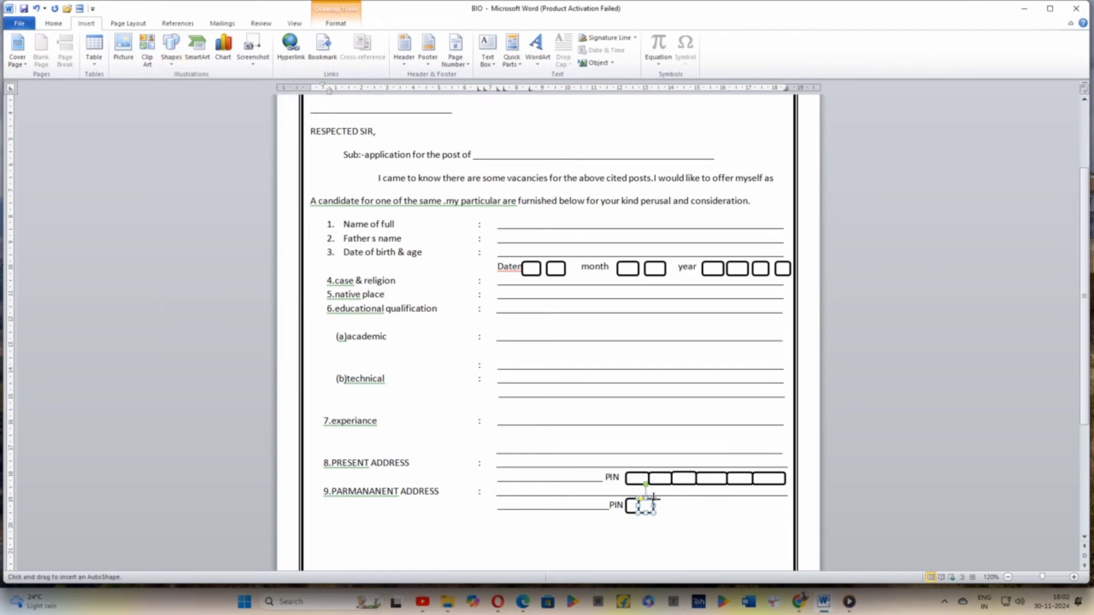
pyautogui.moveTo(651, 498); pyautogui.dragTo(673, 514)
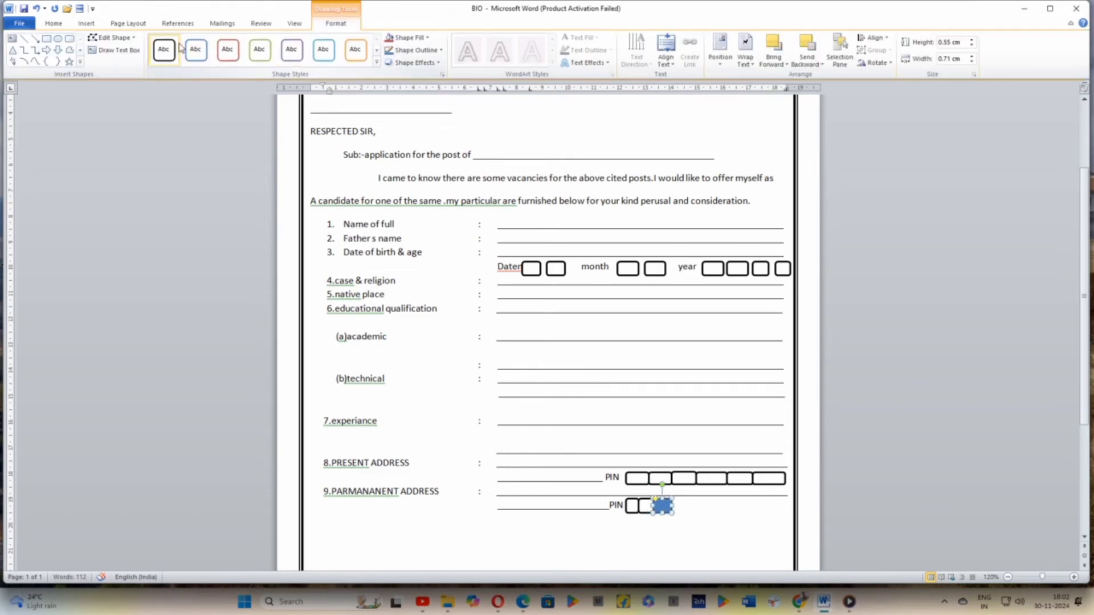
pyautogui.click(104, 24)
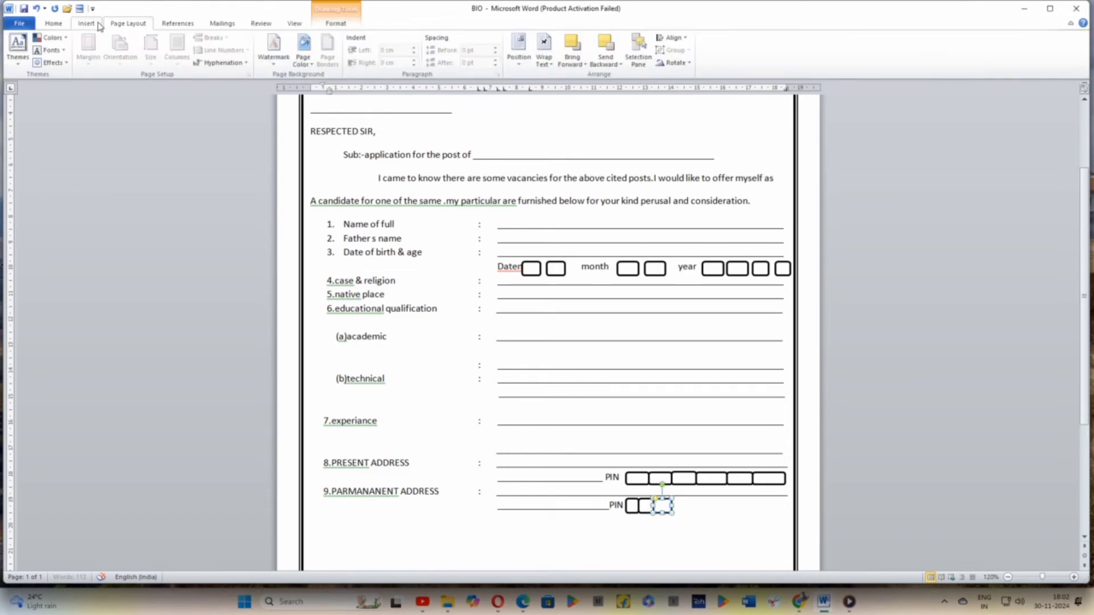
# Step: Add a fourth rounded PIN box about 0.55 cm high and 0.64 cm wide beside the third, with the unfilled black outline style
pyautogui.click(86, 23)
pyautogui.click(170, 59)
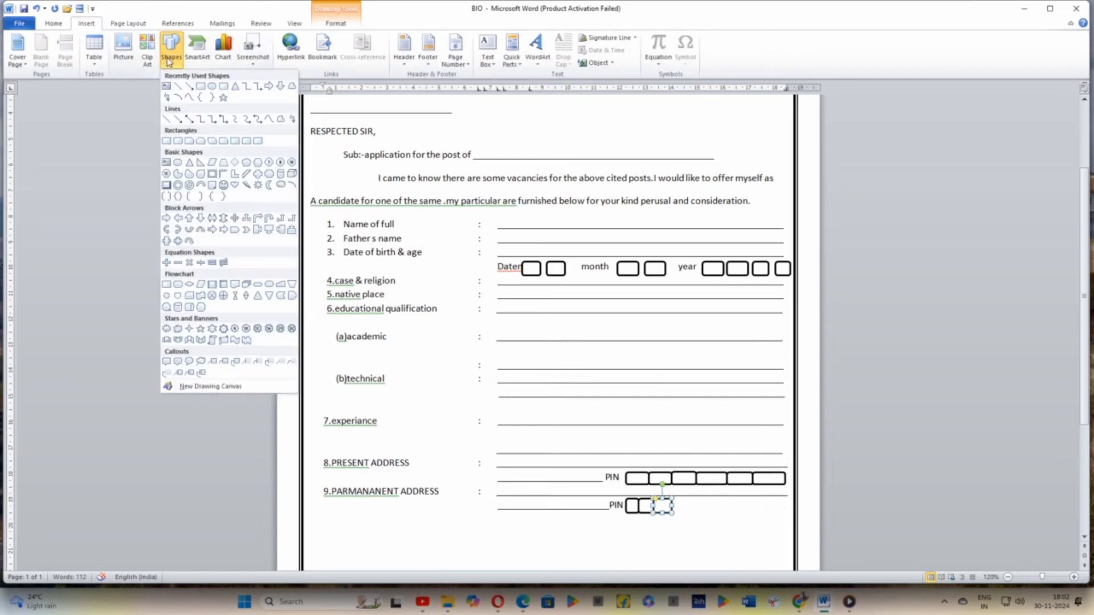
pyautogui.click(224, 90)
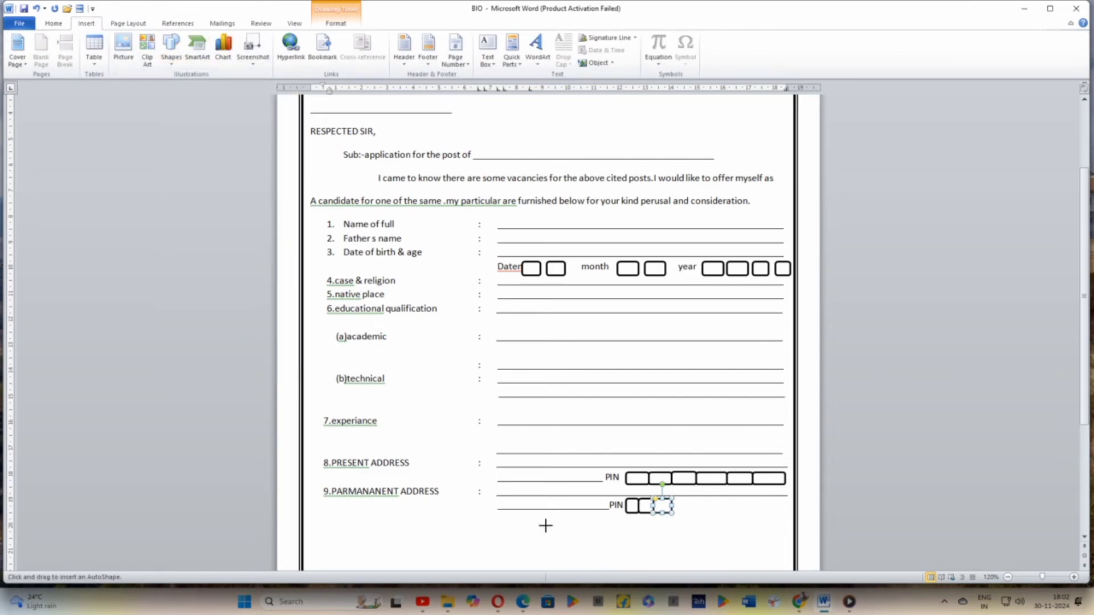
pyautogui.moveTo(673, 502); pyautogui.dragTo(690, 513)
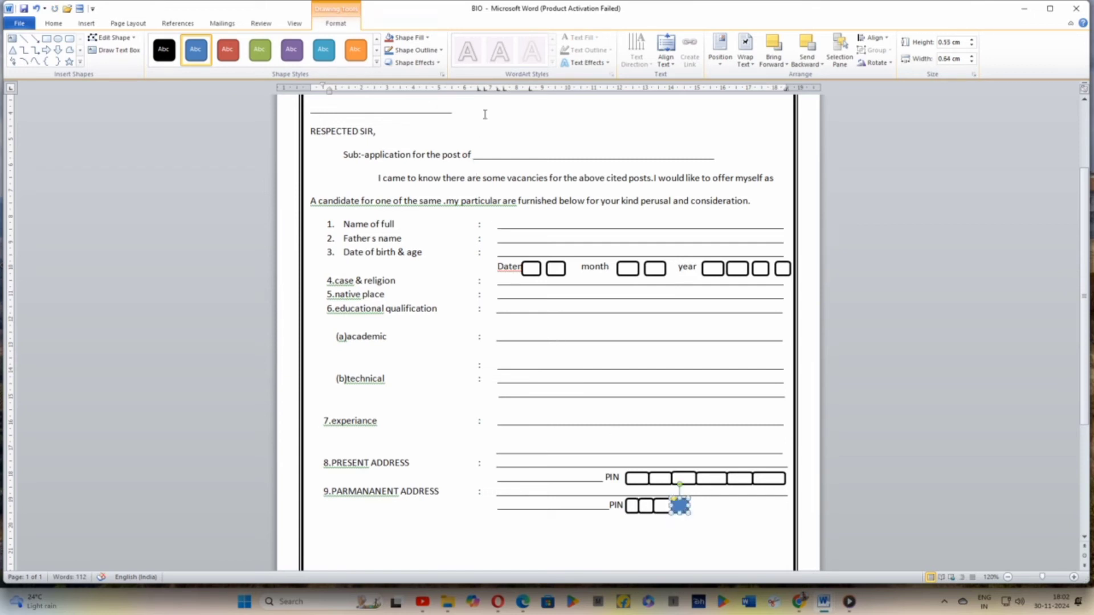
pyautogui.click(377, 39)
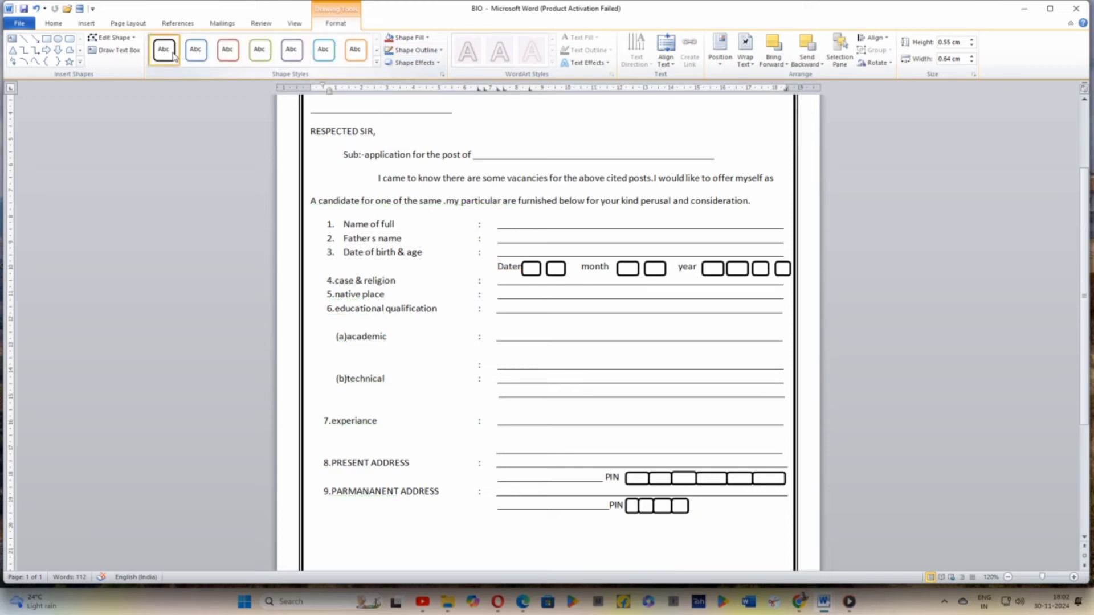
pyautogui.click(174, 56)
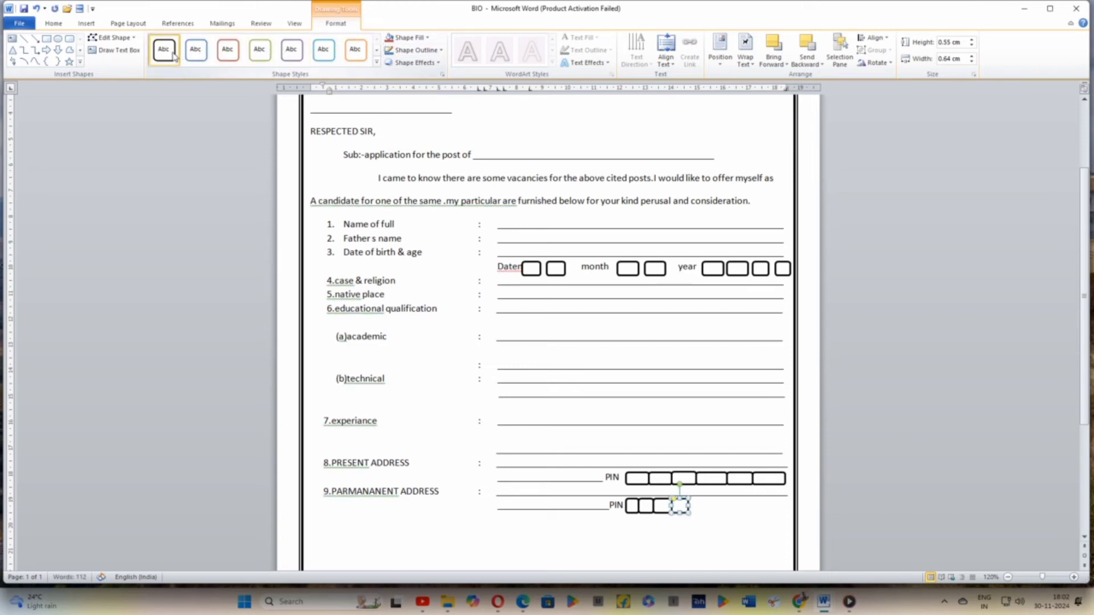
# Step: Add a fifth rounded PARMANANENT ADDRESS PIN box about 0.55 cm high and 0.86 cm wide against the fourth, with the unfilled black outline style
pyautogui.click(86, 24)
pyautogui.click(170, 61)
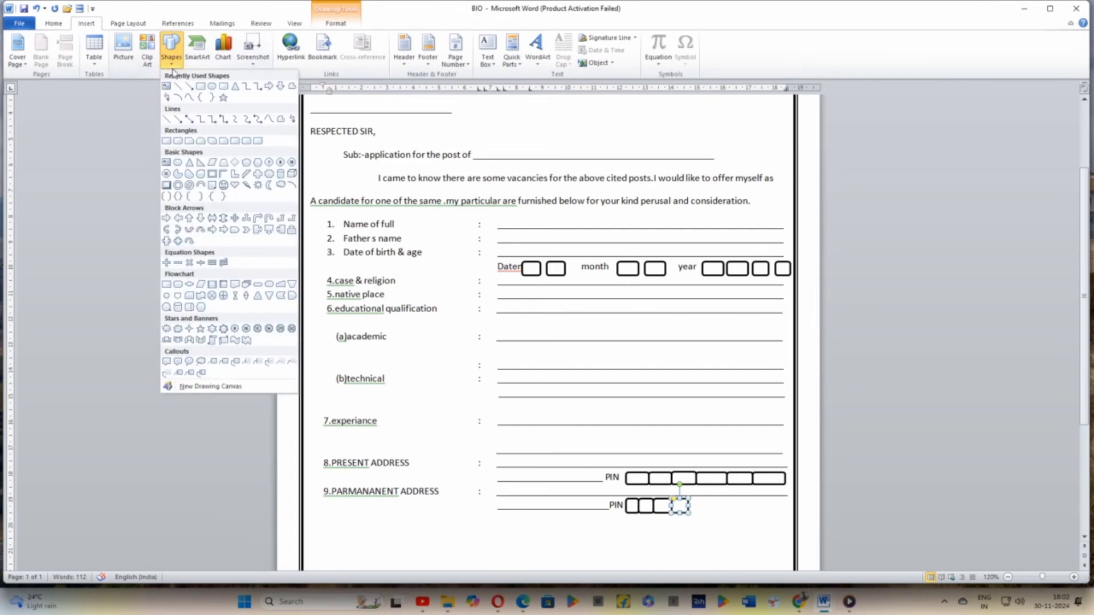
pyautogui.click(223, 91)
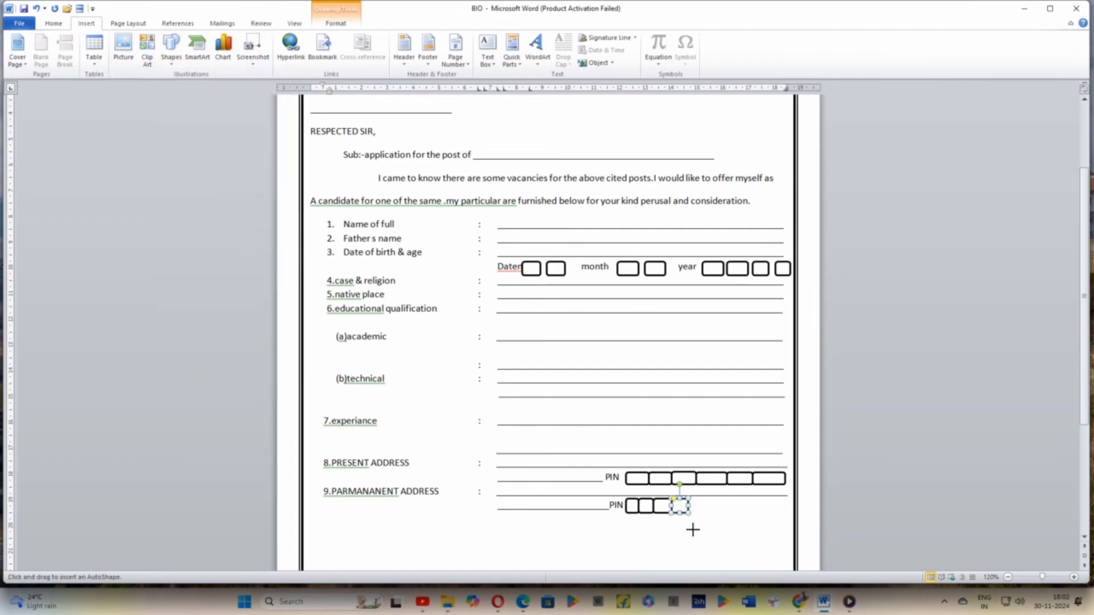
pyautogui.moveTo(692, 502); pyautogui.dragTo(712, 514)
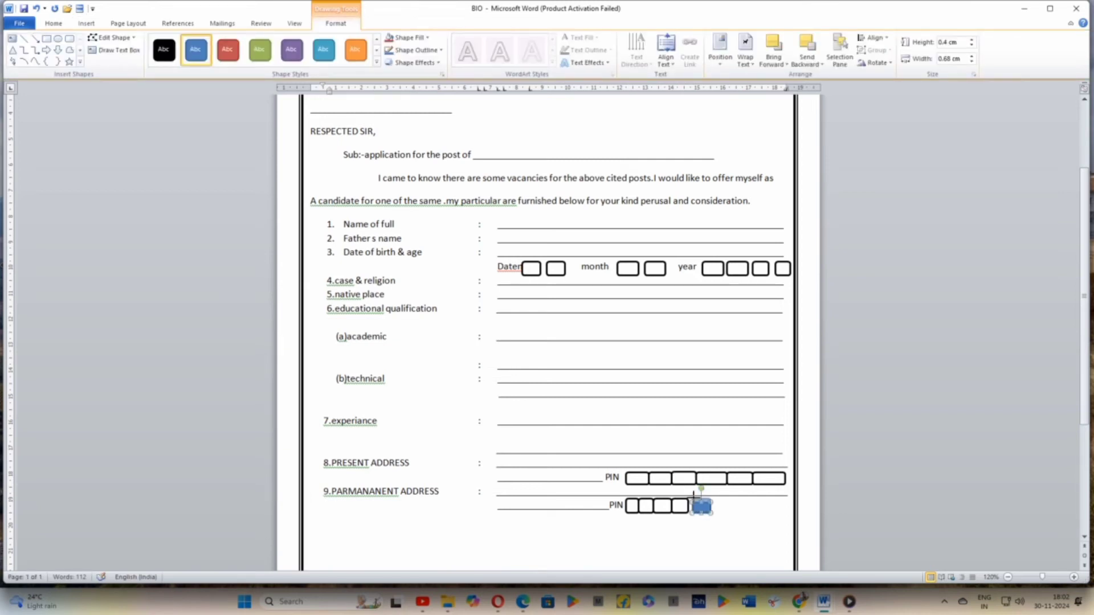
pyautogui.moveTo(692, 499); pyautogui.dragTo(686, 496)
pyautogui.click(376, 39)
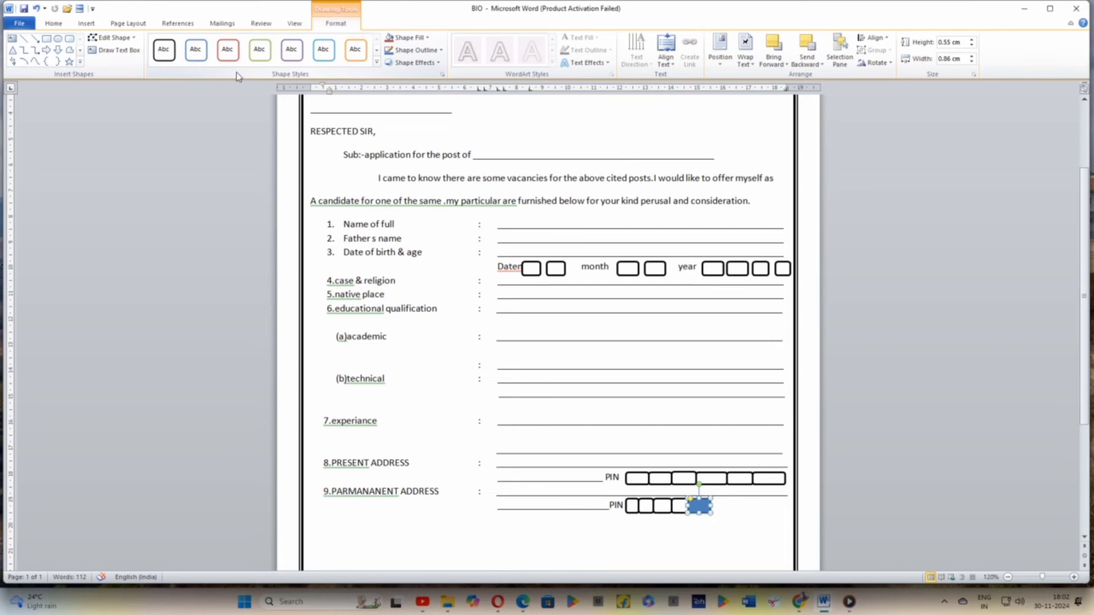
pyautogui.click(164, 49)
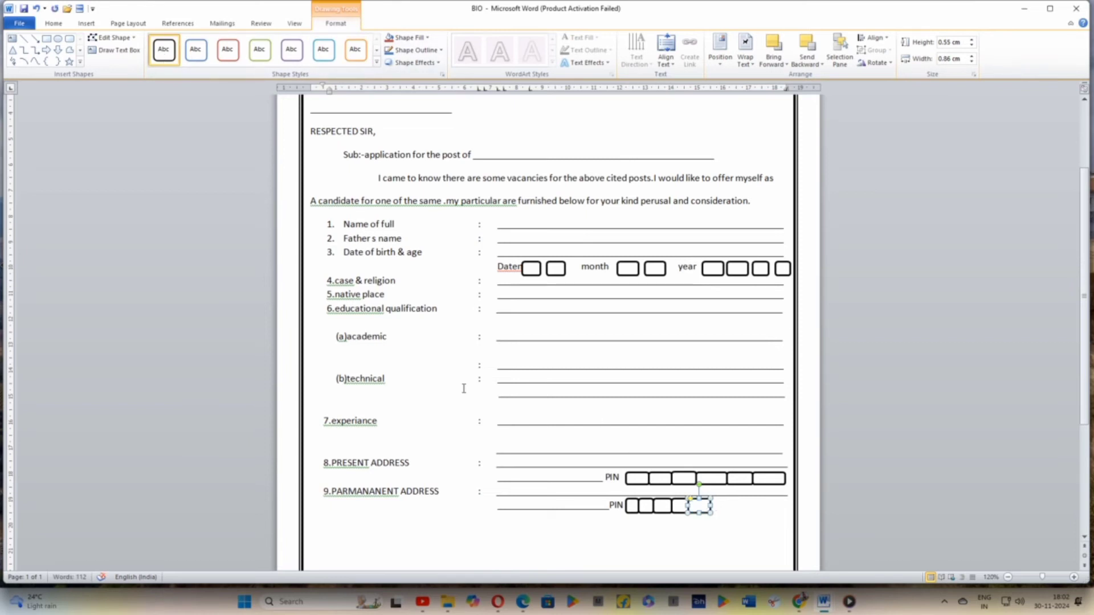
# Step: Add a sixth rounded PIN box about 0.55 cm high and 0.88 cm wide against the fifth, with the unfilled black outline style
pyautogui.click(86, 23)
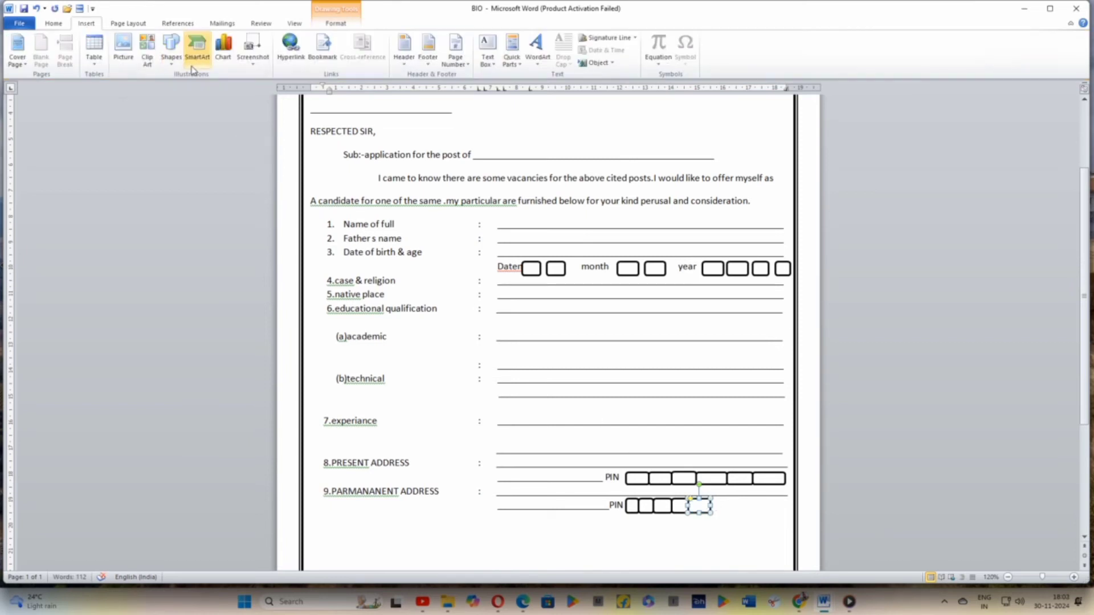
pyautogui.click(173, 59)
pyautogui.click(223, 86)
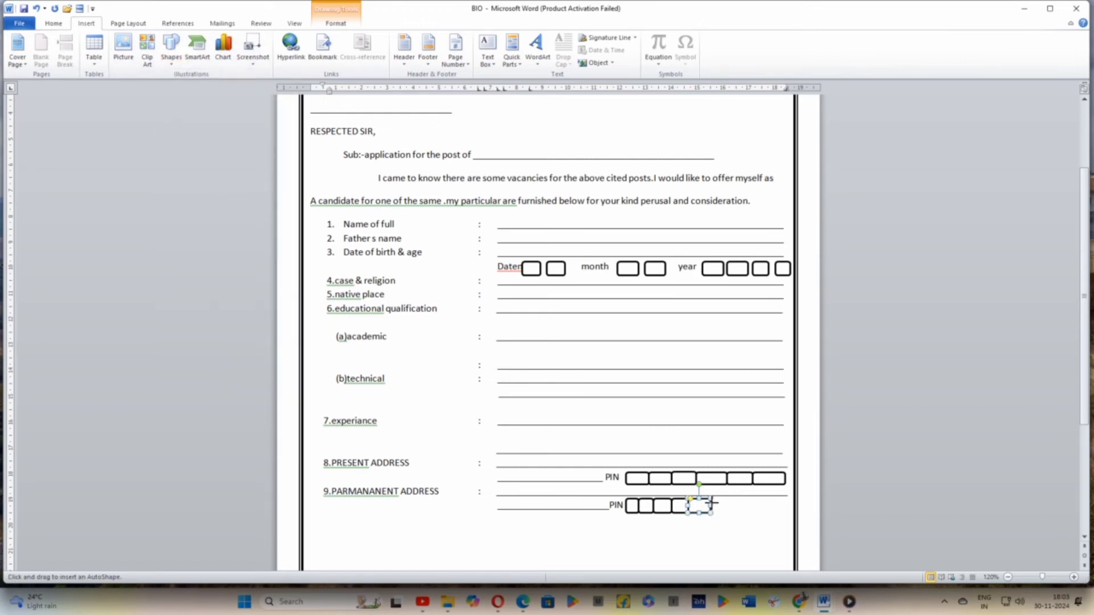
pyautogui.moveTo(712, 502); pyautogui.dragTo(735, 511)
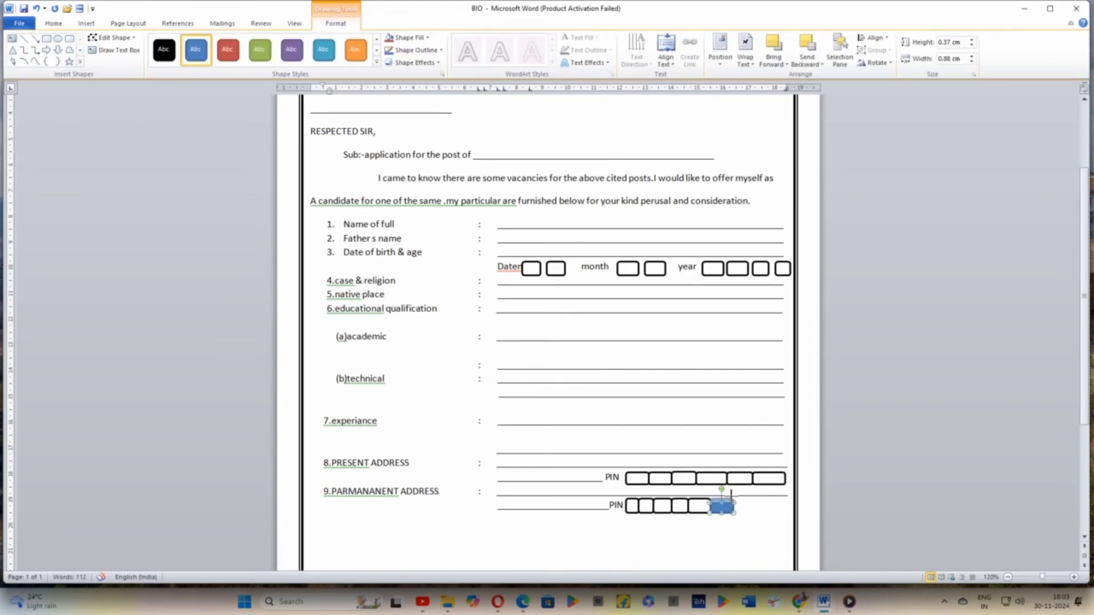
pyautogui.moveTo(722, 501); pyautogui.dragTo(722, 496)
pyautogui.click(376, 38)
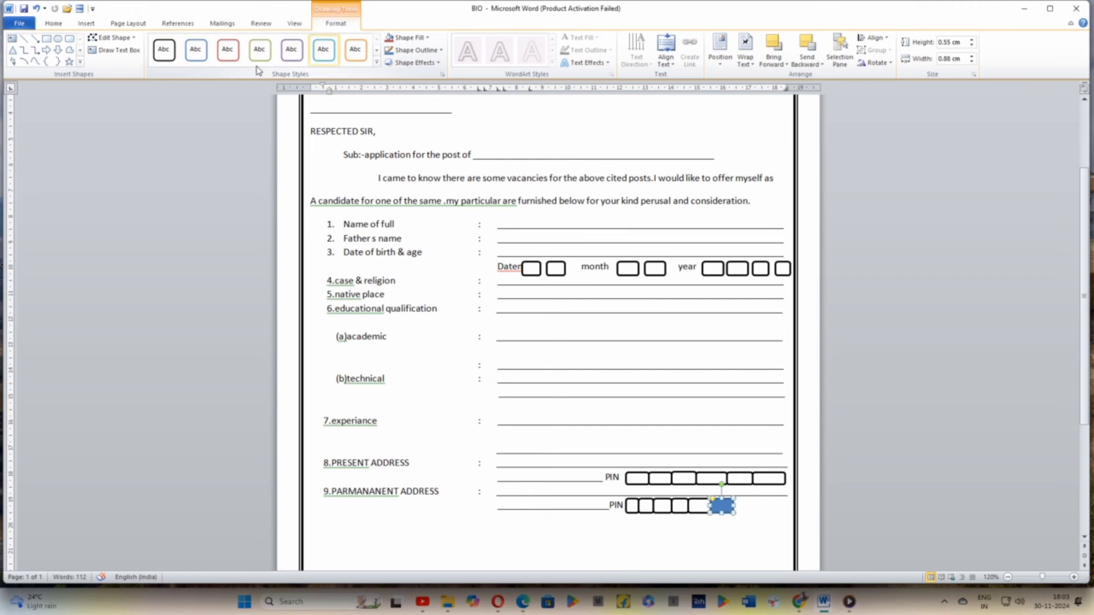
pyautogui.click(161, 51)
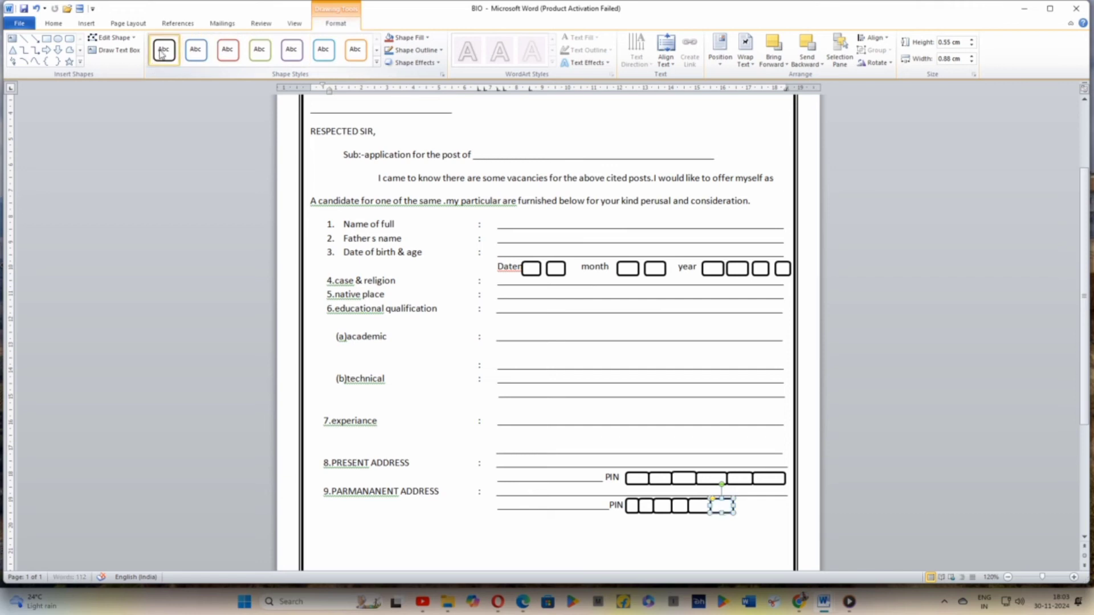
pyautogui.click(754, 512)
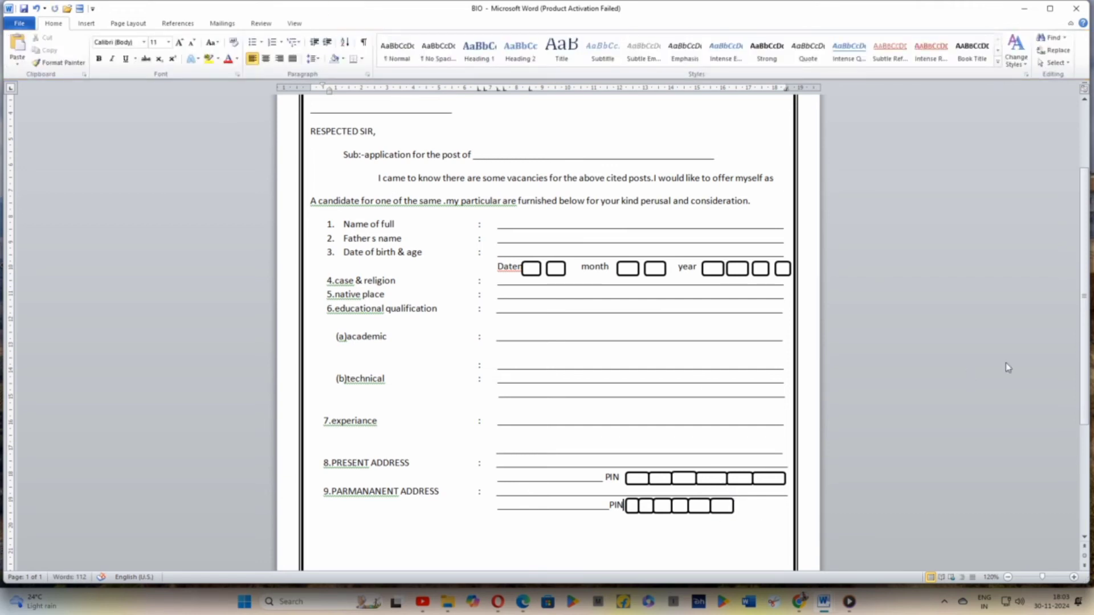
# Step: Start a new line below the PARMANANENT ADDRESS PIN row with the label "10.EMPLOYEMENT REG.NO & DATE"
pyautogui.click(738, 511)
pyautogui.press('Return')
pyautogui.write('10')
pyautogui.write('.')
pyautogui.press('BackSpace')
pyautogui.write('.EMPLOYEMENT REG.NO & DATE')
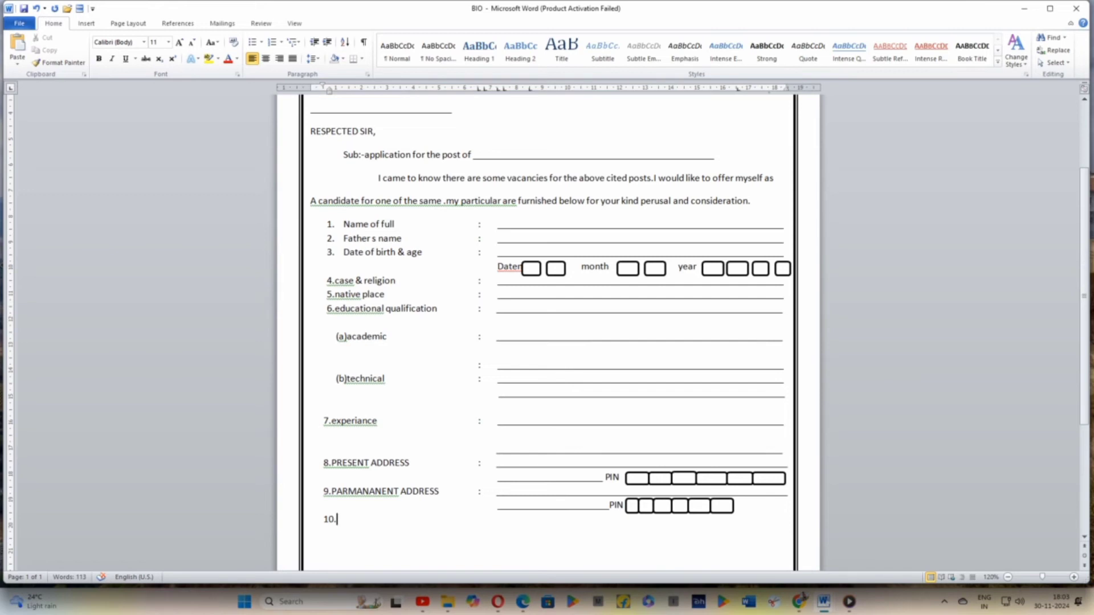
pyautogui.write('EMPLOYEMENT REG')
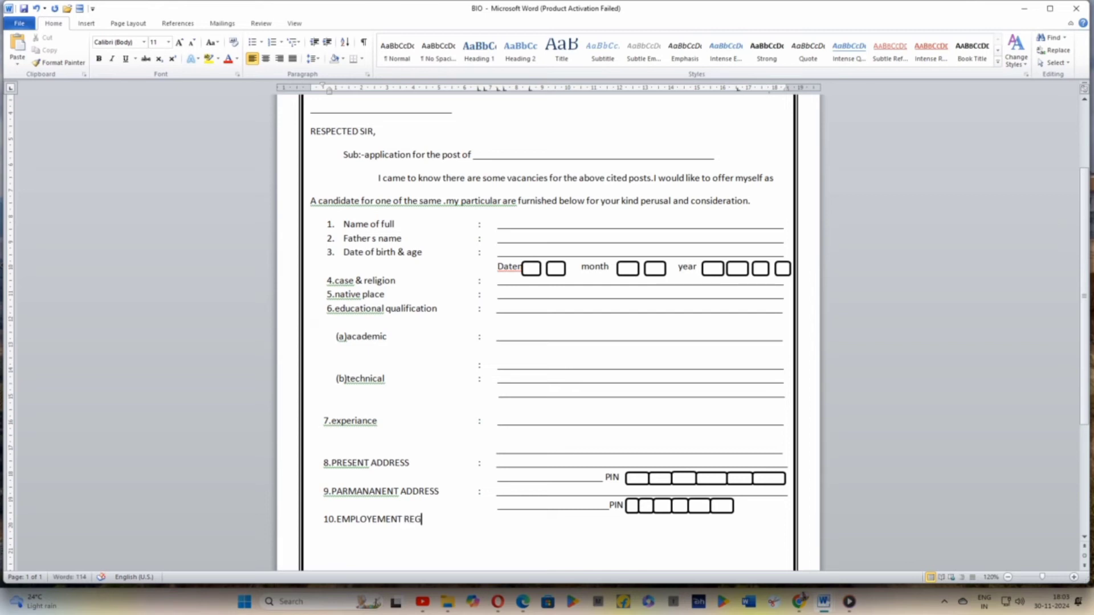
pyautogui.write('.NO & DATE')
# Step: Add an aligned colon and a full-width underscore answer line to item 10, ending with a new line
pyautogui.press('Tab')
pyautogui.write(':')
pyautogui.press('Tab')
pyautogui.press('Tab')
pyautogui.write('________________________')
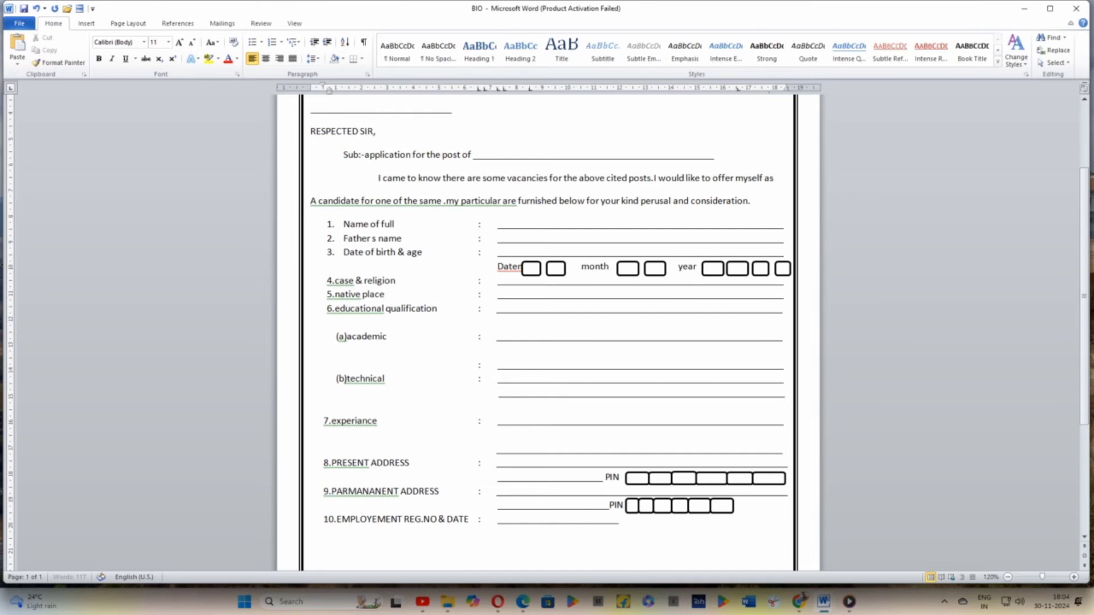
pyautogui.write('___________________________')
pyautogui.press('BackSpace')
pyautogui.press('Return')
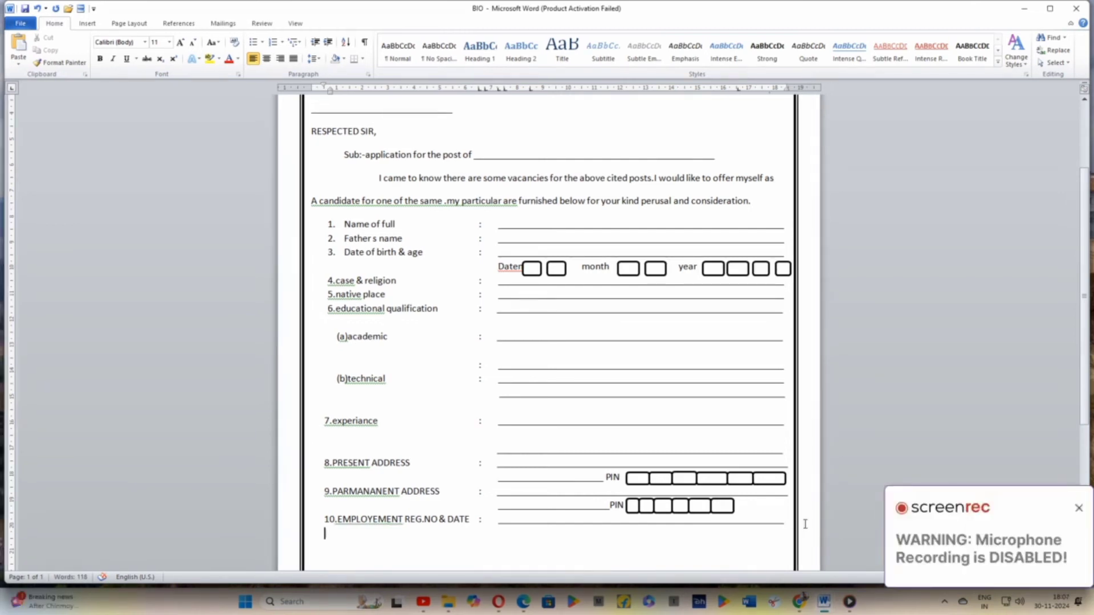
# Step: Dismiss the recorder notification and add item "11.MARTIAL STATUS" with an aligned colon and a full-width underscore answer line
pyautogui.click(1078, 508)
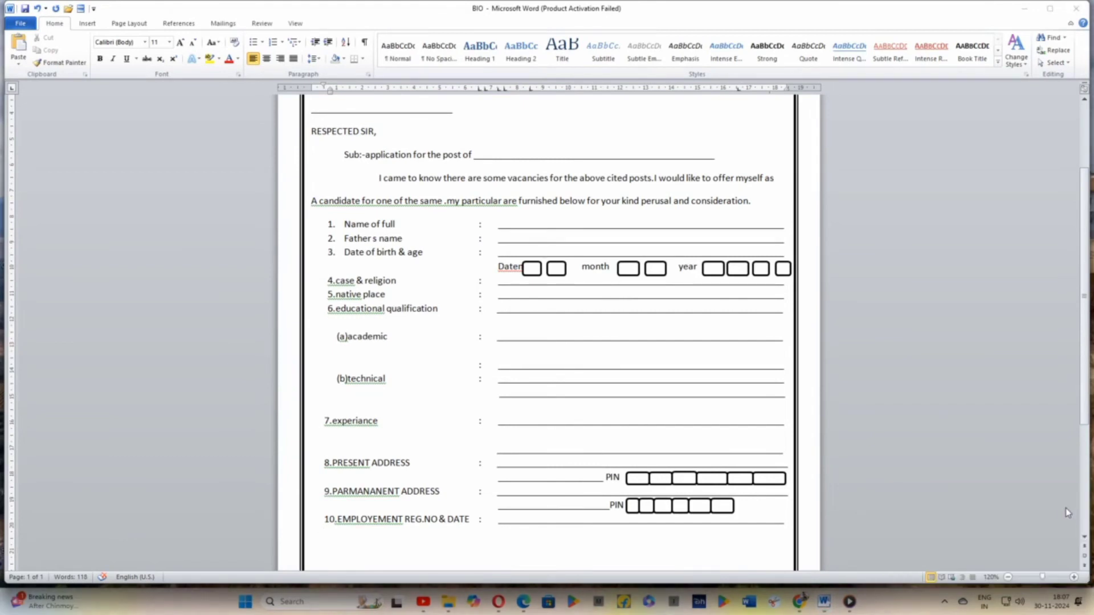
pyautogui.click(785, 526)
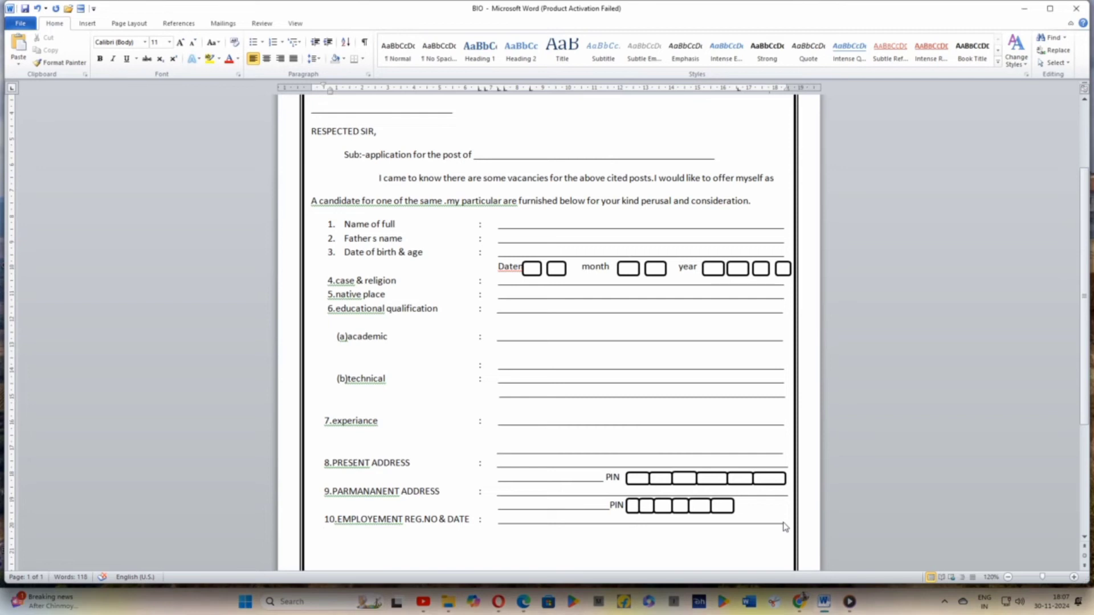
pyautogui.write('11.')
pyautogui.write('MARTIAL STATUS')
pyautogui.press('Tab')
pyautogui.write(':')
pyautogui.press('Tab')
pyautogui.write('_______')
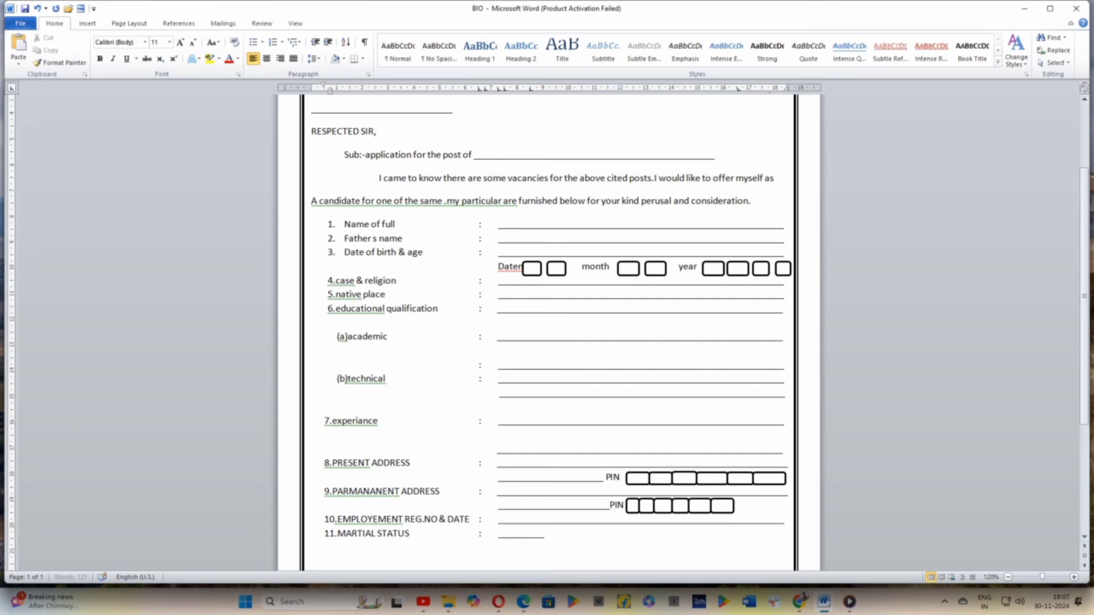
pyautogui.write('___________________________________')
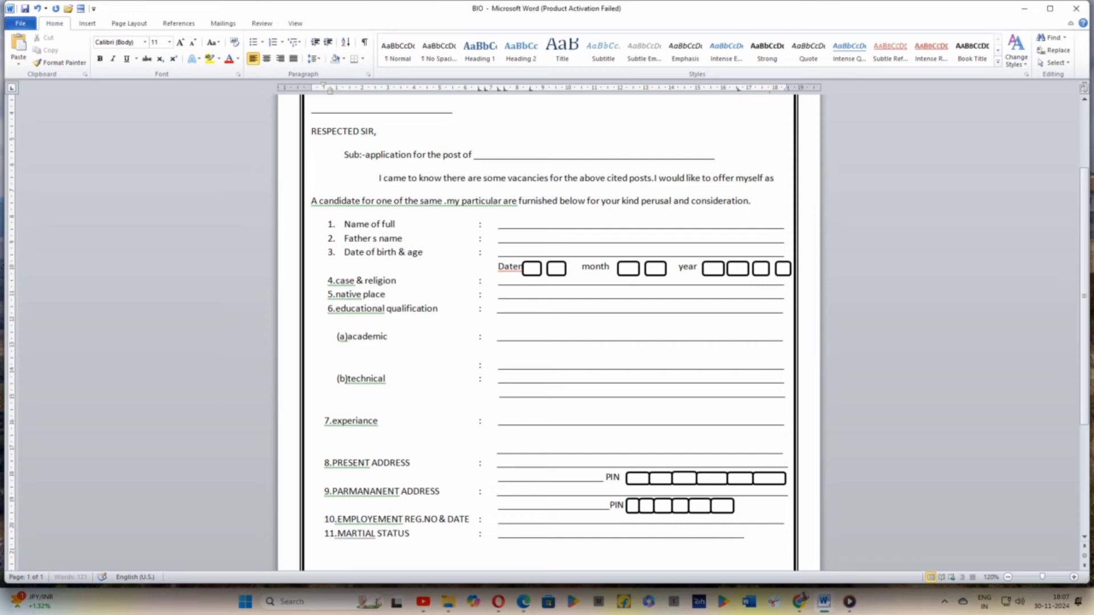
pyautogui.write('________')
pyautogui.press('Return')
# Step: Add item "12.EXTRA CURRICULAR ACTIVITIES" with an aligned colon and a full-width underscore answer line
pyautogui.write('12.EXTRA CURRIC')
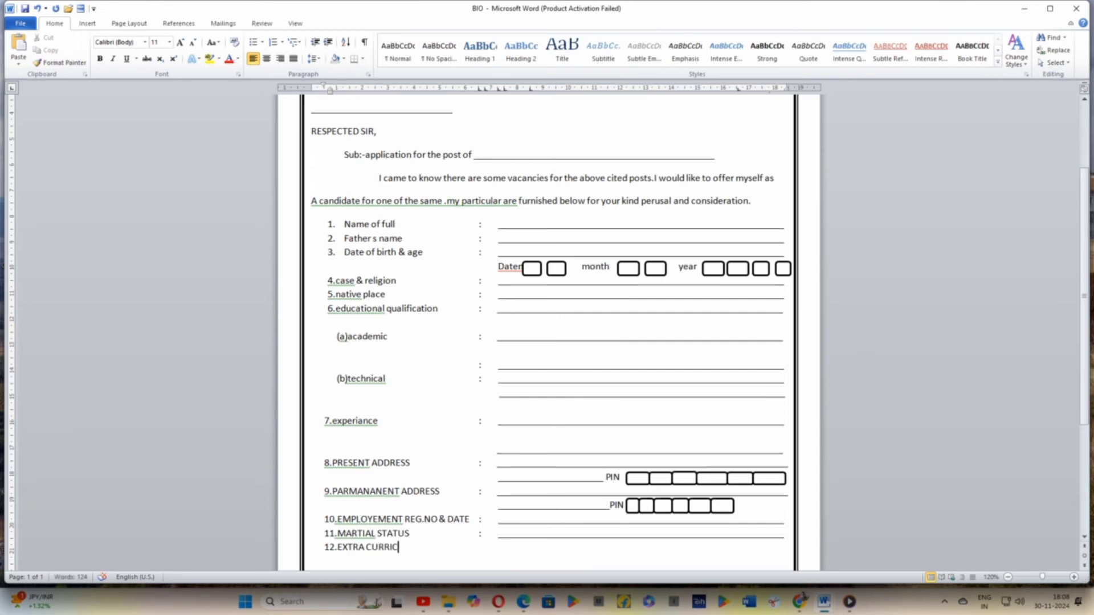
pyautogui.write('ULAR')
pyautogui.write('ACTIVITIES')
pyautogui.press('Tab')
pyautogui.write(':')
pyautogui.press('Tab')
pyautogui.write('_____')
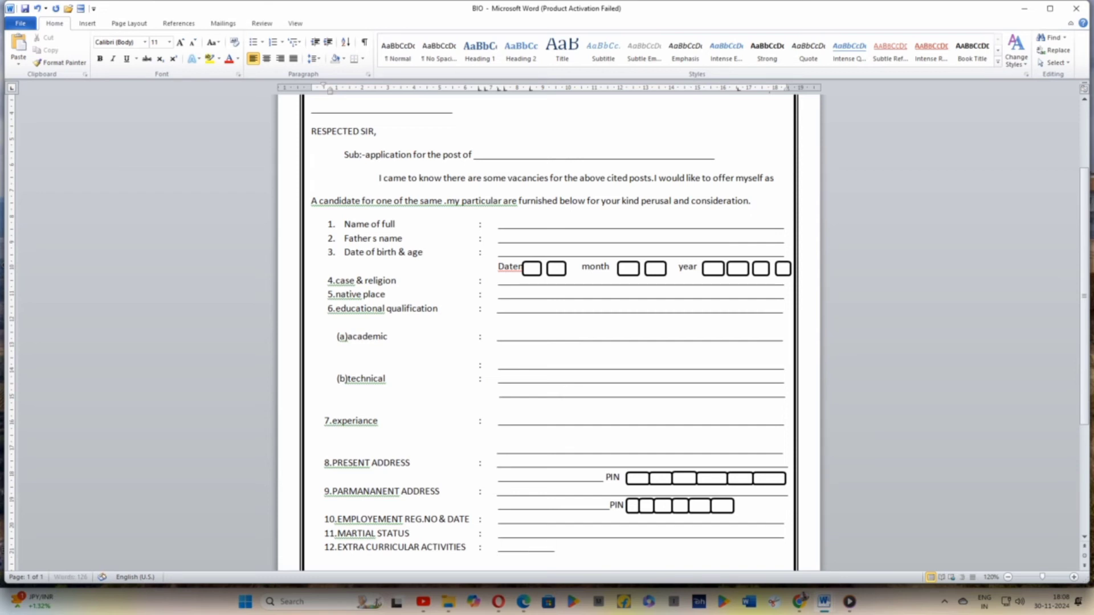
pyautogui.write('___________________________________________________')
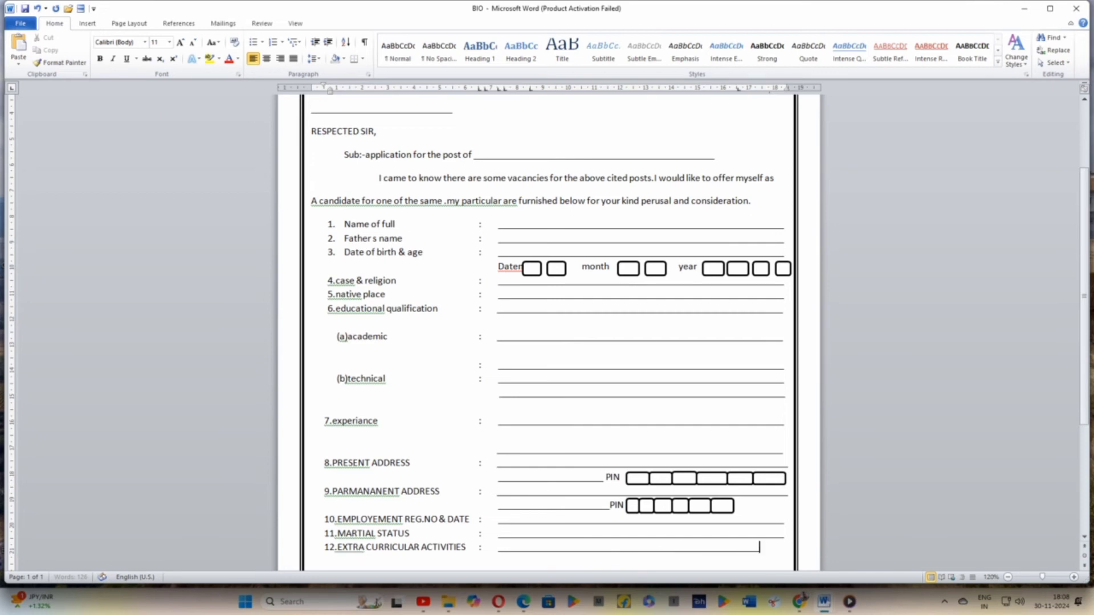
pyautogui.write('_____')
pyautogui.press('Return')
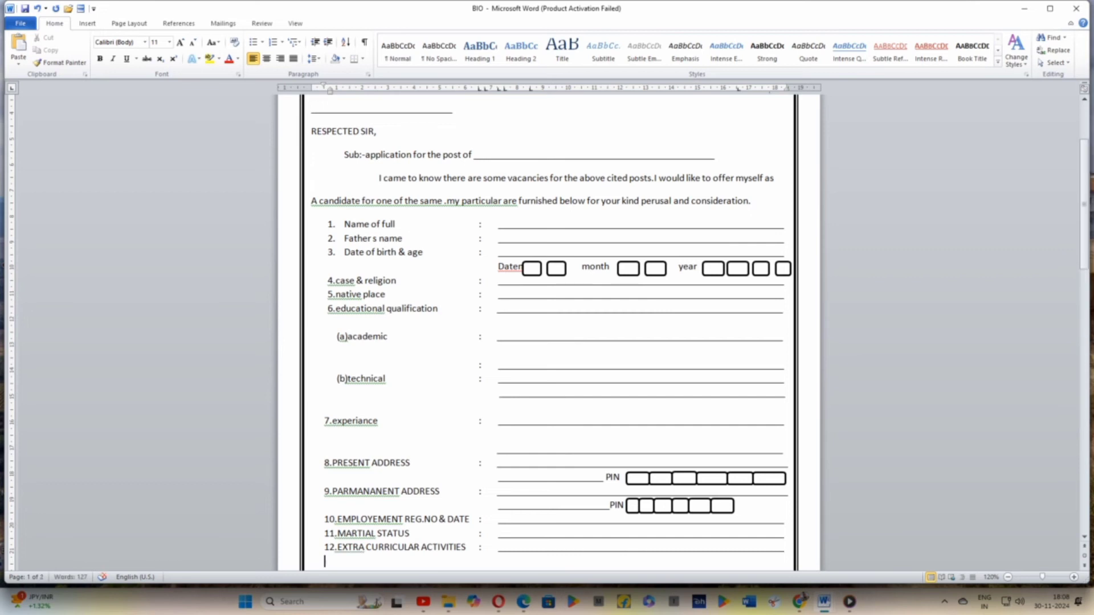
# Step: Add item "13.LANGUAGE KNOWN" with an aligned colon and a full-width underscore answer line
pyautogui.write('13.LANG')
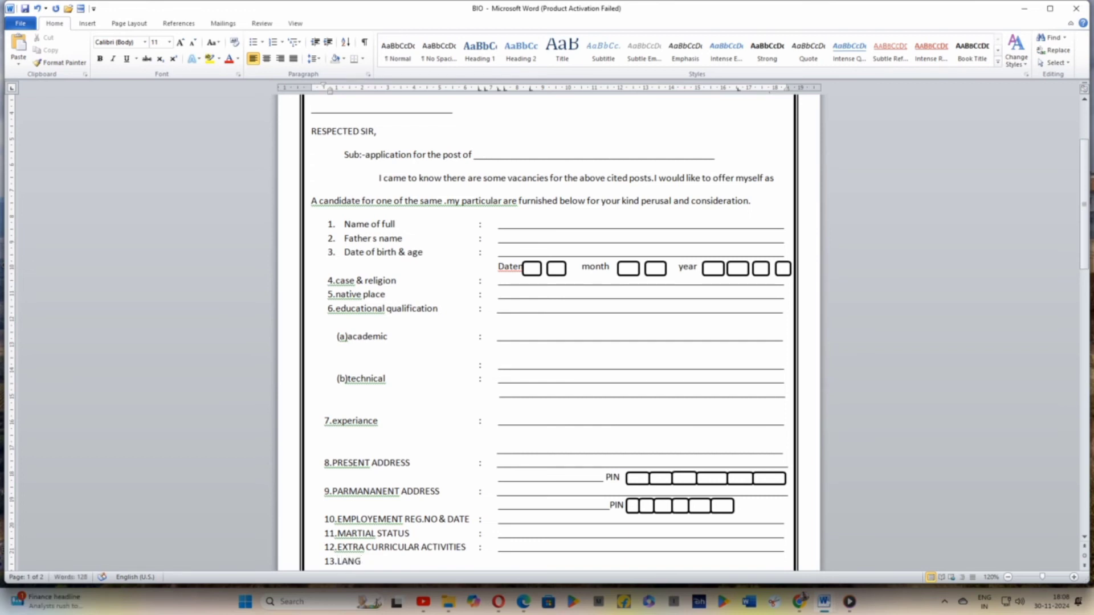
pyautogui.write('UAGE KNOWN')
pyautogui.press('Tab')
pyautogui.write(':')
pyautogui.press('Tab')
pyautogui.write('___________')
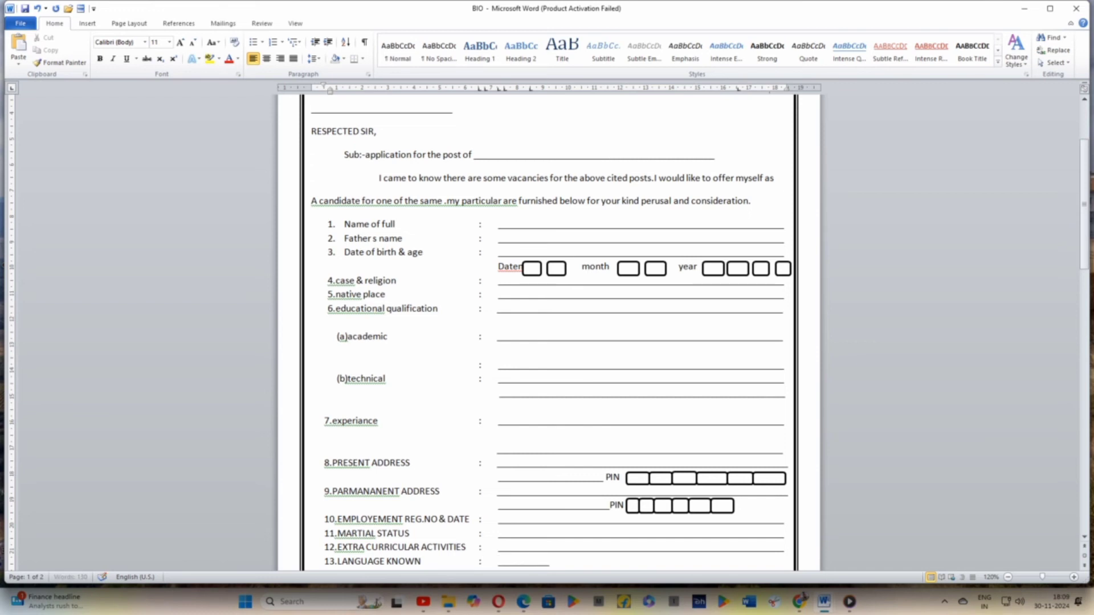
pyautogui.write('_______________________________')
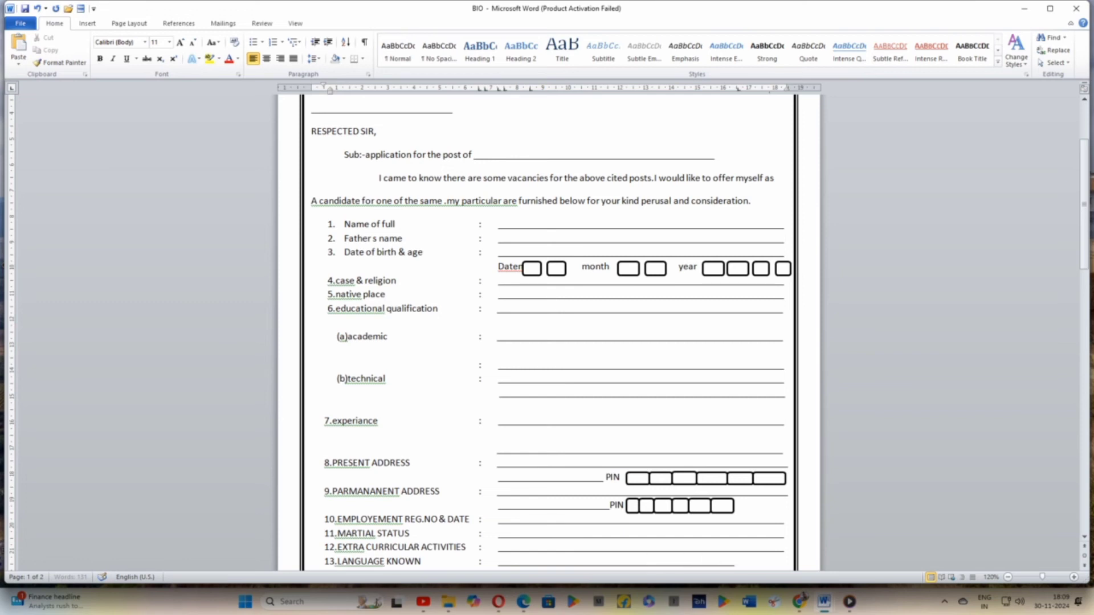
pyautogui.write('__________')
pyautogui.press('Return')
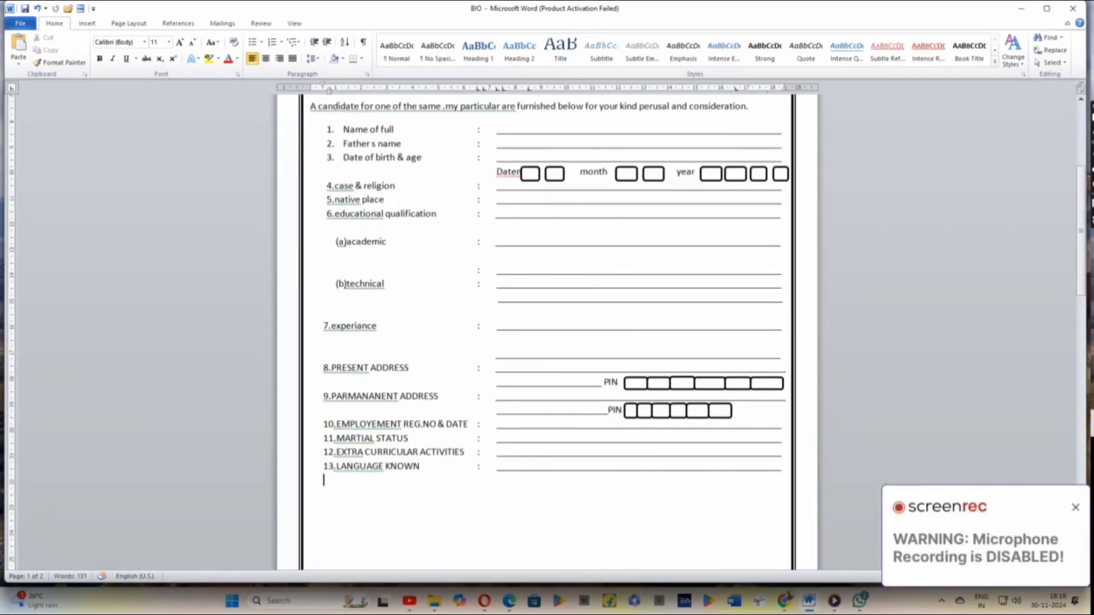
# Step: Dismiss the recorder notification and add item "14.OTHER INFORMATION,IF ANY" with an aligned colon and a full-width underscore answer line
pyautogui.click(1076, 507)
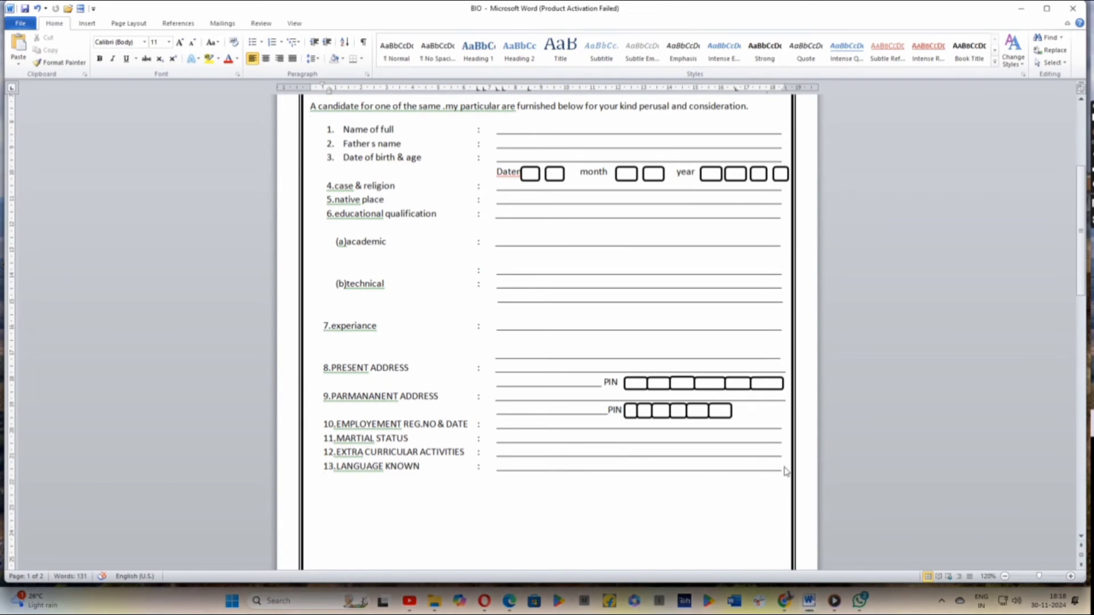
pyautogui.write('14.')
pyautogui.write('OTHER INFO')
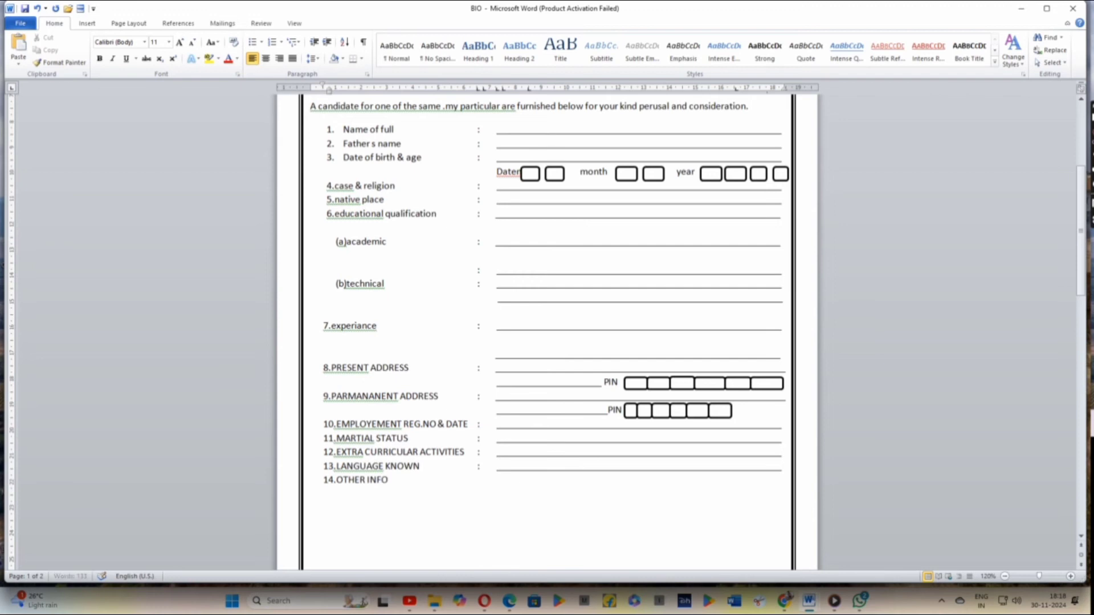
pyautogui.write('RMATION,IF ANY')
pyautogui.press('Tab')
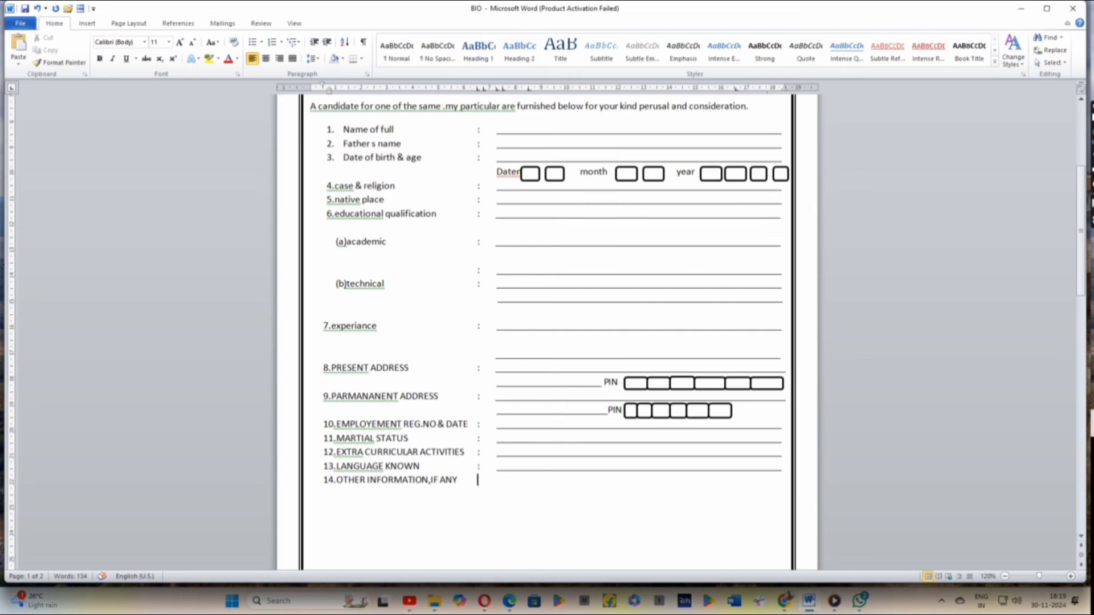
pyautogui.write(':')
pyautogui.press('Tab')
pyautogui.write('_____________________')
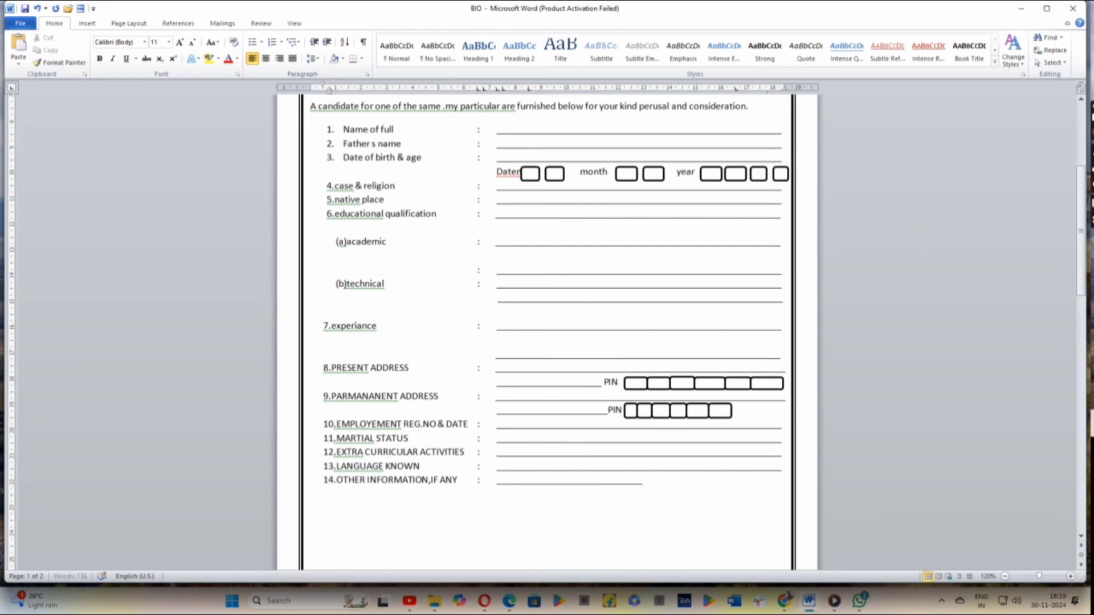
pyautogui.write('____________________________________________________')
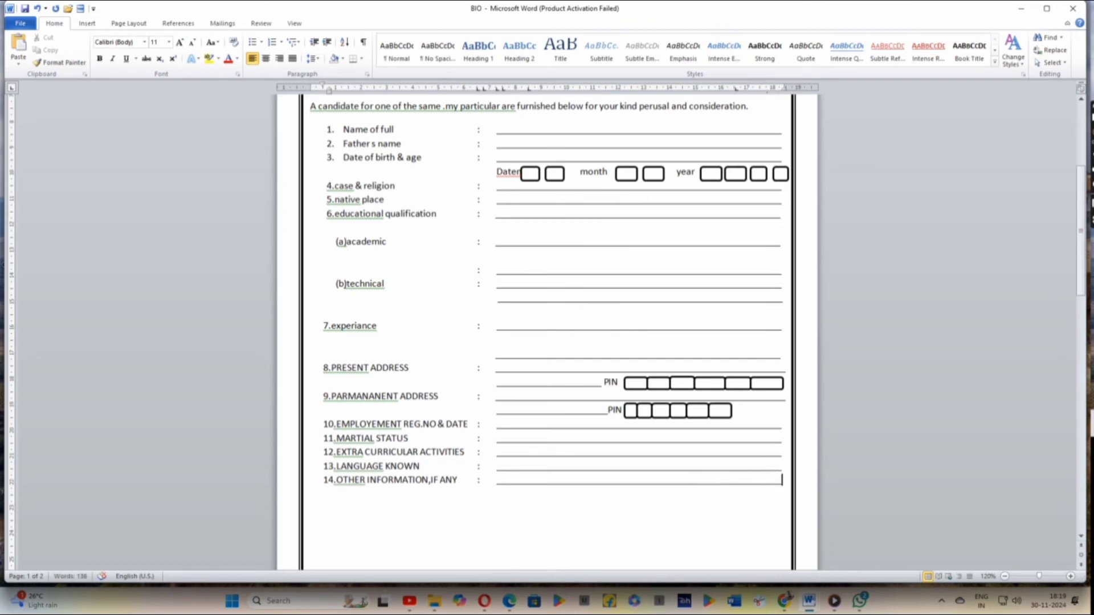
pyautogui.press('Return')
# Step: Switch to File Explorer and open the Captures folder
pyautogui.scroll(1, 775, 470)
pyautogui.scroll(-1, 675, 514)
pyautogui.click(233, 601)
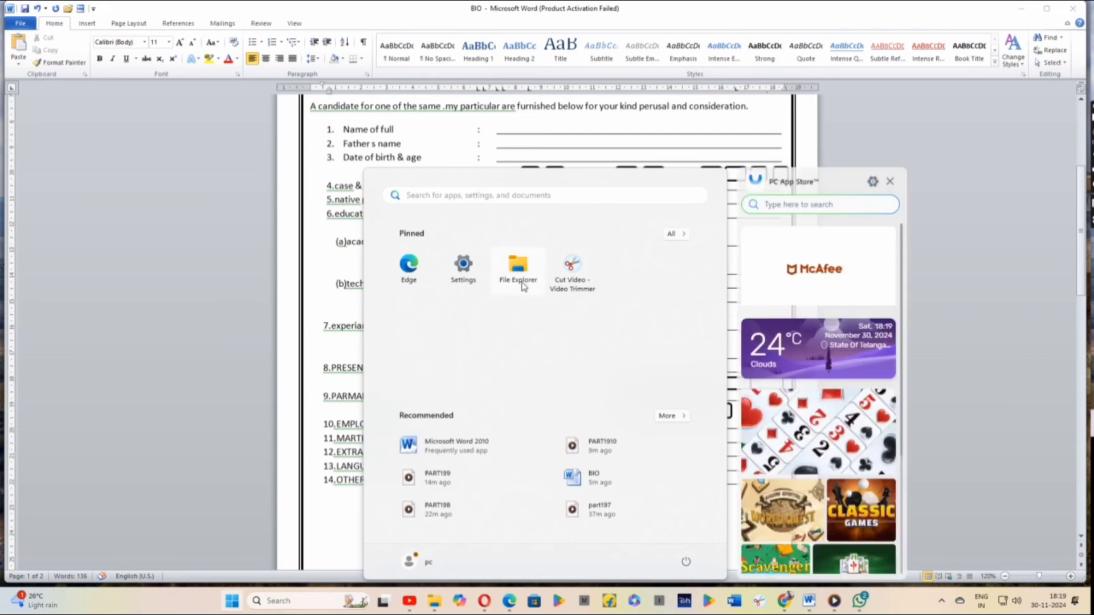
pyautogui.click(520, 268)
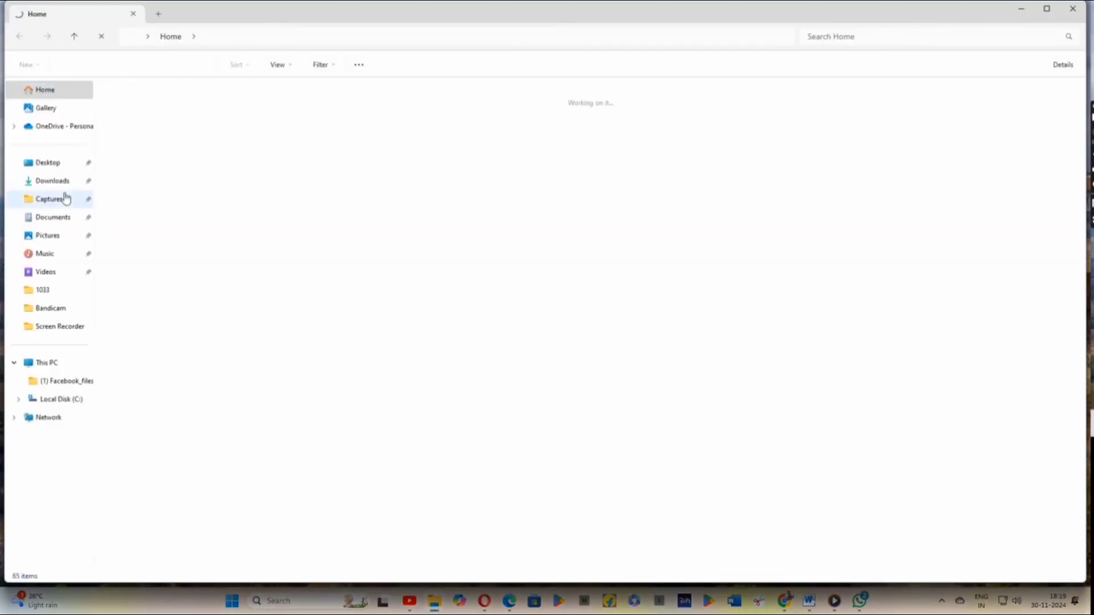
pyautogui.click(66, 198)
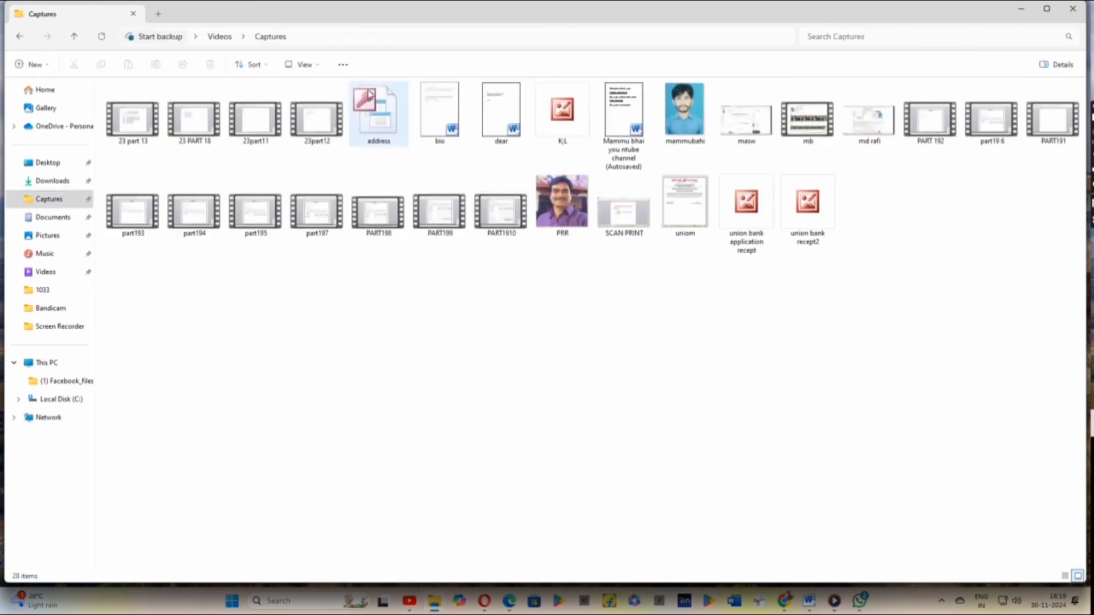
# Step: Open the bio document, copy its closing text from "IN VIEW OF THE ABOVE" to "YOUR FAITHFULLY", and return to the form
pyautogui.click(449, 109)
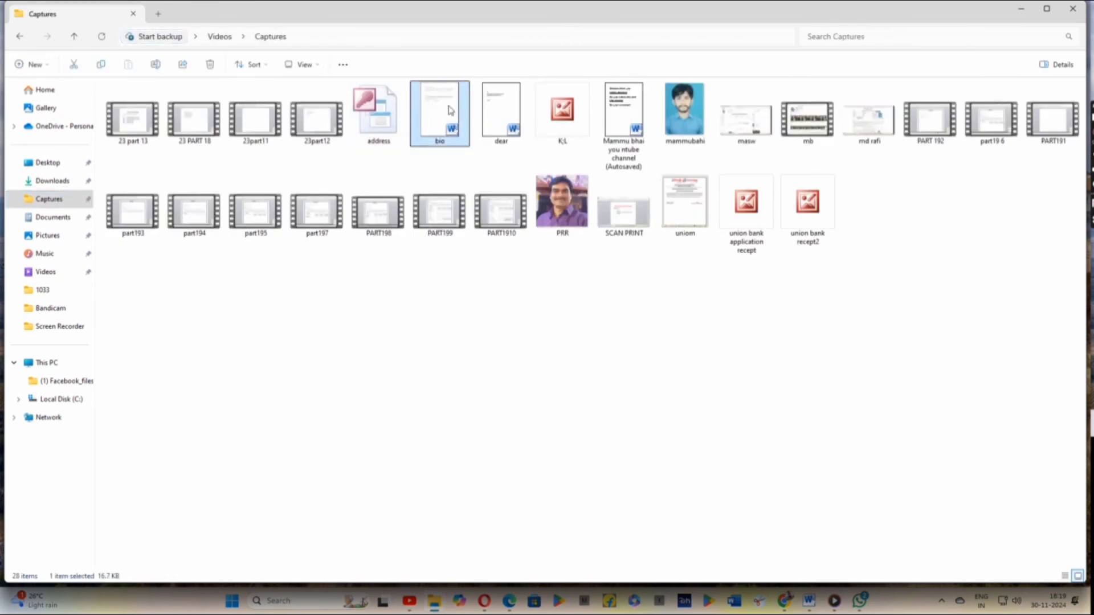
pyautogui.doubleClick(450, 110)
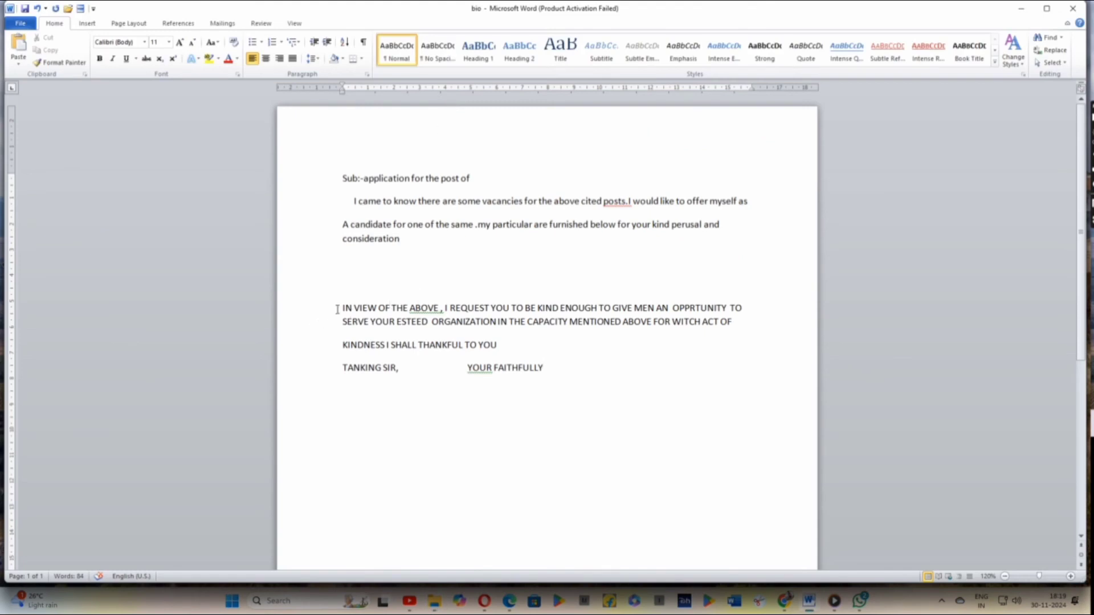
pyautogui.moveTo(338, 309); pyautogui.dragTo(560, 375)
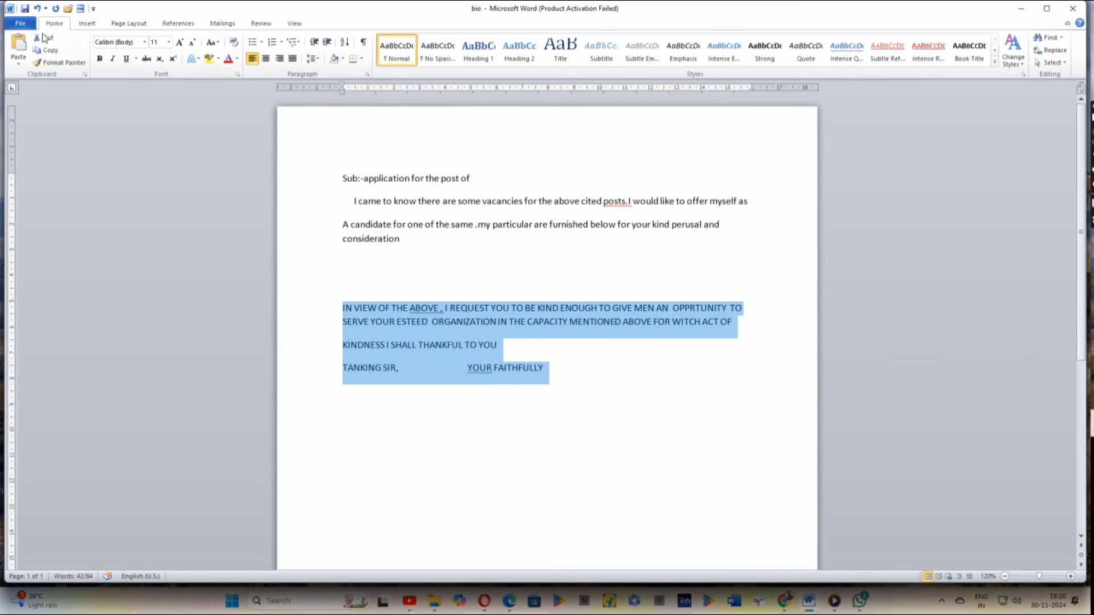
pyautogui.click(46, 52)
pyautogui.click(46, 53)
pyautogui.click(1020, 11)
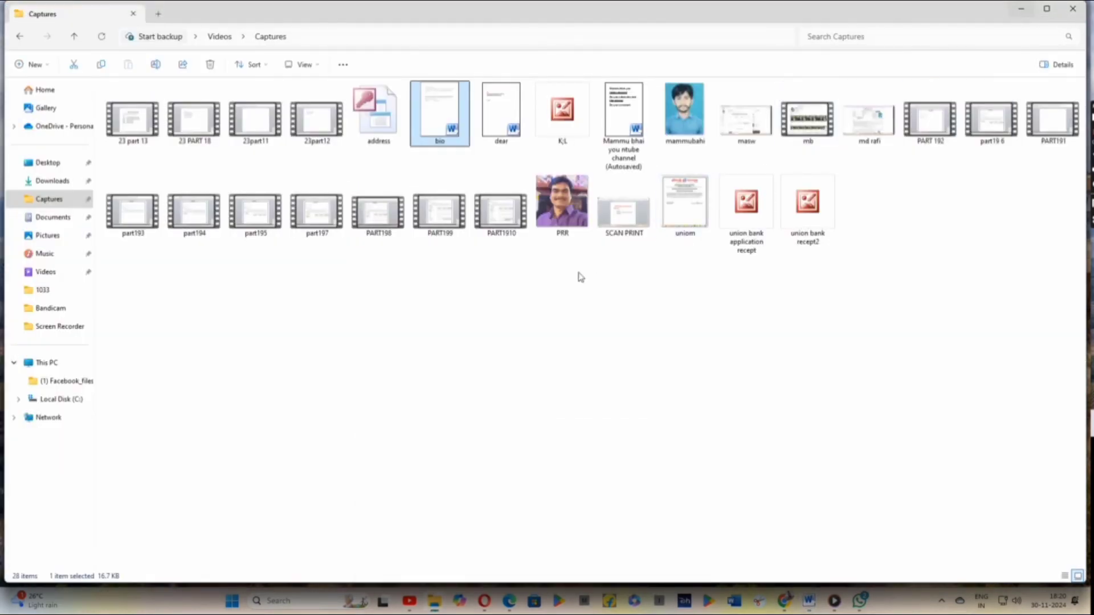
pyautogui.click(1018, 9)
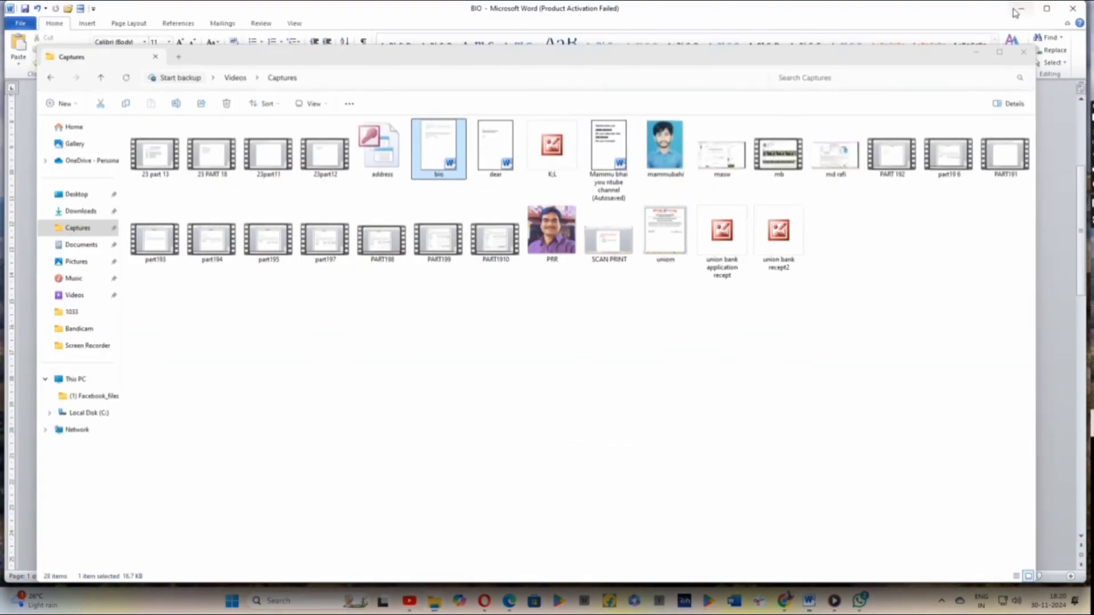
# Step: Start a new line for the closing text, leaving a blank line below item 14
pyautogui.scroll(-2, 636, 371)
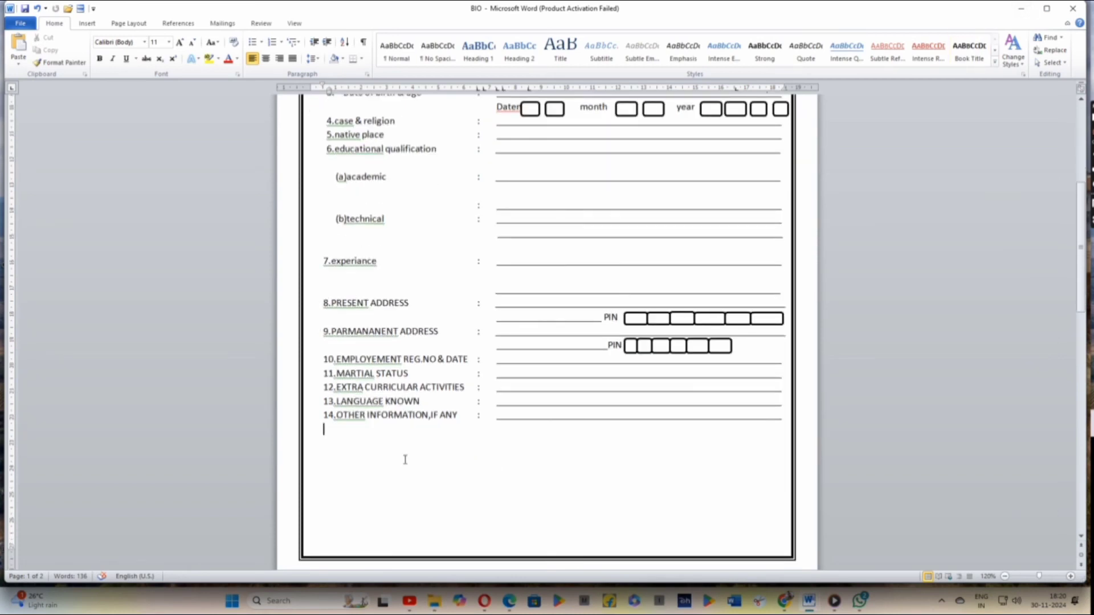
pyautogui.press('Return')
pyautogui.press('Tab')
pyautogui.press('BackSpace')
pyautogui.press('BackSpace')
# Step: Try to paste the copied closing text below item 14
pyautogui.click(22, 63)
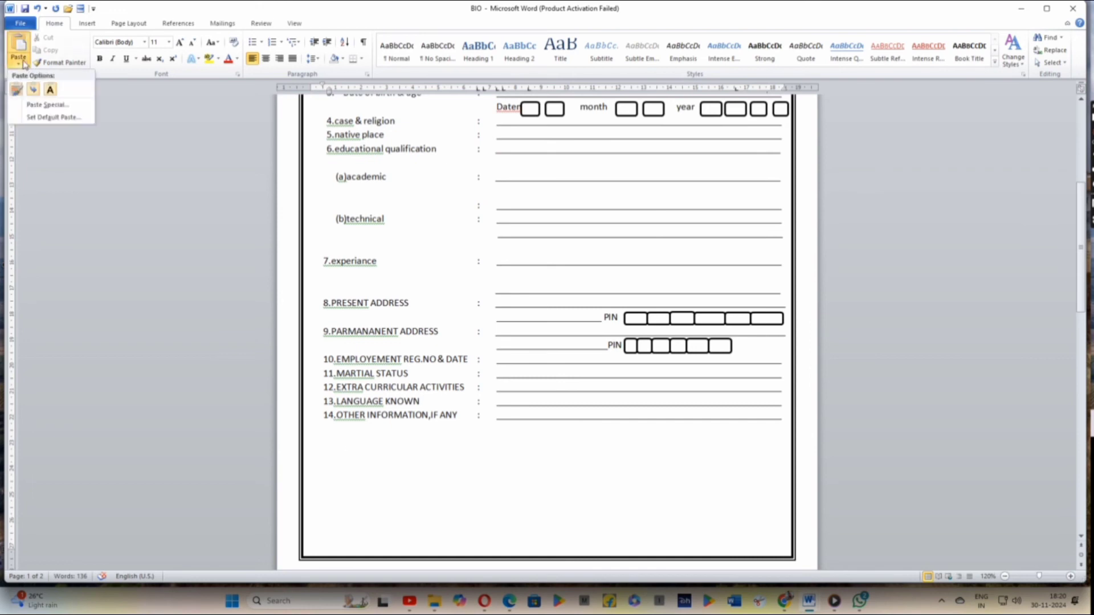
pyautogui.click(24, 65)
pyautogui.click(24, 65)
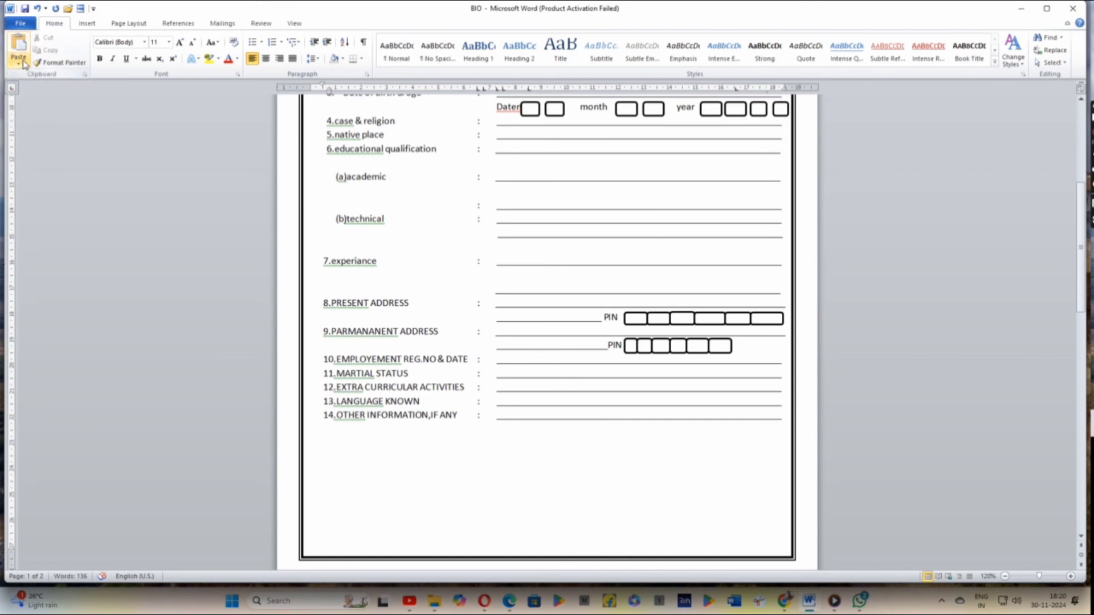
pyautogui.click(24, 64)
pyautogui.click(24, 64)
pyautogui.click(24, 64)
pyautogui.click(24, 64)
pyautogui.click(17, 63)
pyautogui.click(17, 64)
# Step: Reopen the bio document from the Captures folder, copy the closing text again, and paste it below item 14 of the form
pyautogui.click(232, 600)
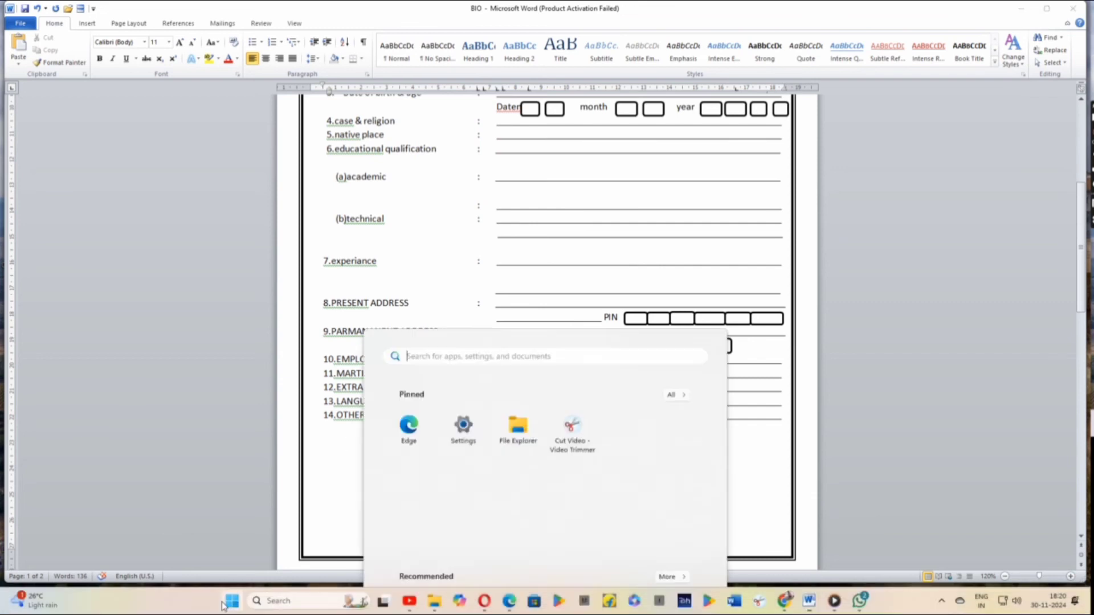
pyautogui.click(519, 272)
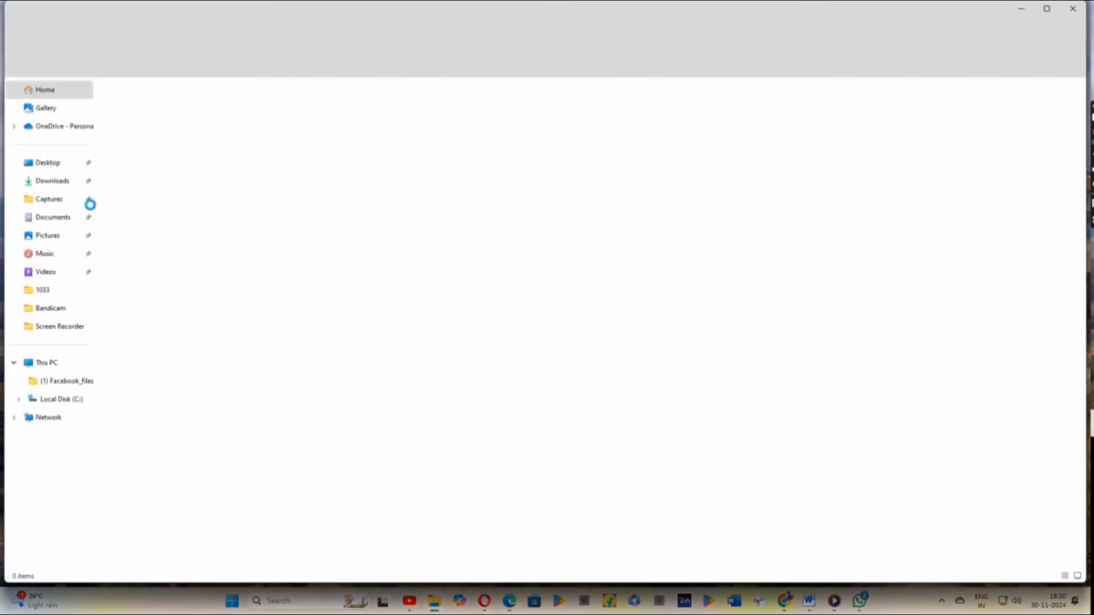
pyautogui.click(62, 205)
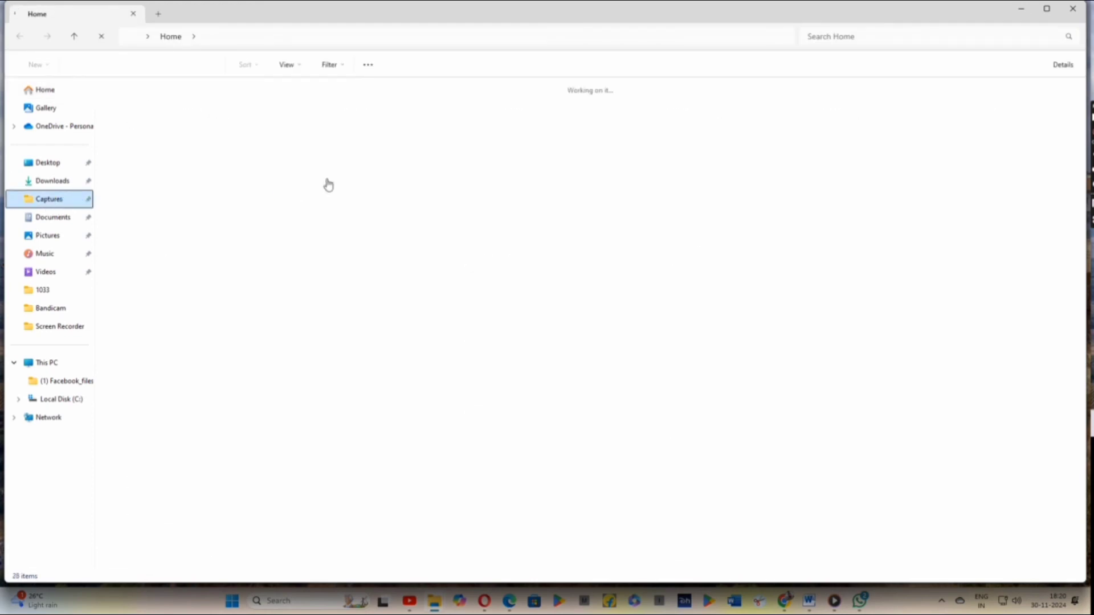
pyautogui.click(452, 132)
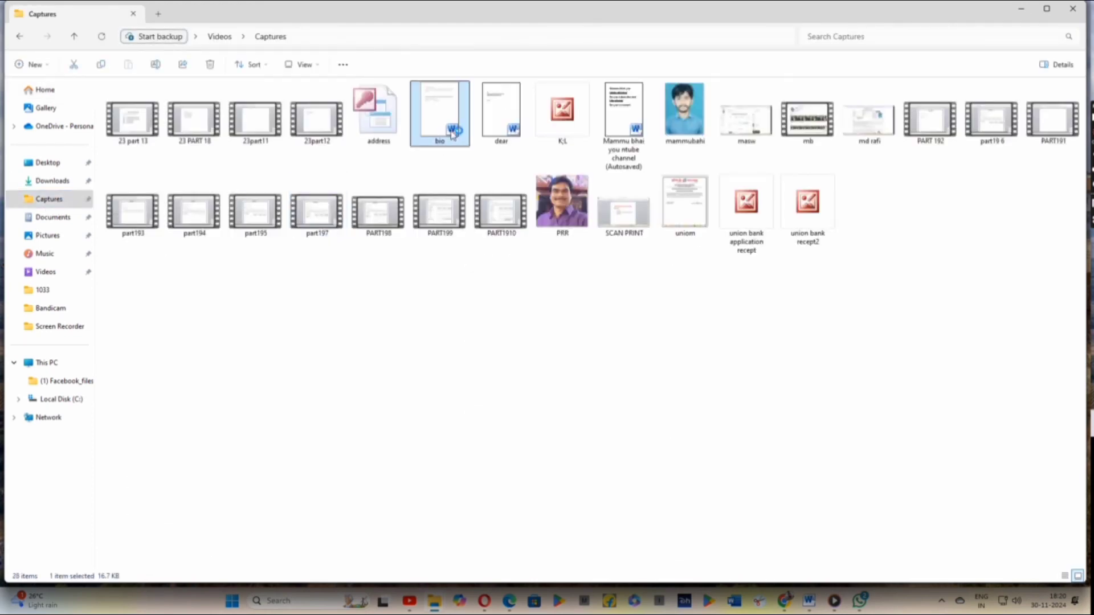
pyautogui.doubleClick(452, 132)
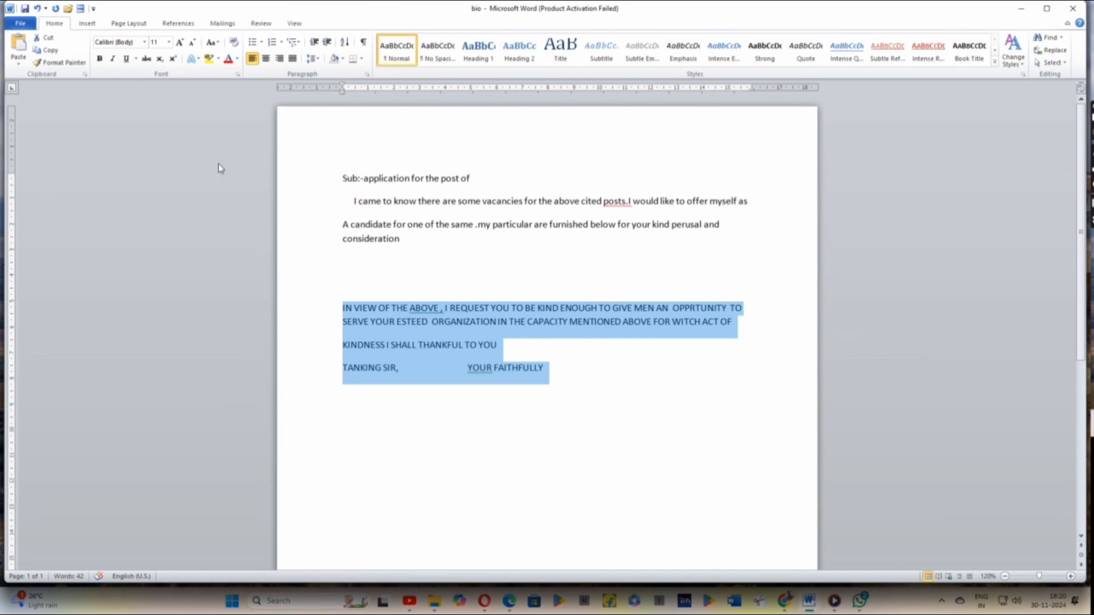
pyautogui.click(49, 53)
pyautogui.click(1016, 10)
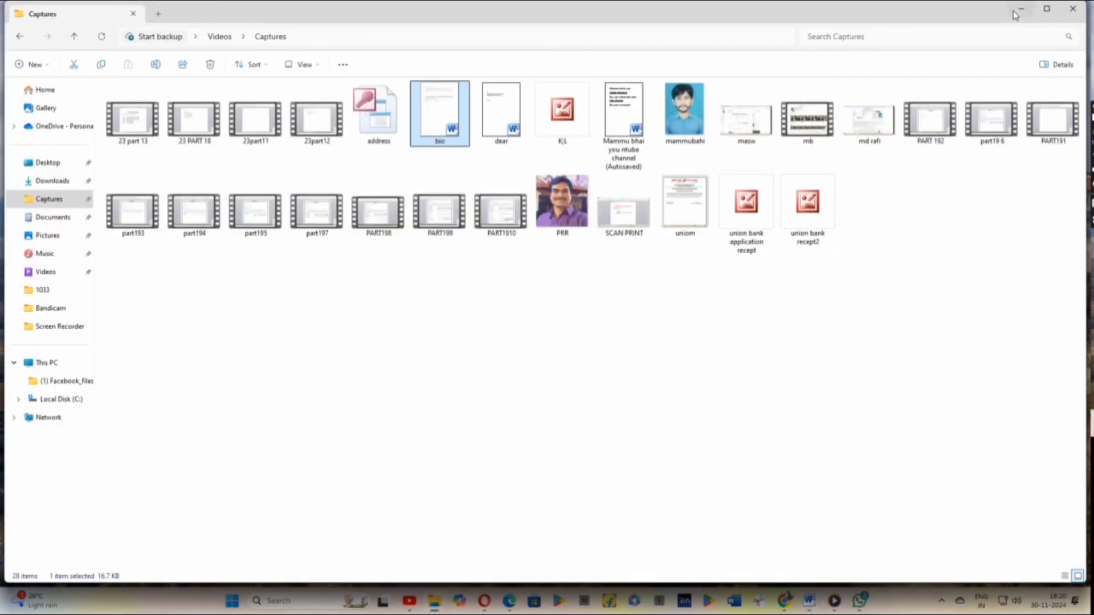
pyautogui.click(1013, 10)
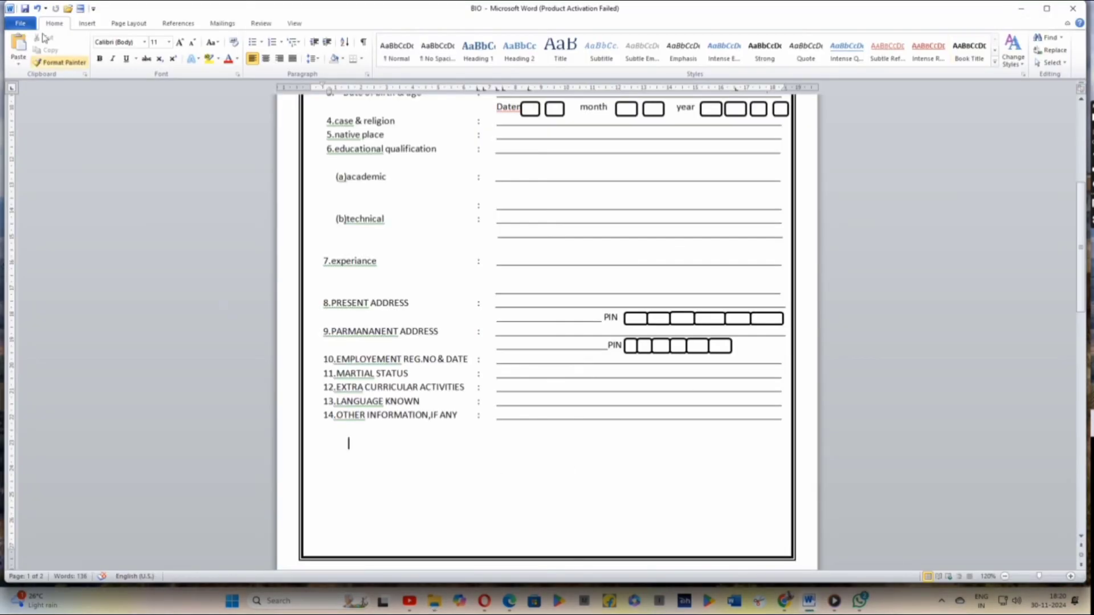
pyautogui.click(19, 43)
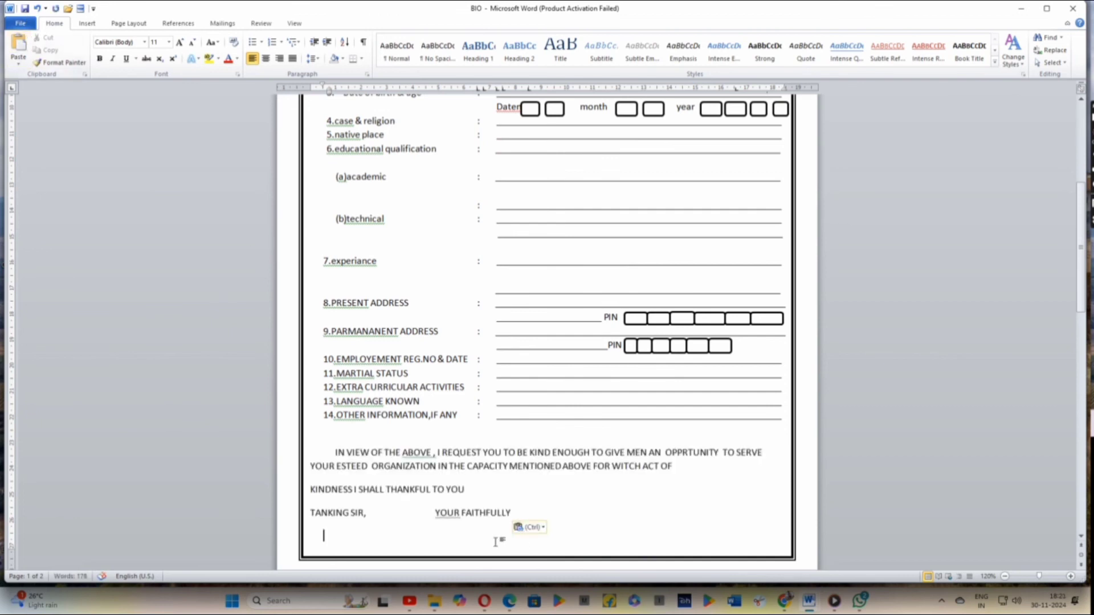
# Step: Move "YOUR FAITHFULLY" toward the right edge of the "TANKING SIR," line and add a comma after it
pyautogui.click(471, 489)
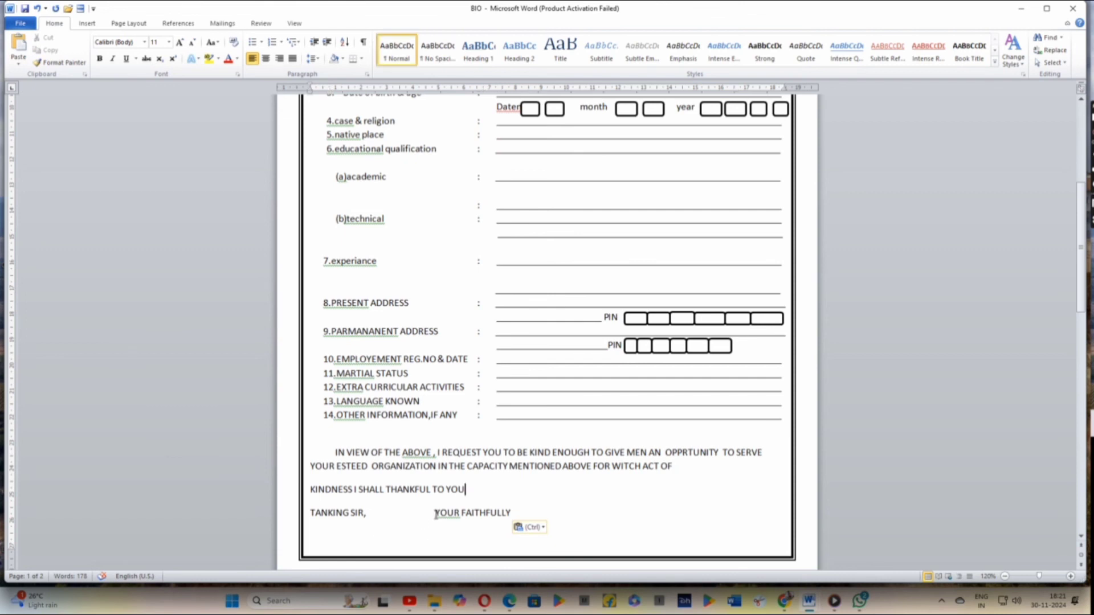
pyautogui.moveTo(437, 513); pyautogui.dragTo(494, 515)
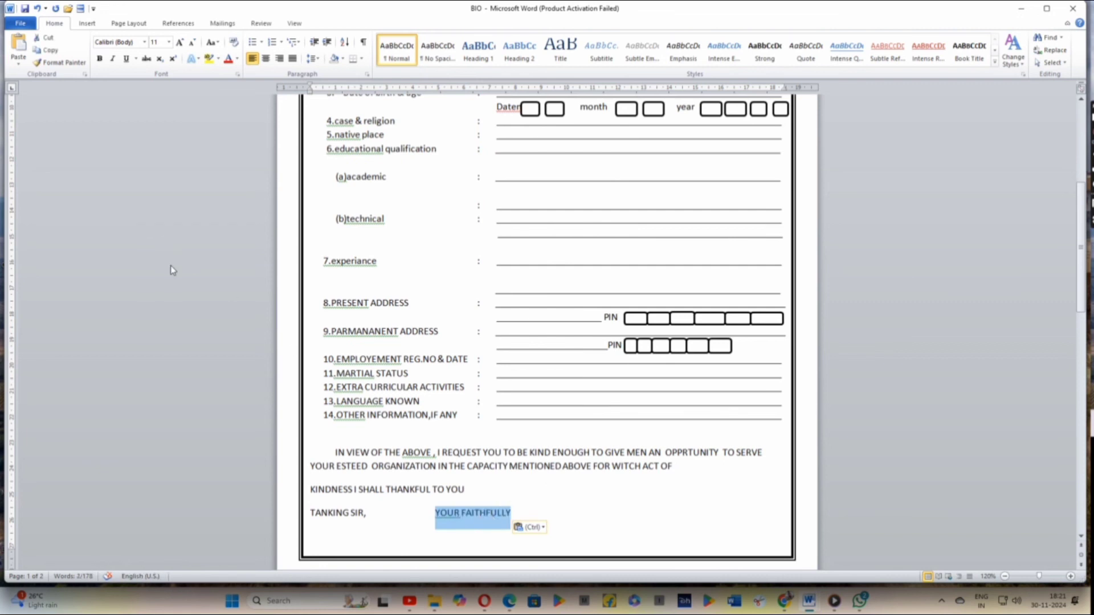
pyautogui.click(42, 51)
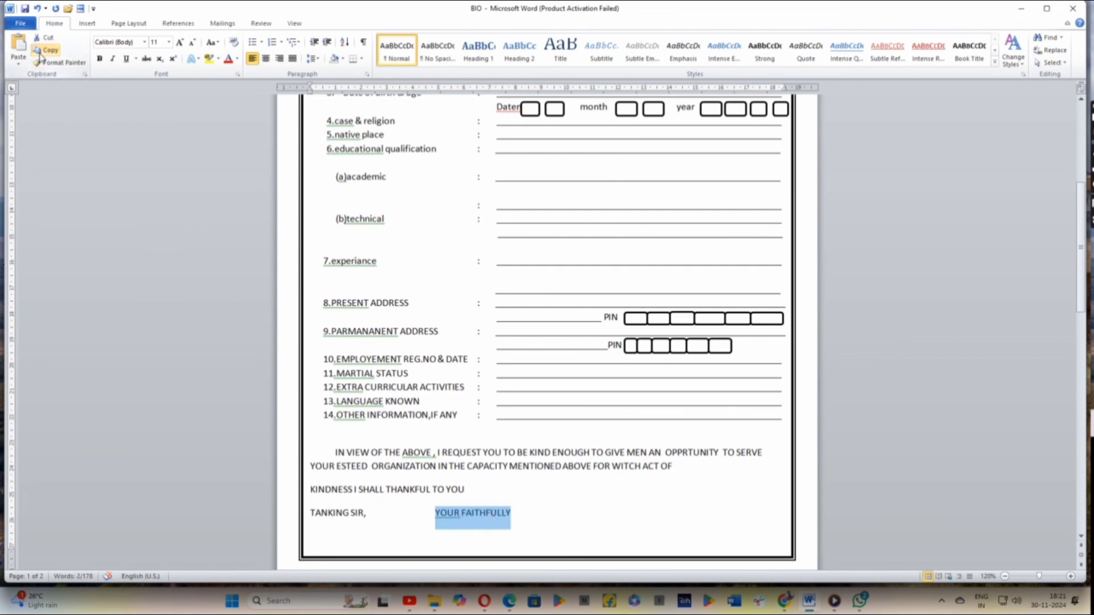
pyautogui.press('Delete')
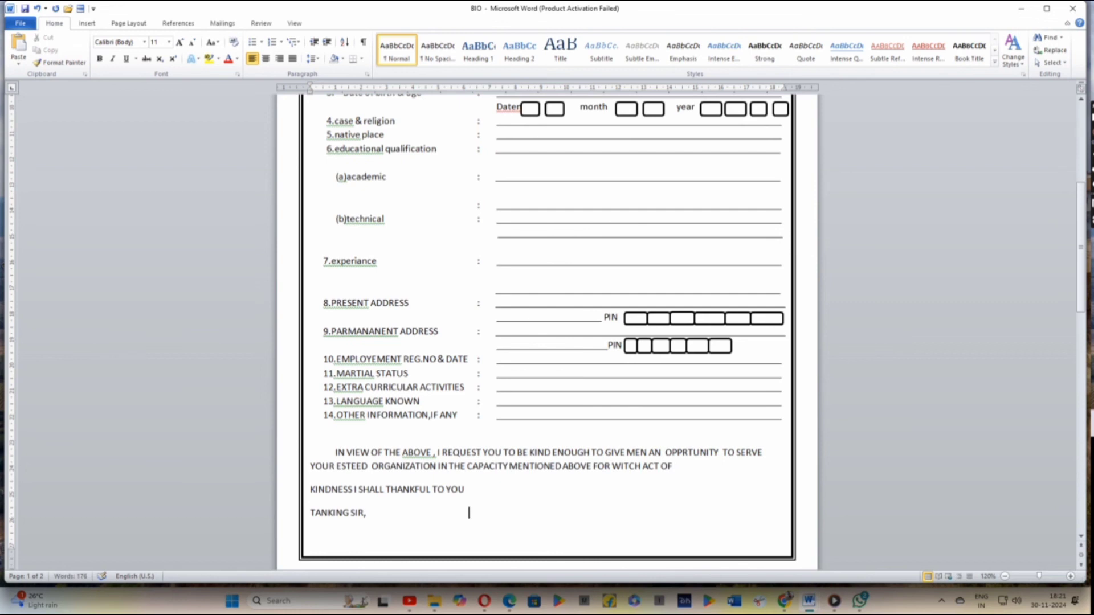
pyautogui.press('Tab')
pyautogui.press('Tab')
pyautogui.press('Tab')
pyautogui.press('Tab')
pyautogui.click(16, 50)
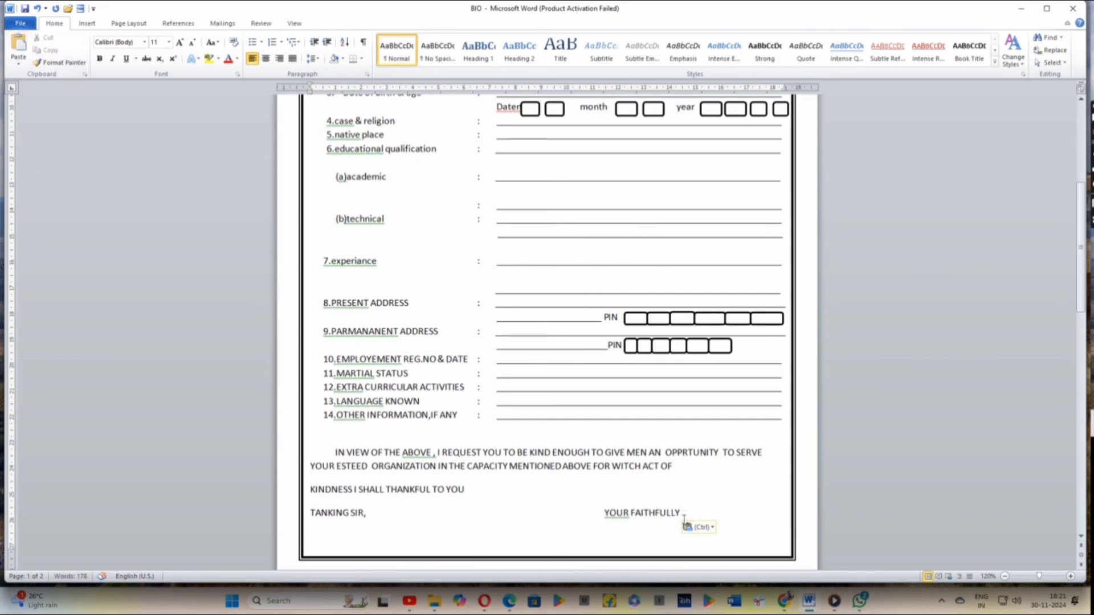
pyautogui.write(',')
# Step: Add a "Place" label with an underscore blank on a new line below "TANKING SIR,", in front of "YOUR FAITHFULLY,"
pyautogui.click(380, 513)
pyautogui.press('Return')
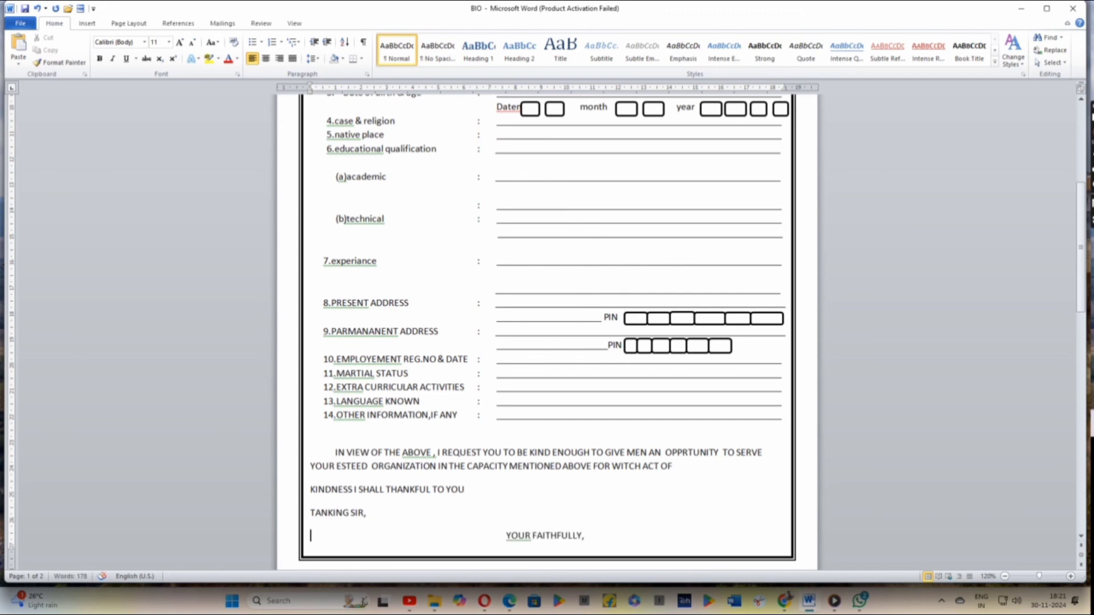
pyautogui.write('place')
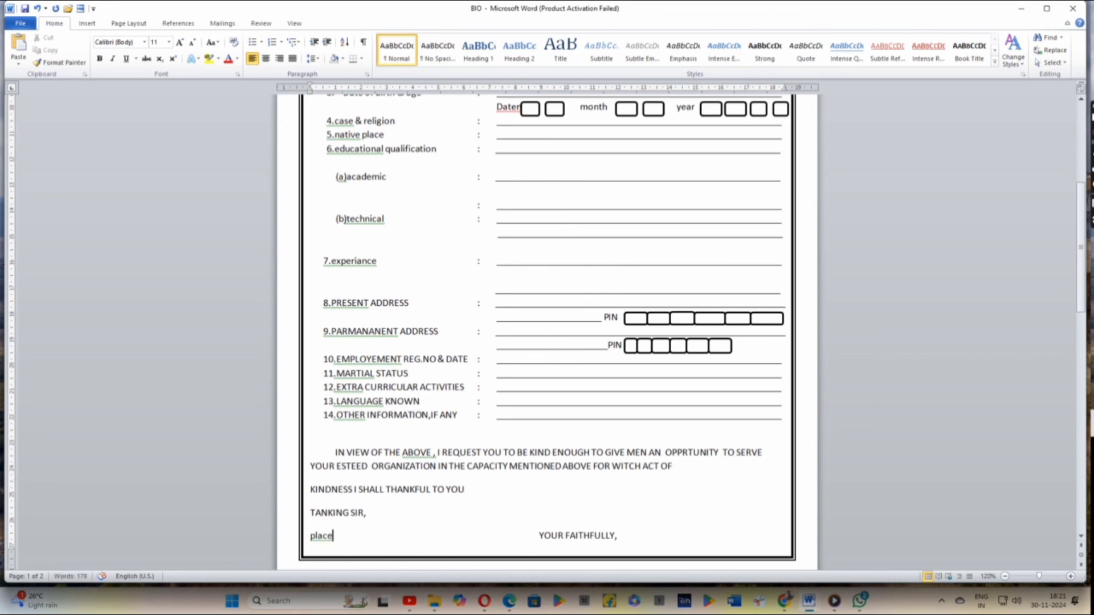
pyautogui.write('_______')
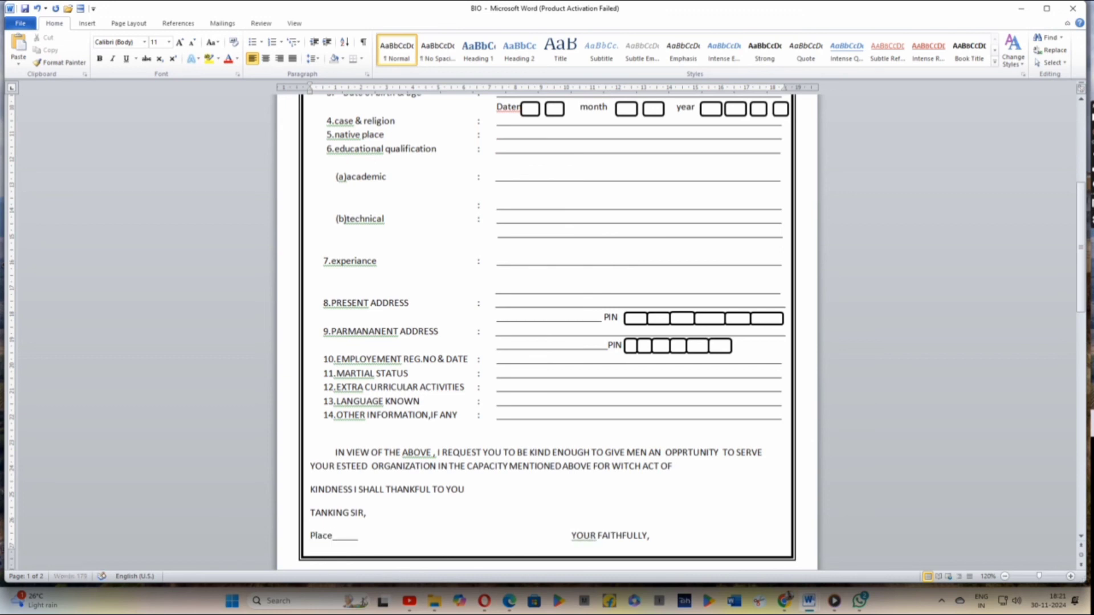
pyautogui.write('-_')
pyautogui.press('BackSpace')
pyautogui.press('BackSpace')
pyautogui.write('_________')
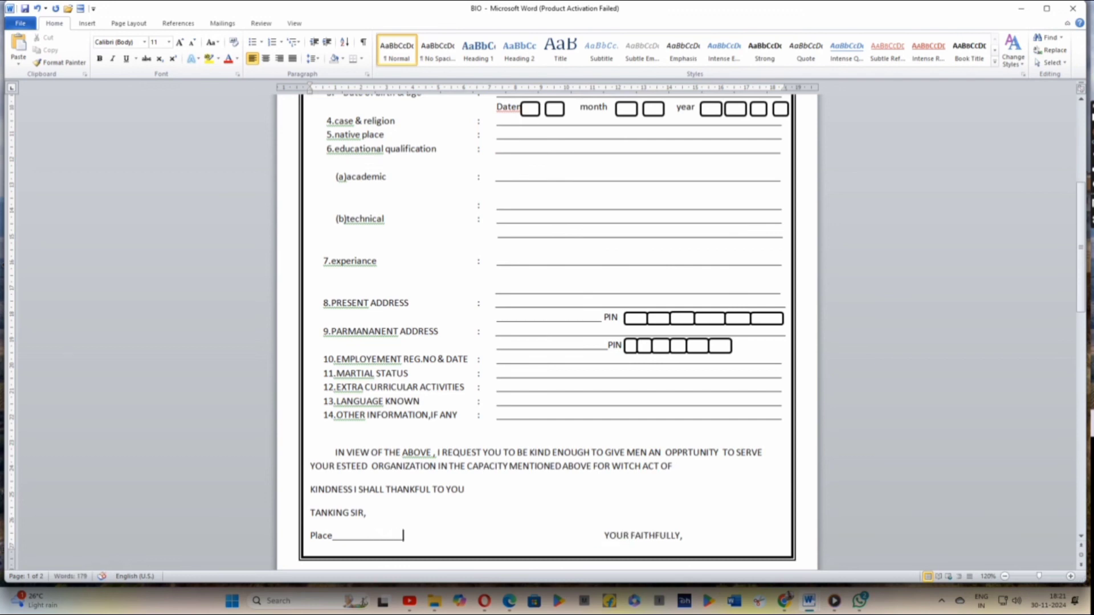
# Step: Add a "Date" label on a new line below Place, with an underscore blank of matching length
pyautogui.press('Return')
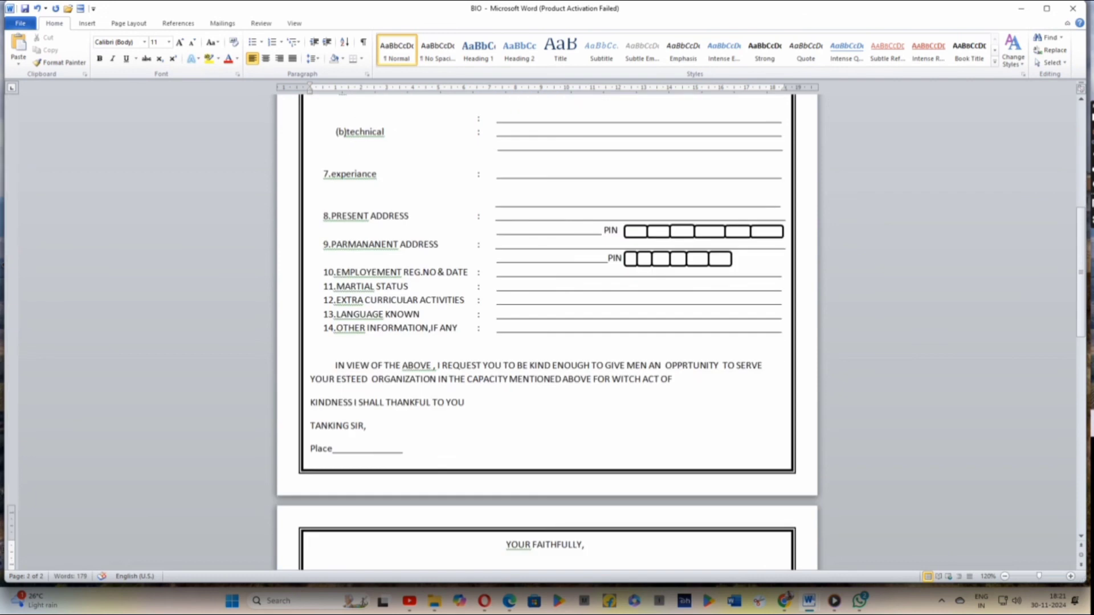
pyautogui.write('da')
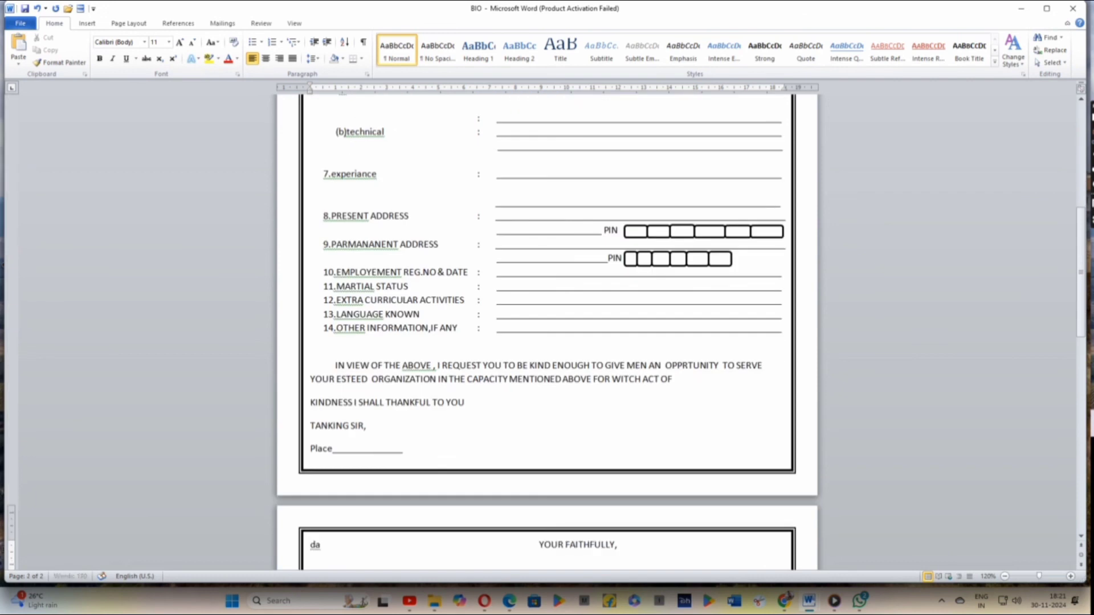
pyautogui.write('te___________')
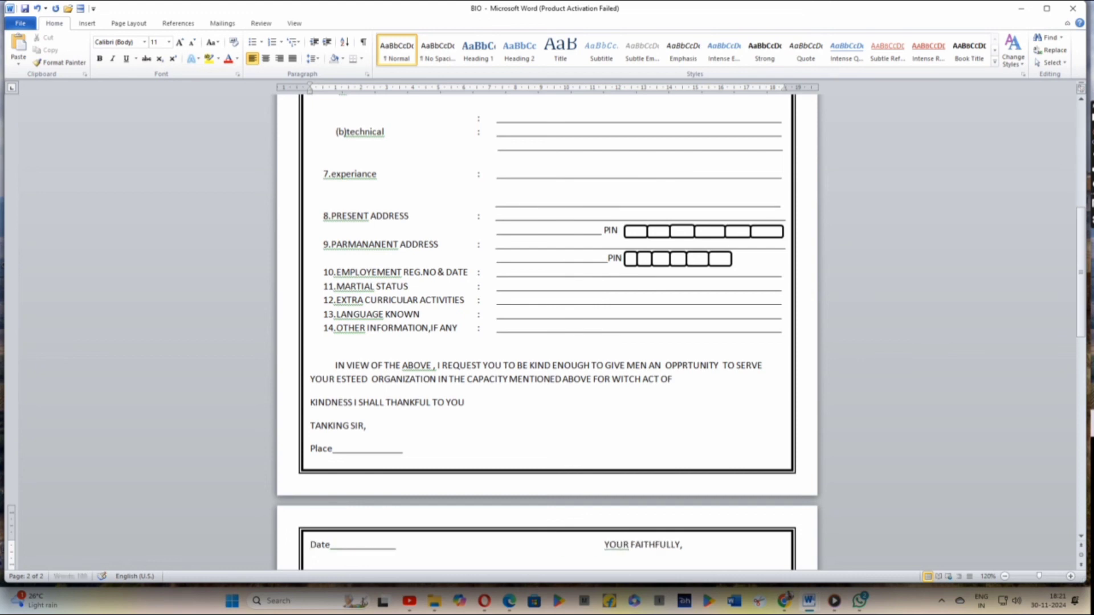
pyautogui.write('_-')
pyautogui.press('BackSpace')
pyautogui.scroll(-1, 725, 558)
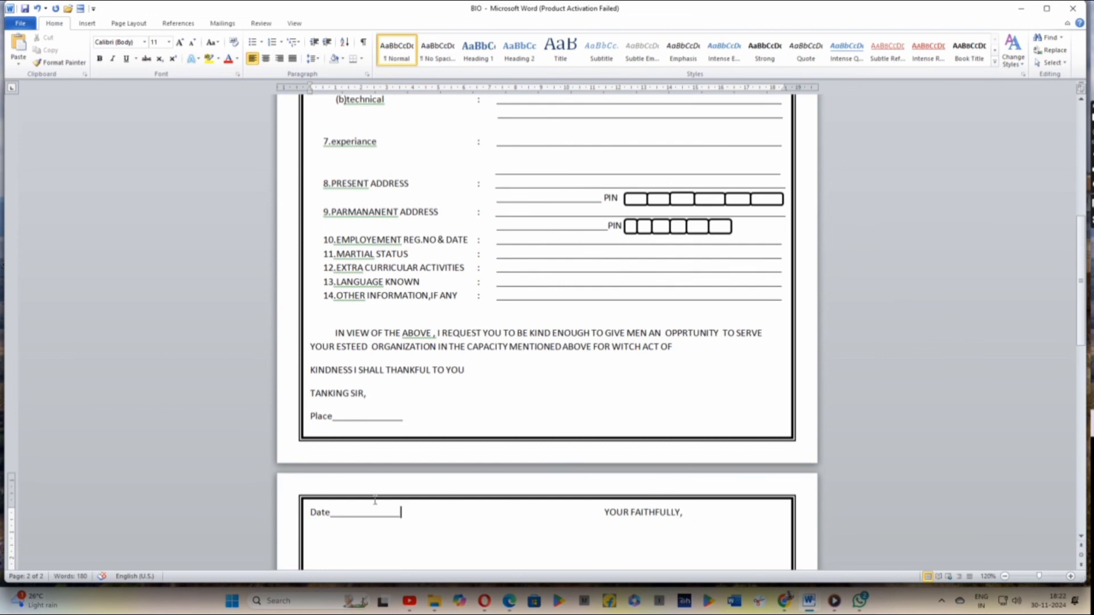
# Step: Move "YOUR FAITHFULLY," onto its own line below Date and accept turning on Sticky Keys
pyautogui.press('Return')
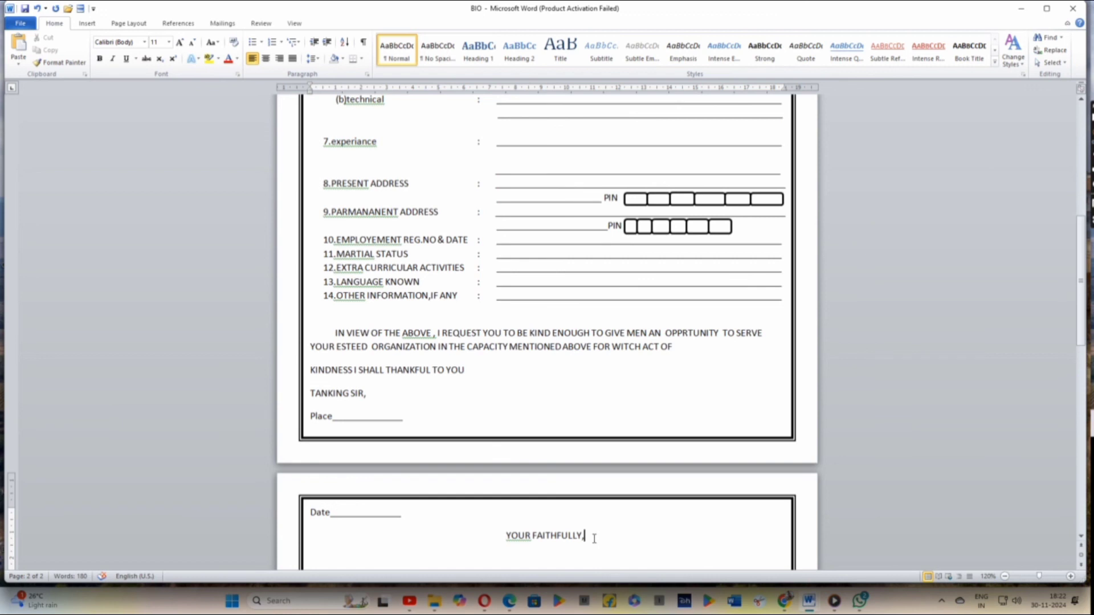
pyautogui.click(502, 535)
pyautogui.press('shift')
pyautogui.press('shift')
pyautogui.press('shift')
pyautogui.press('shift')
pyautogui.press('shift')
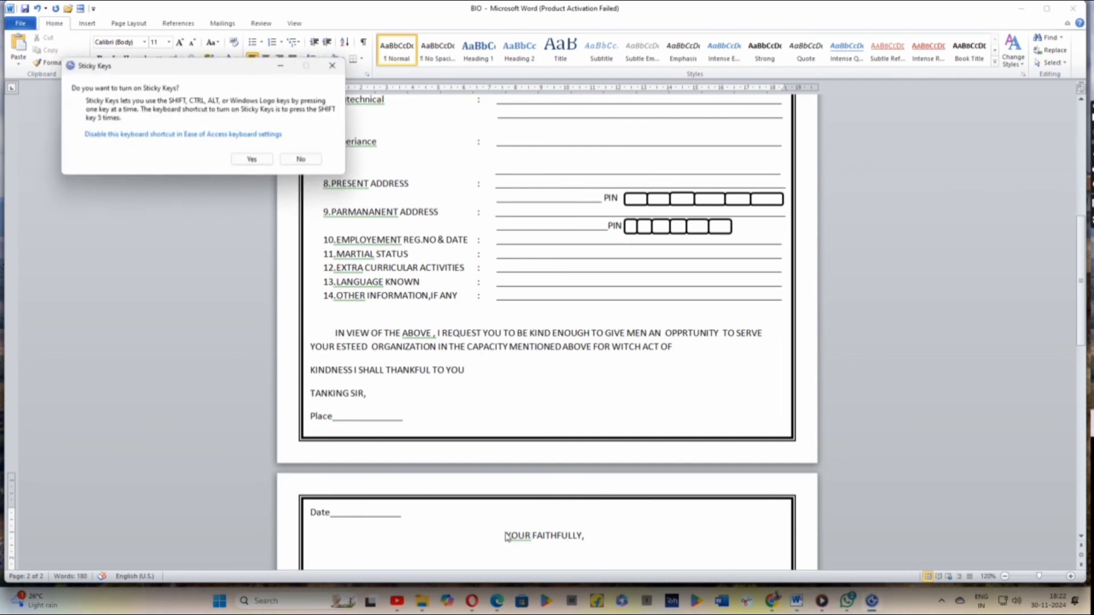
pyautogui.click(504, 536)
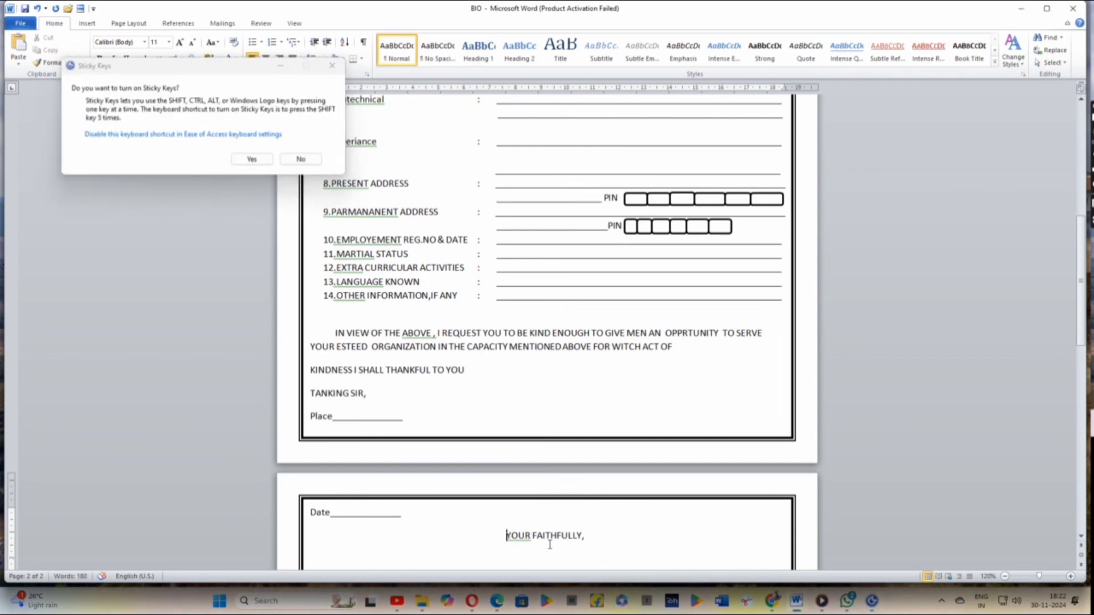
pyautogui.click(246, 160)
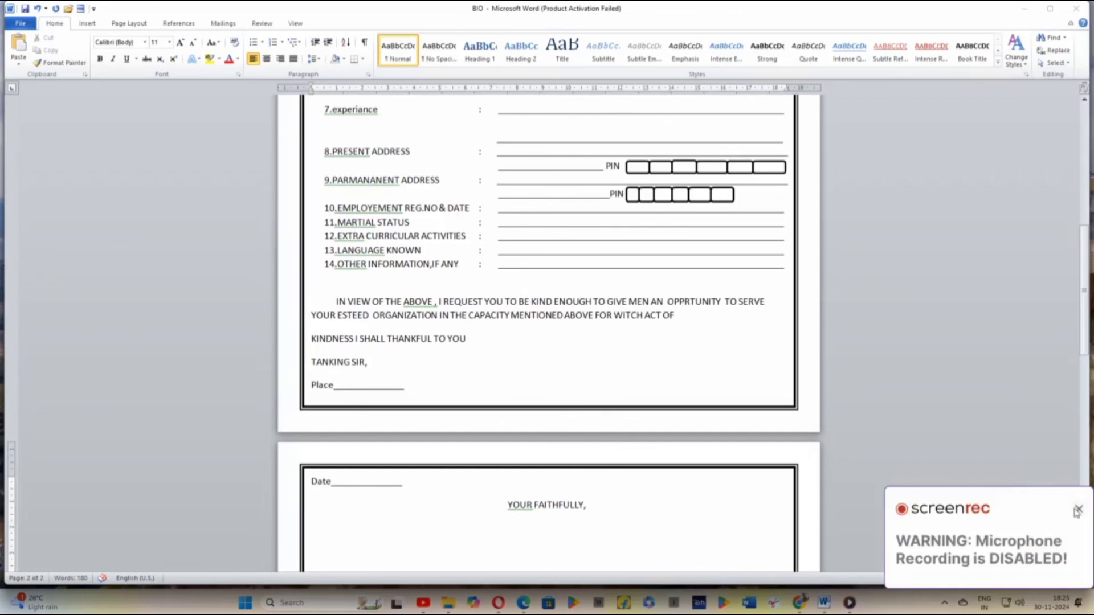
# Step: Cut "YOUR FAITHFULLY," from its place on the line below Date and paste it closer to the right page border
pyautogui.click(509, 506)
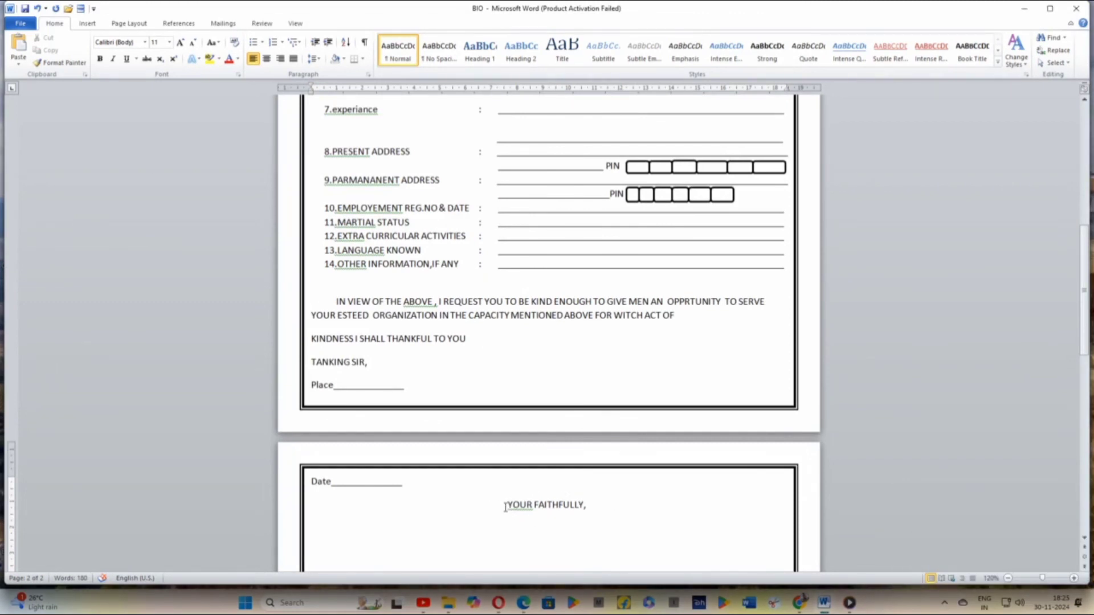
pyautogui.moveTo(509, 506); pyautogui.dragTo(603, 508)
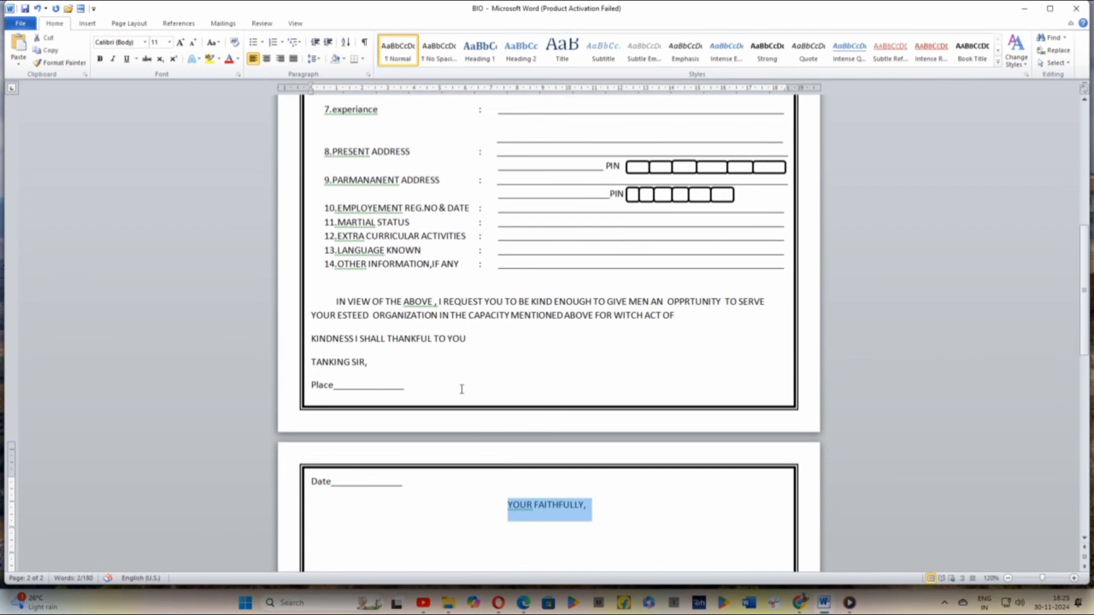
pyautogui.click(59, 52)
pyautogui.press('Delete')
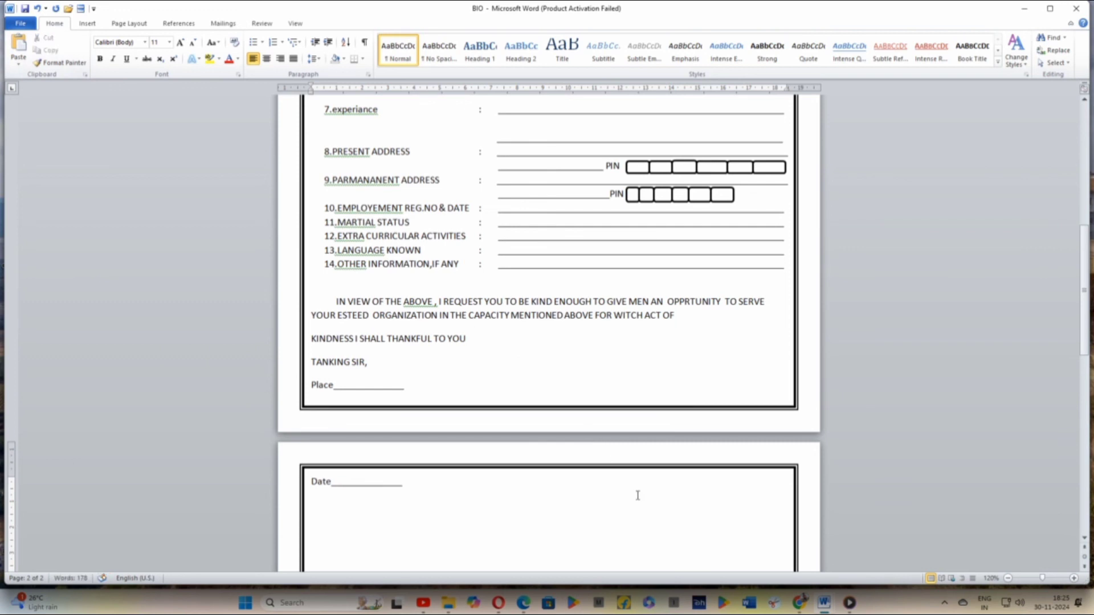
pyautogui.press('BackSpace')
pyautogui.click(20, 59)
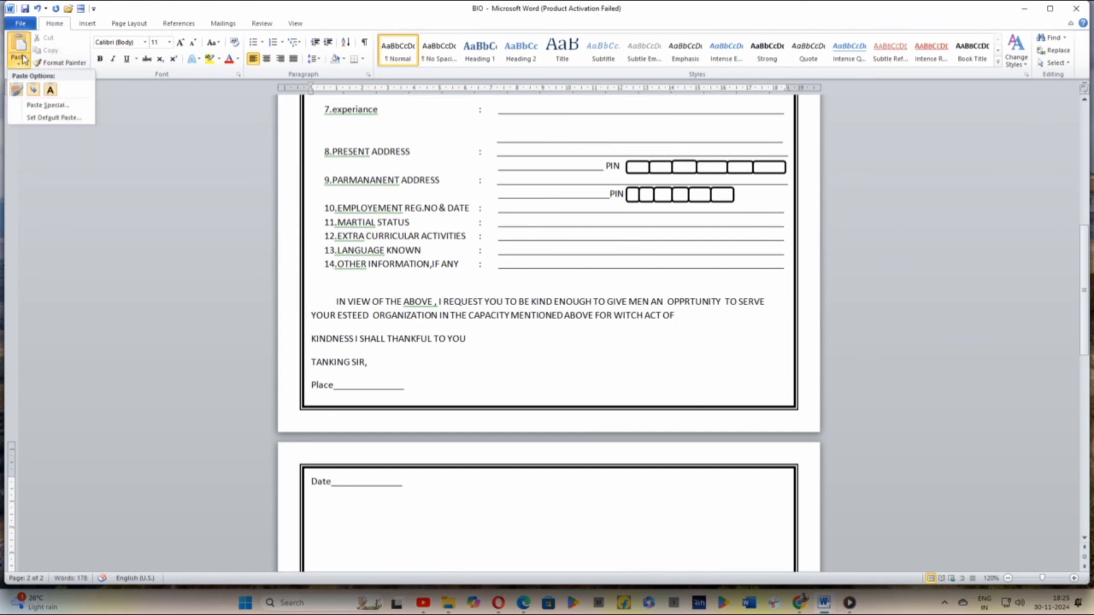
pyautogui.click(21, 58)
pyautogui.click(22, 58)
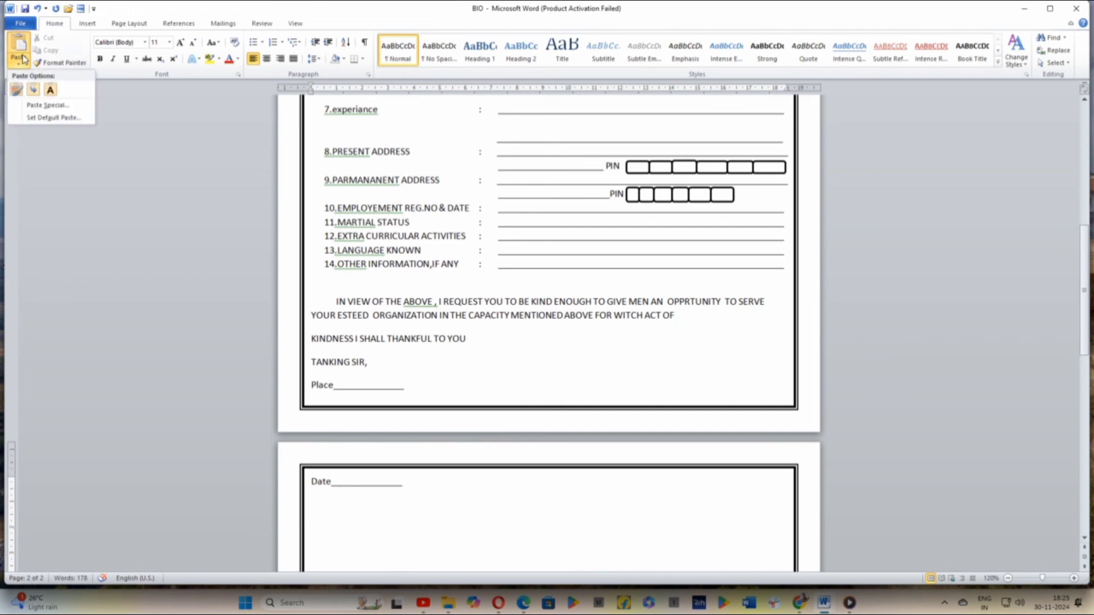
pyautogui.click(35, 91)
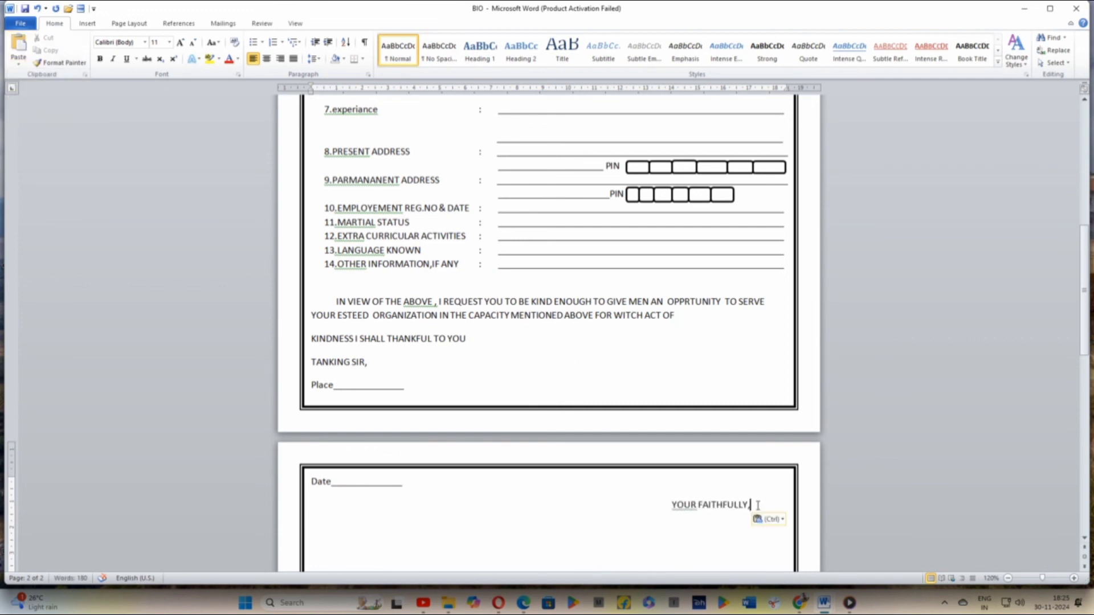
# Step: Add a long underscore signature blank enclosed in parentheses on a new line beneath "YOUR FAITHFULLY,"
pyautogui.press('Return')
pyautogui.press('Tab')
pyautogui.write('(________')
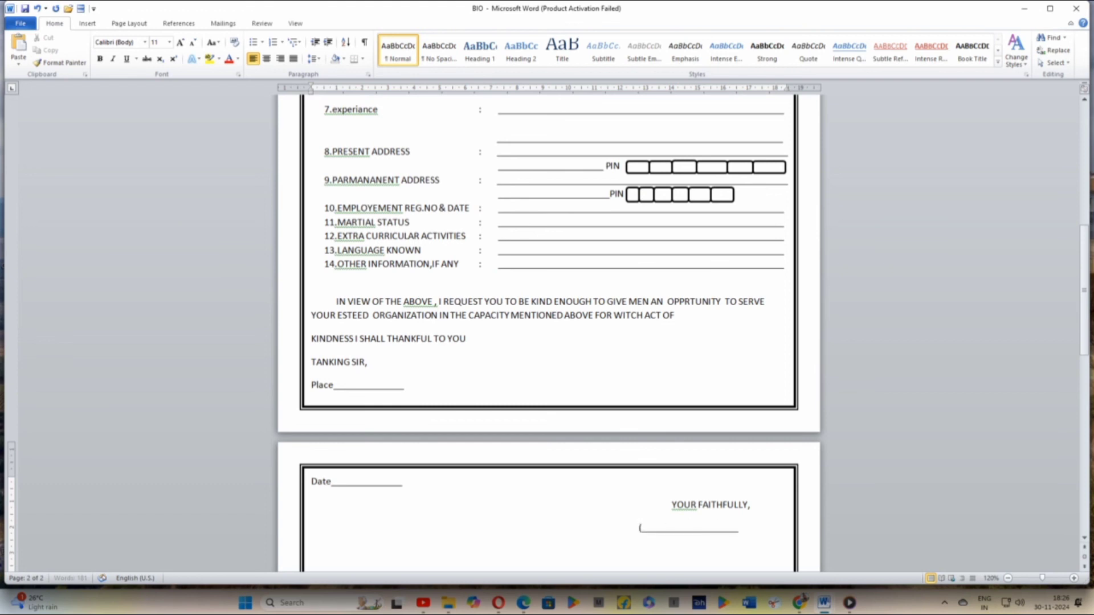
pyautogui.write('______')
pyautogui.scroll(-1, 653, 468)
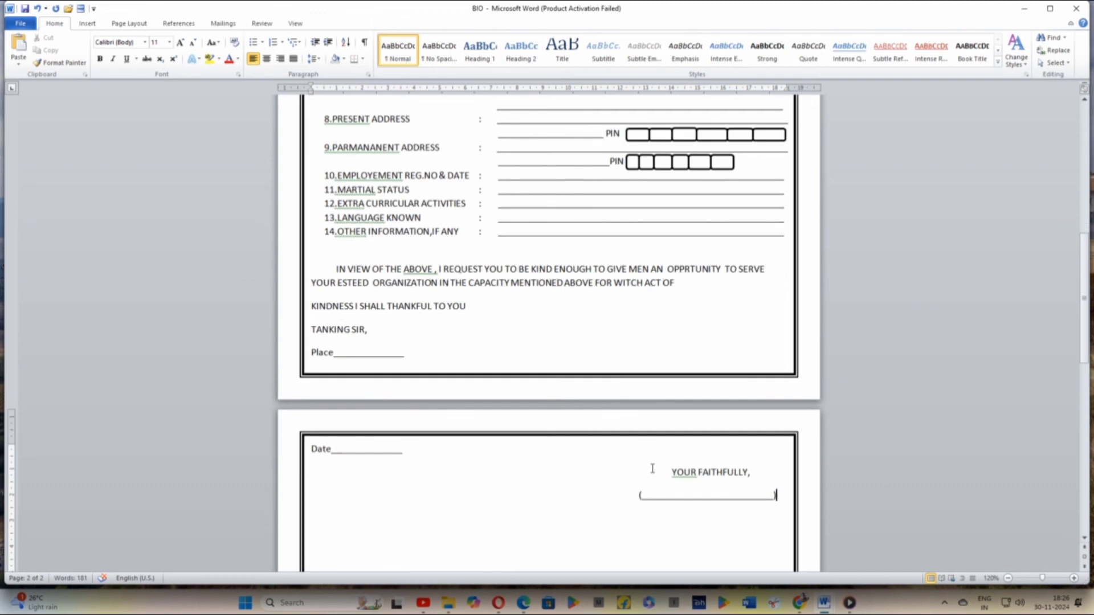
# Step: Run the spelling and grammar check on the whole form, ignoring every flagged item once until the check finishes
pyautogui.scroll(15, 652, 468)
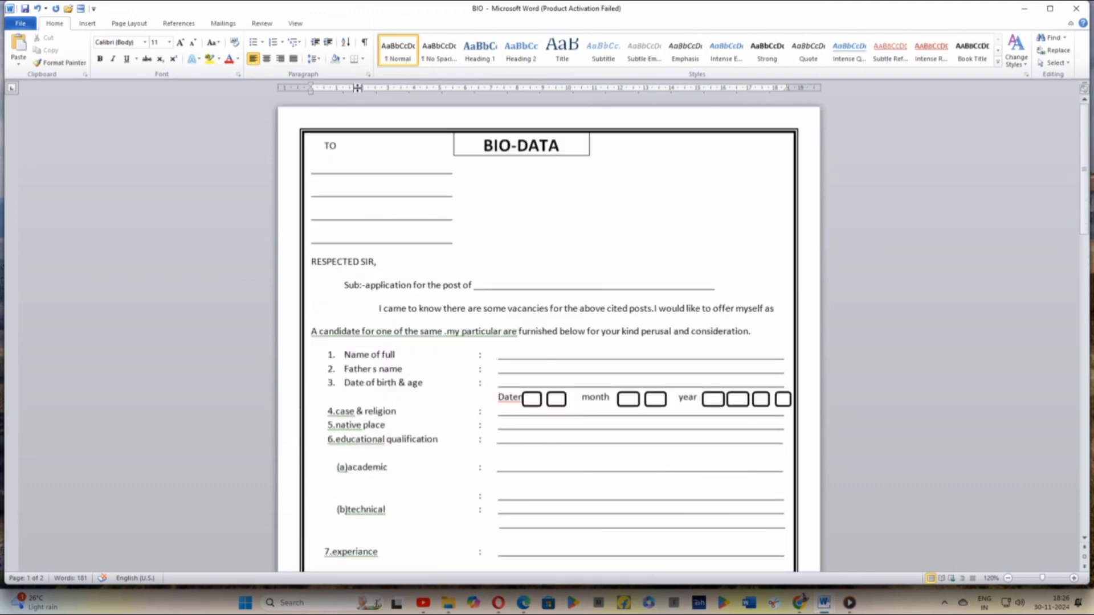
pyautogui.click(263, 24)
pyautogui.click(33, 64)
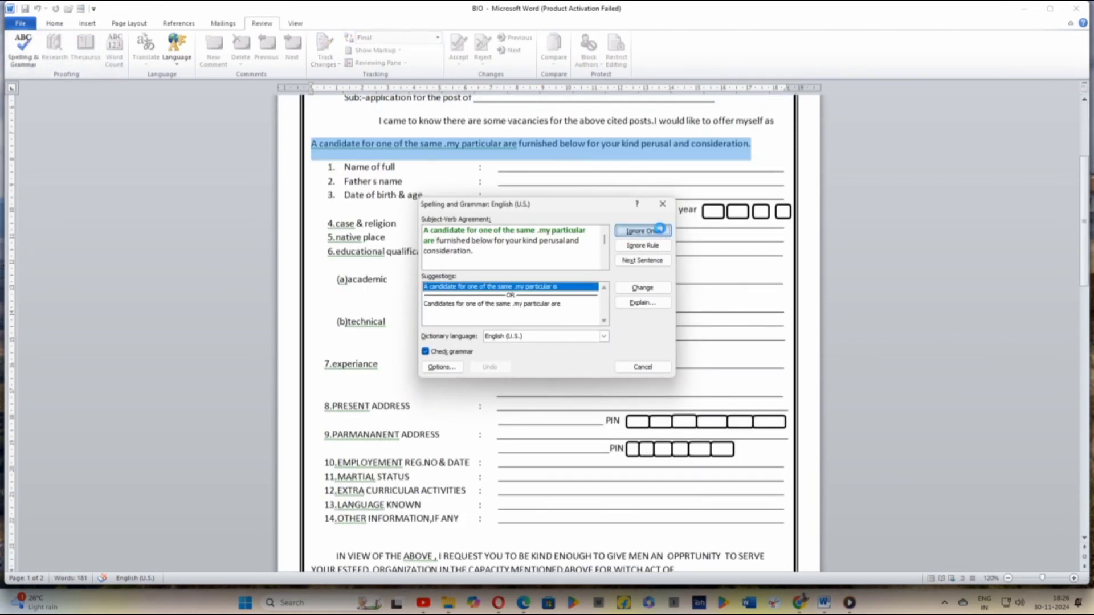
pyautogui.click(661, 232)
pyautogui.click(661, 232)
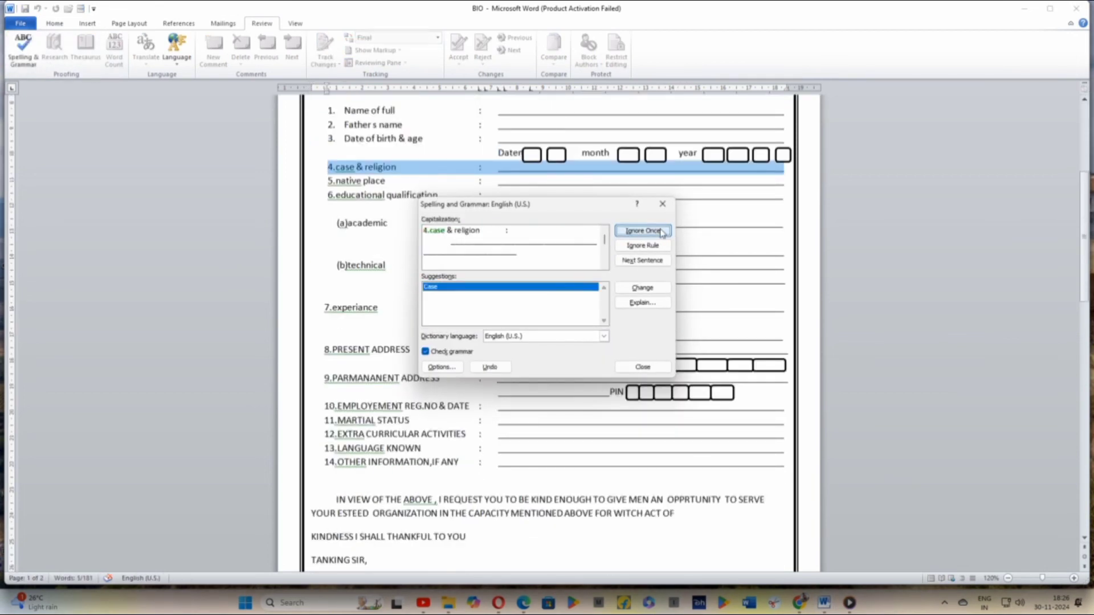
pyautogui.click(661, 232)
pyautogui.click(662, 232)
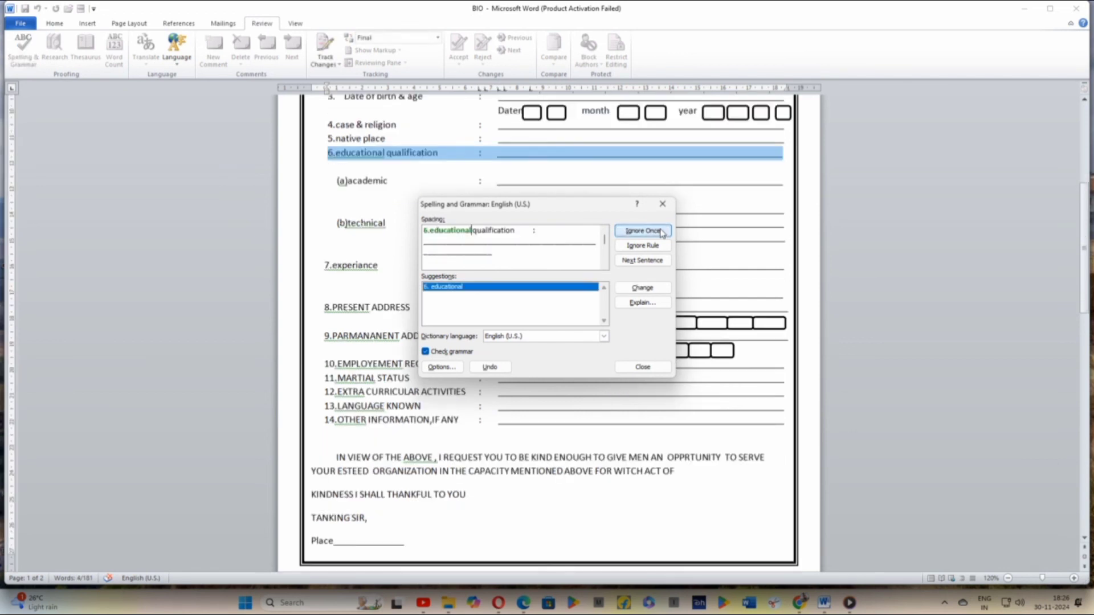
pyautogui.click(661, 232)
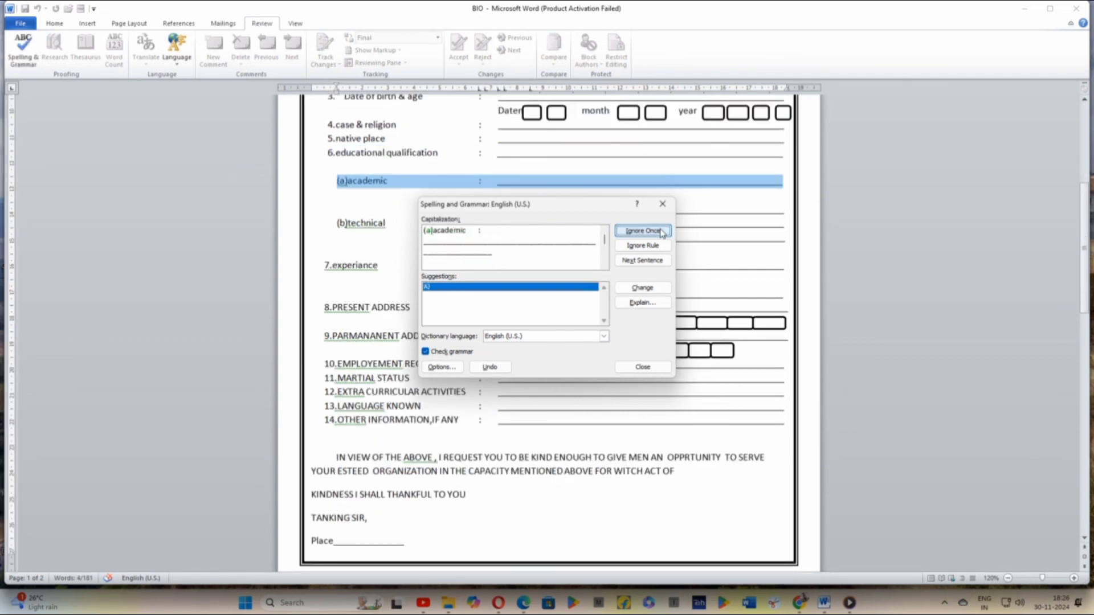
pyautogui.click(661, 232)
pyautogui.click(661, 232)
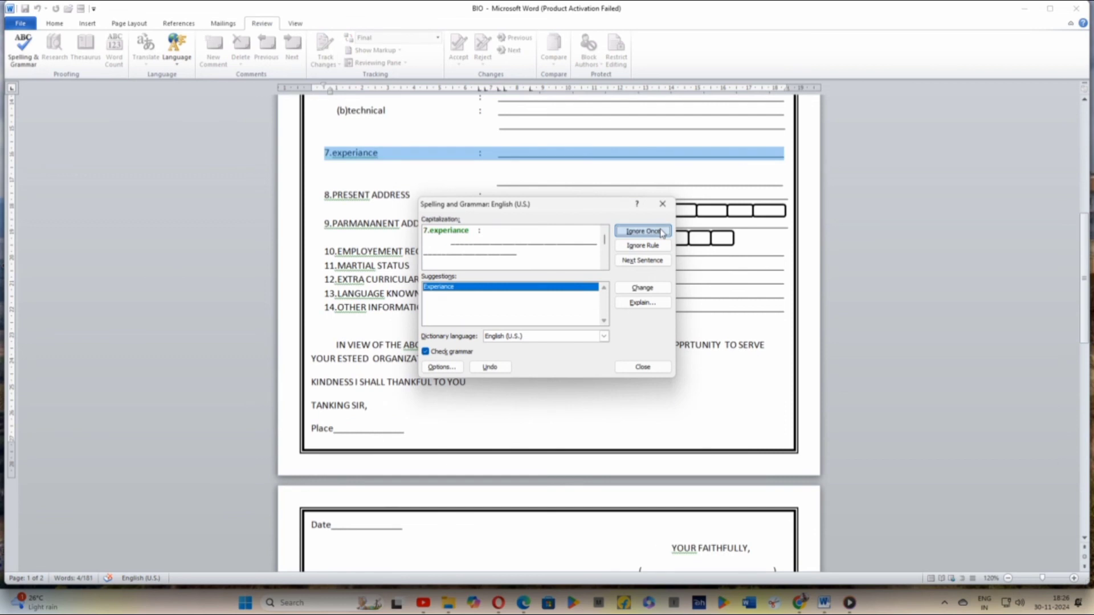
pyautogui.click(661, 232)
pyautogui.click(662, 231)
pyautogui.click(661, 232)
pyautogui.click(661, 232)
pyautogui.click(661, 232)
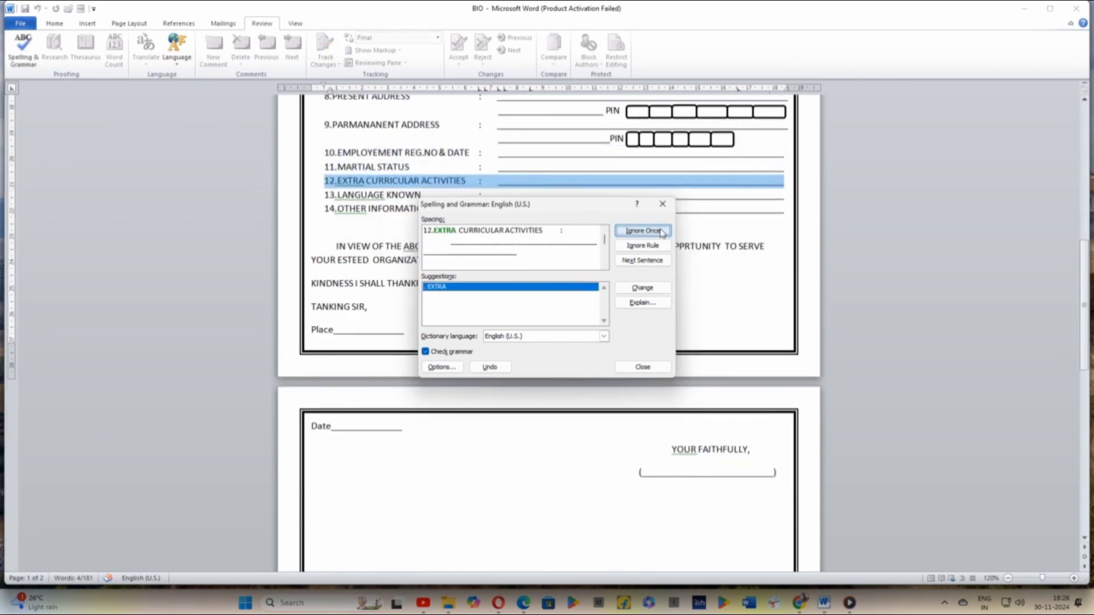
pyautogui.click(661, 232)
pyautogui.click(662, 231)
pyautogui.click(661, 232)
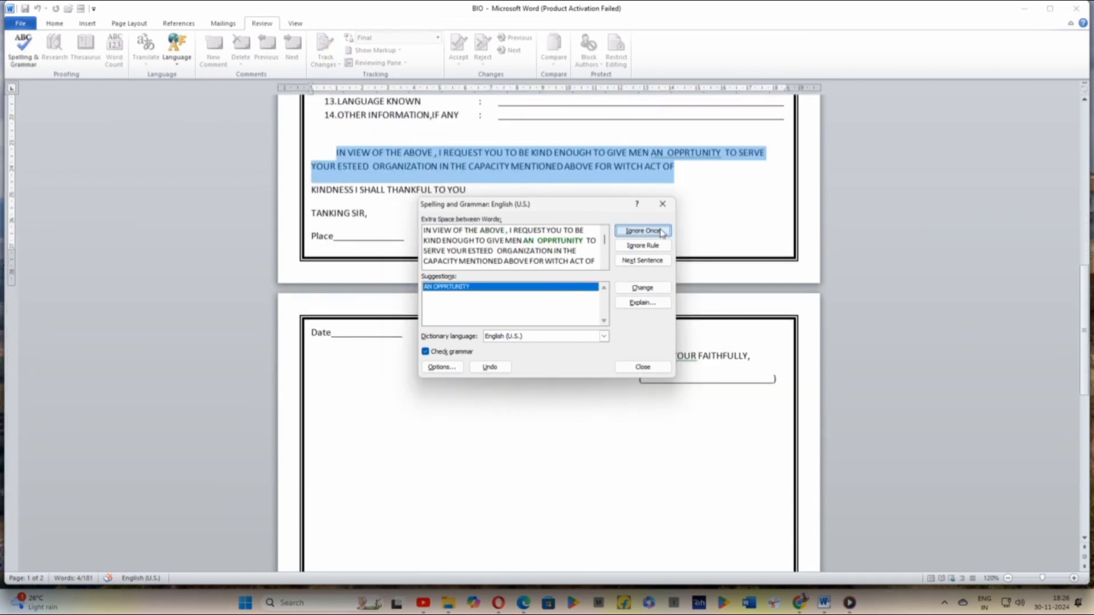
pyautogui.click(661, 232)
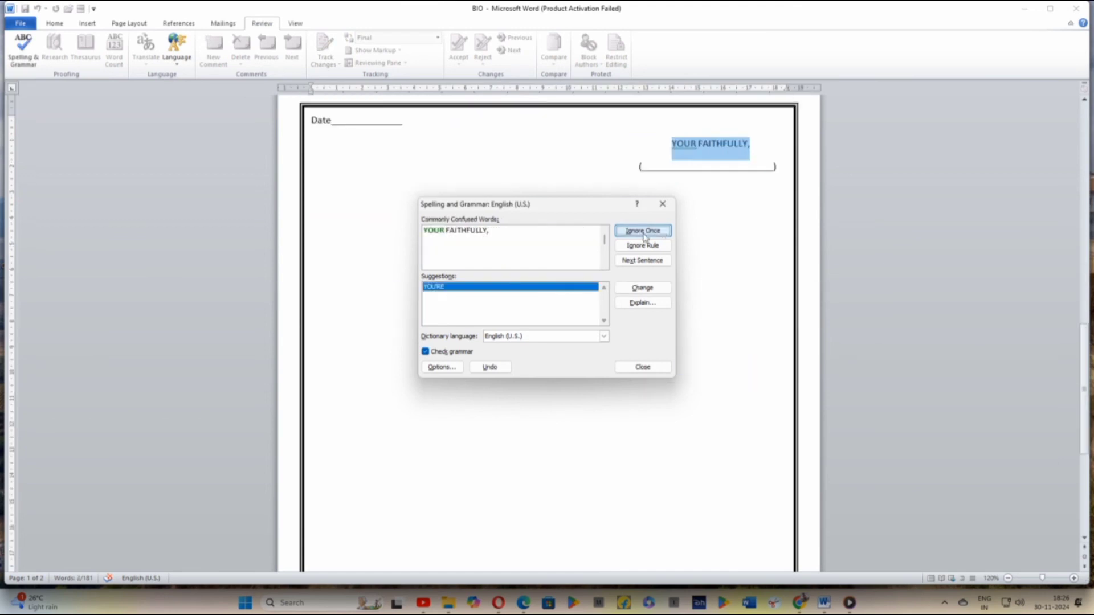
pyautogui.click(644, 237)
pyautogui.click(644, 237)
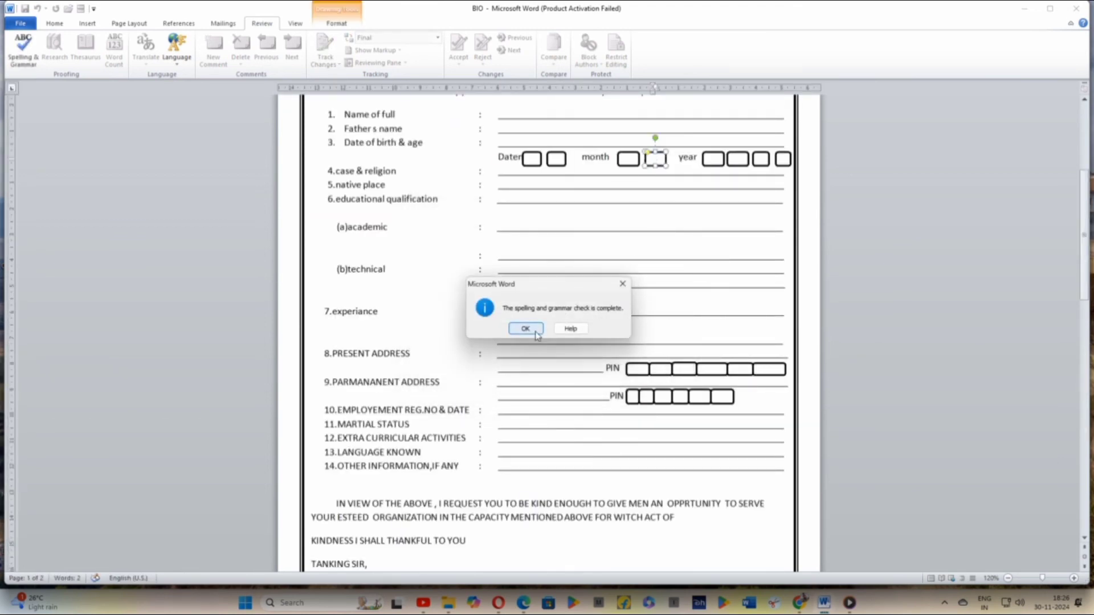
pyautogui.click(525, 329)
# Step: Review the complete form from the BIO-DATA heading down to the signature blank on the second page
pyautogui.scroll(2, 745, 367)
pyautogui.scroll(3, 745, 366)
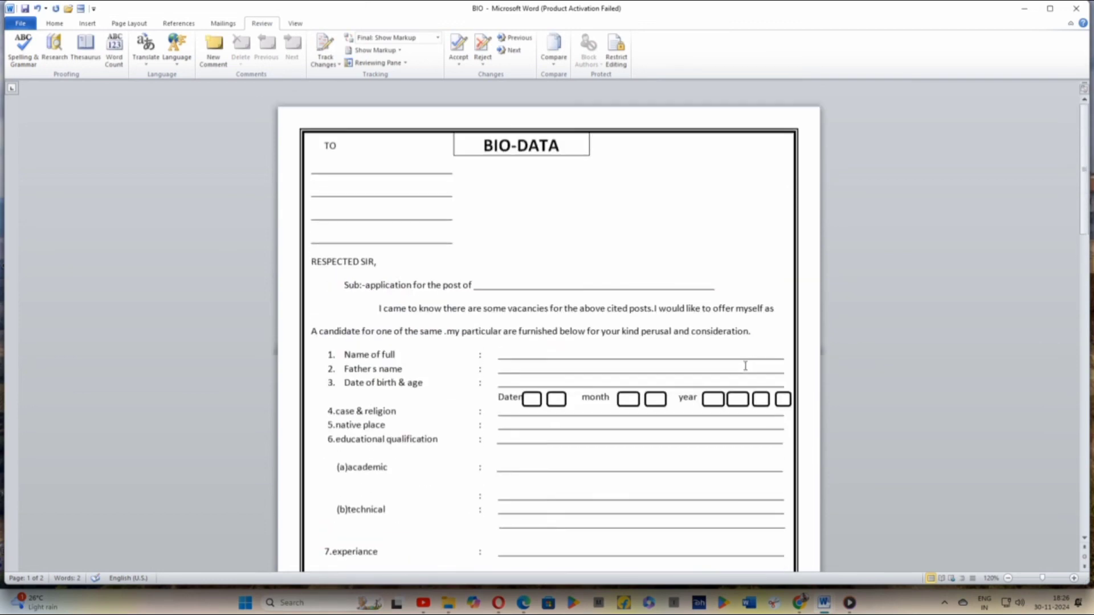
pyautogui.scroll(-5, 746, 368)
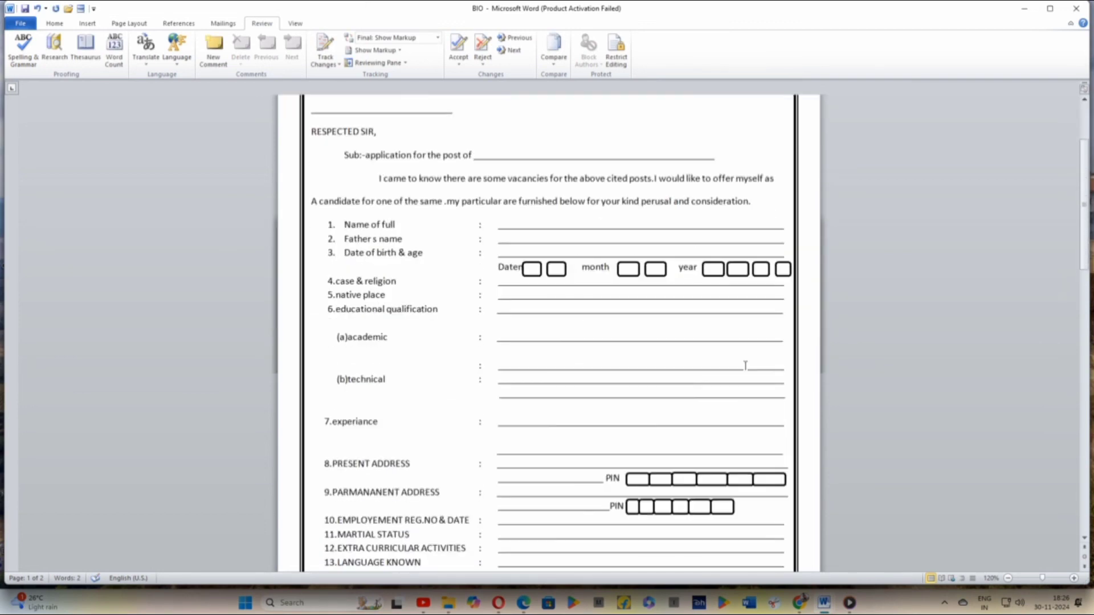
pyautogui.scroll(-9, 746, 365)
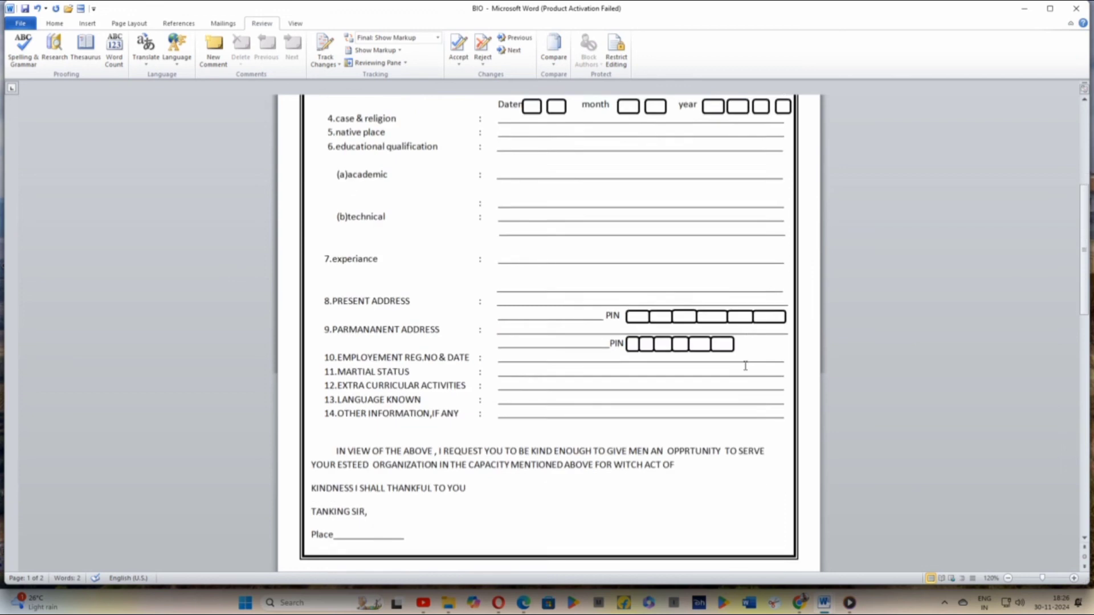
pyautogui.scroll(-2, 746, 366)
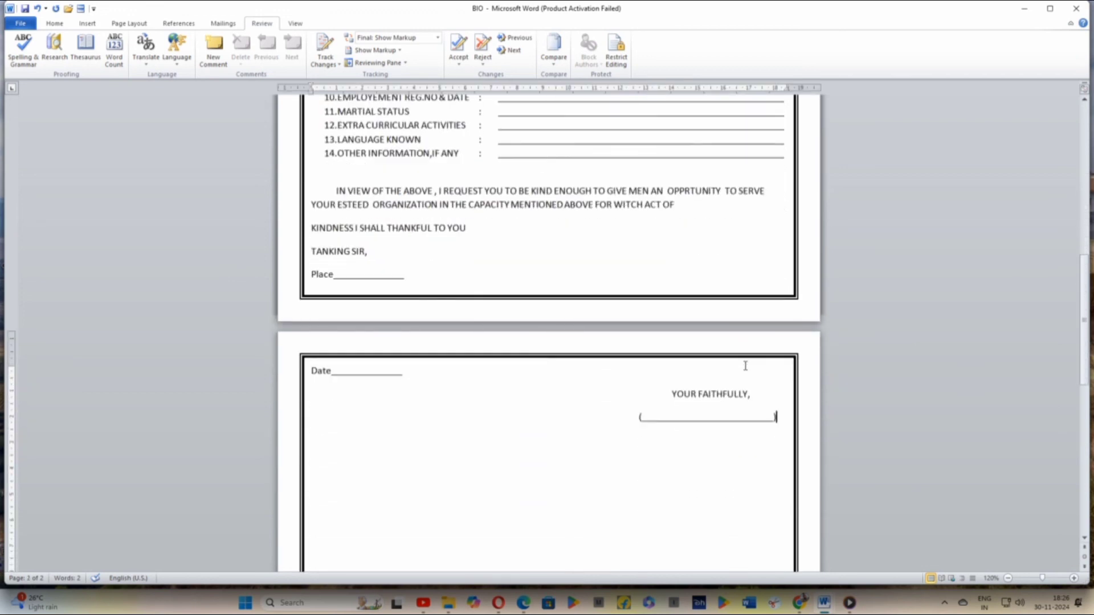
pyautogui.scroll(2, 746, 366)
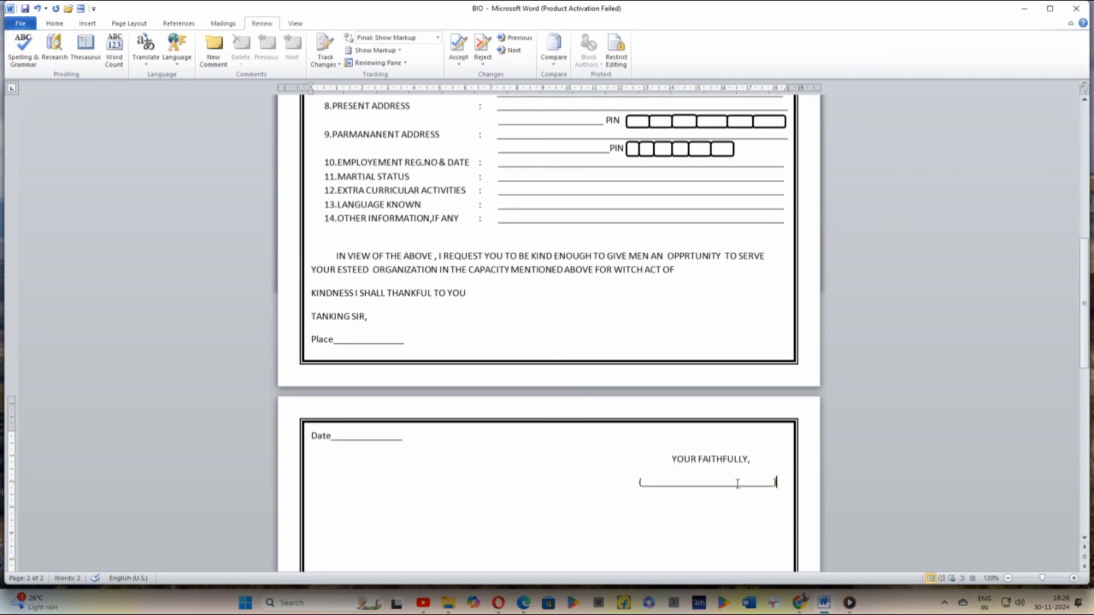
pyautogui.scroll(7, 726, 494)
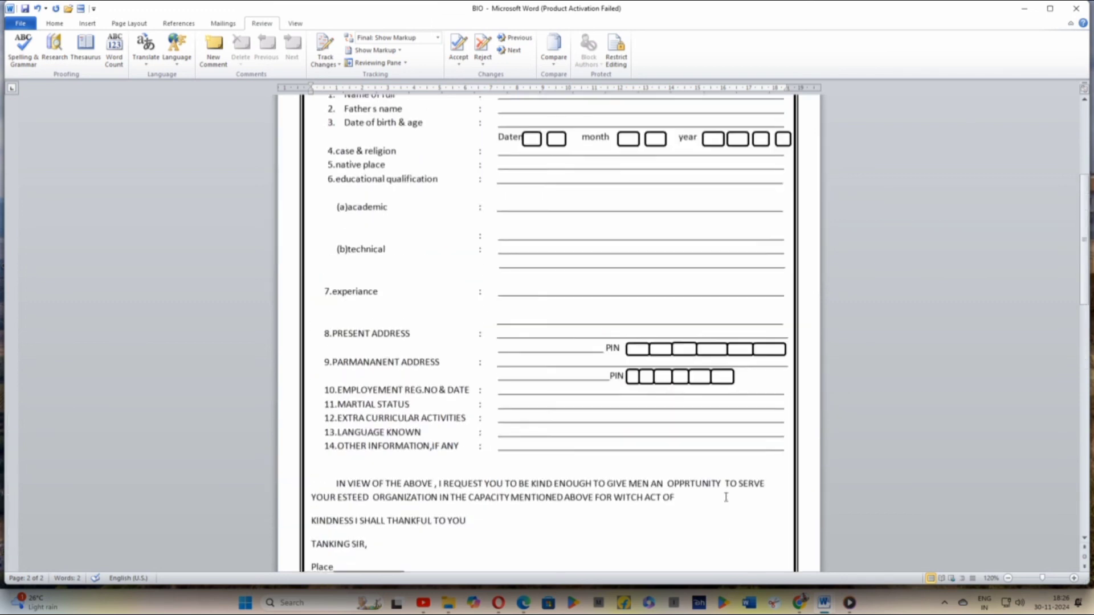
pyautogui.scroll(8, 726, 497)
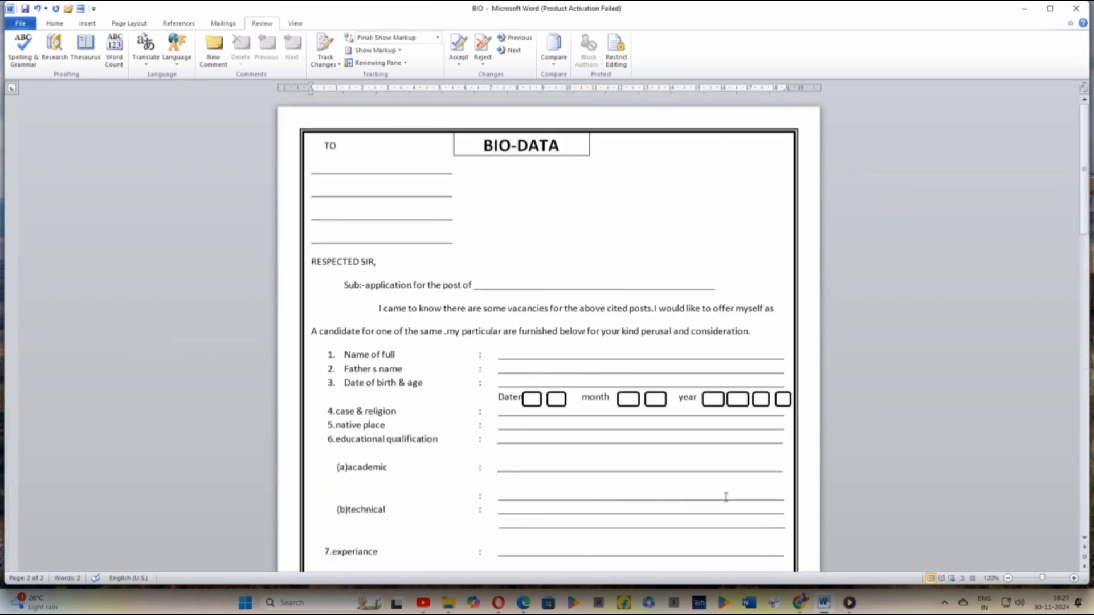
pyautogui.scroll(-1, 726, 497)
pyautogui.scroll(-14, 726, 498)
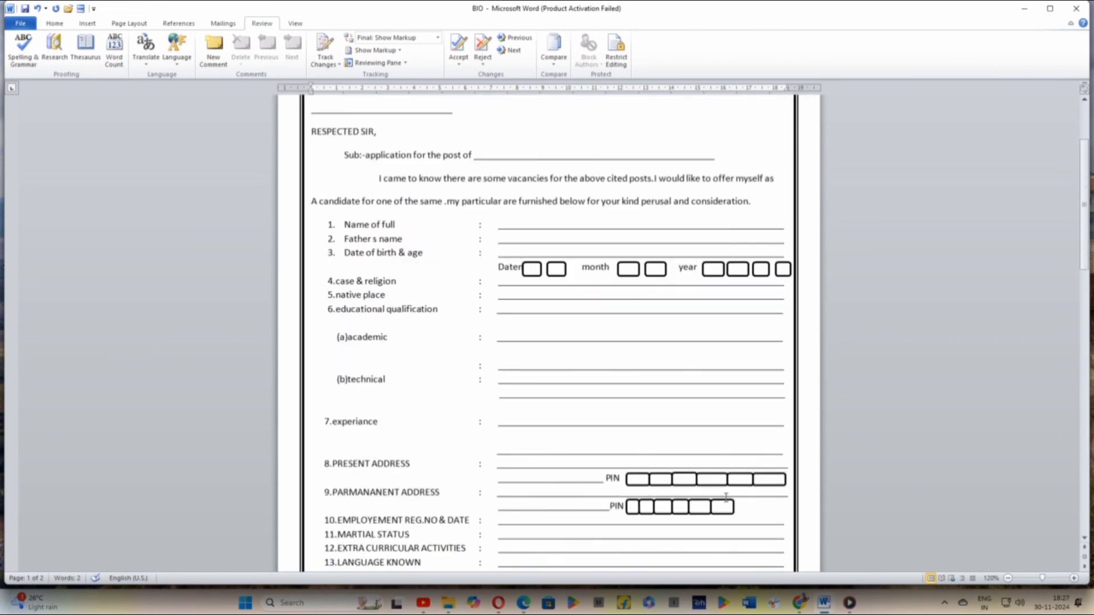
pyautogui.scroll(-12, 726, 497)
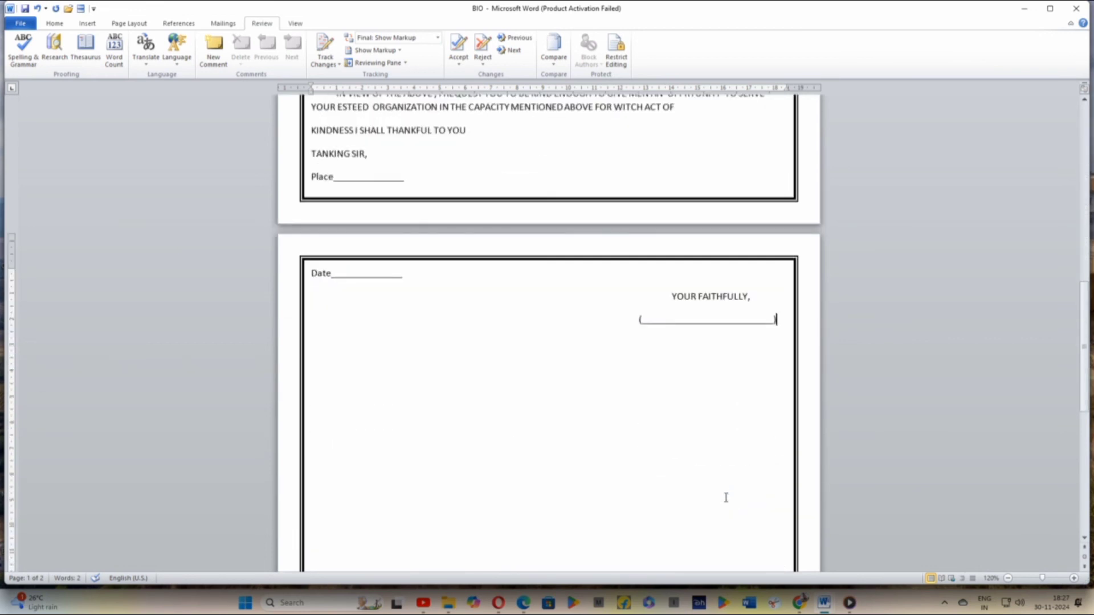
pyautogui.scroll(20, 726, 498)
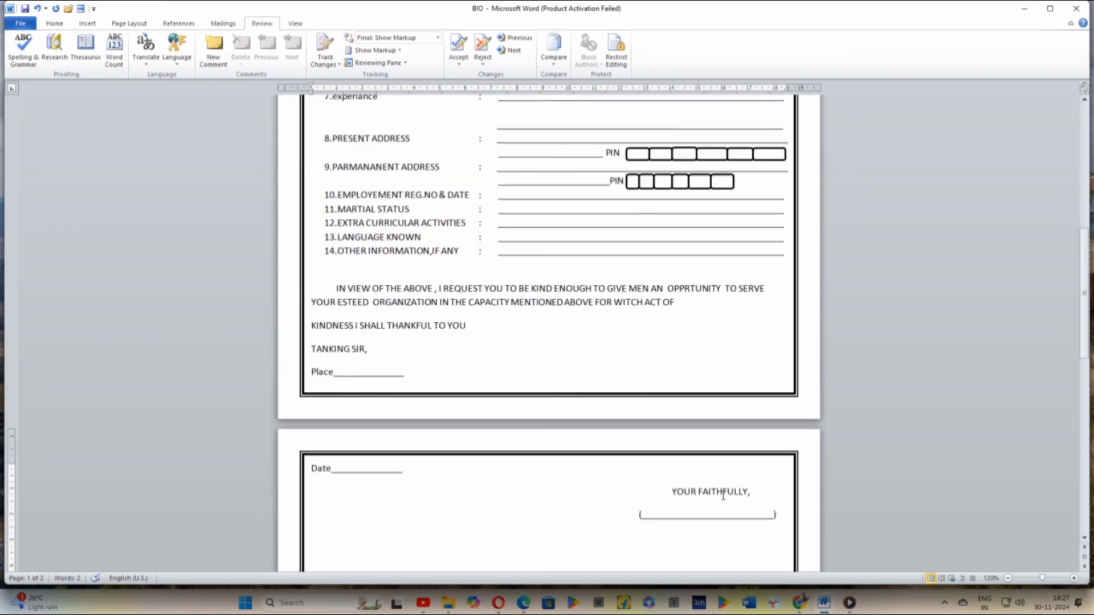